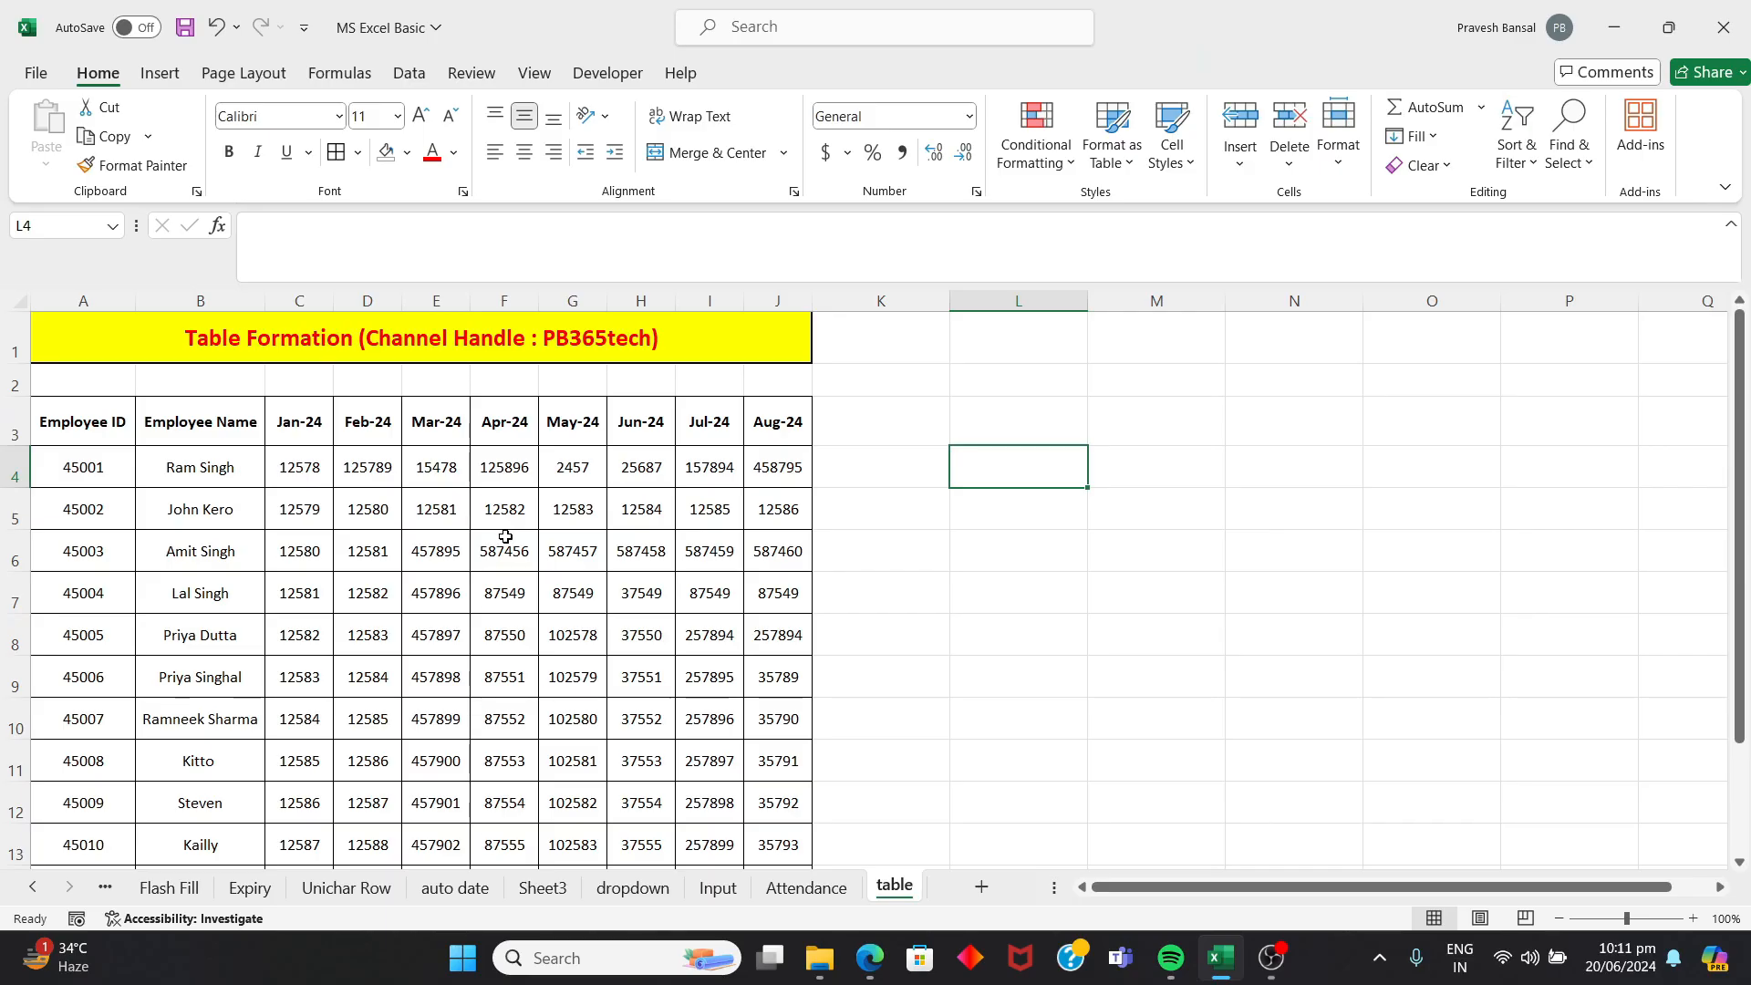
- Apply all borders and thick outside borders to the employee table in A3:J14
click(584, 563)
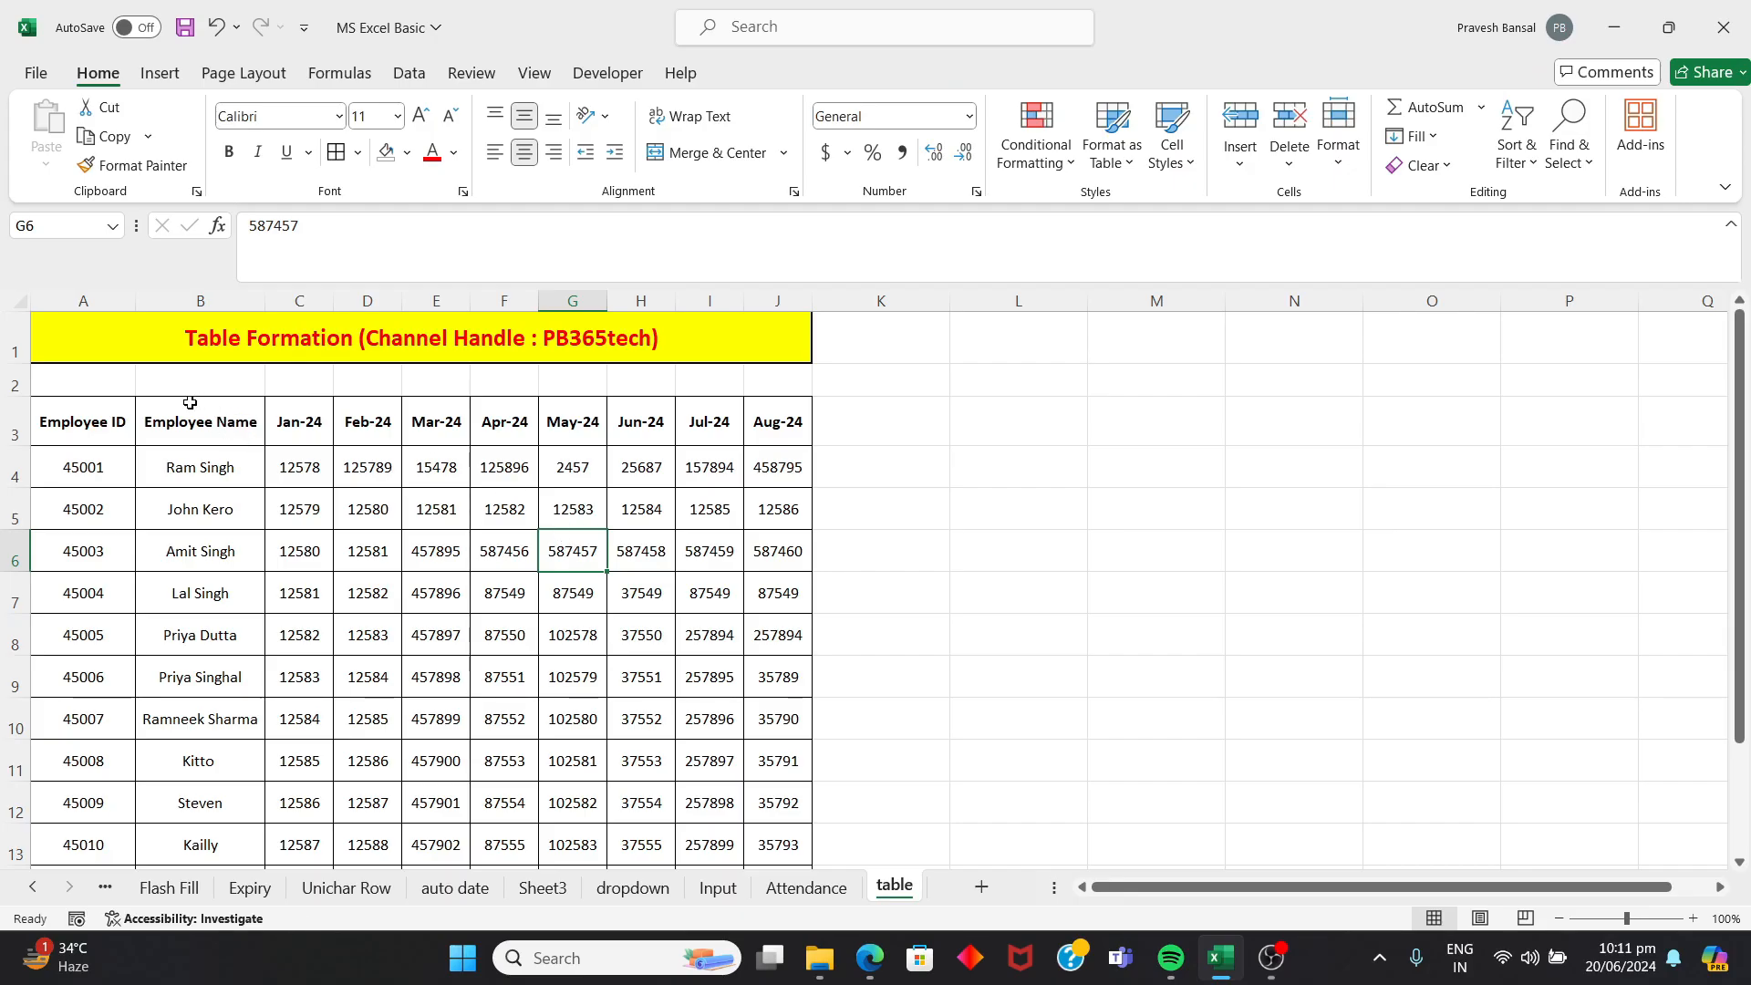
drag(82, 421, 764, 808)
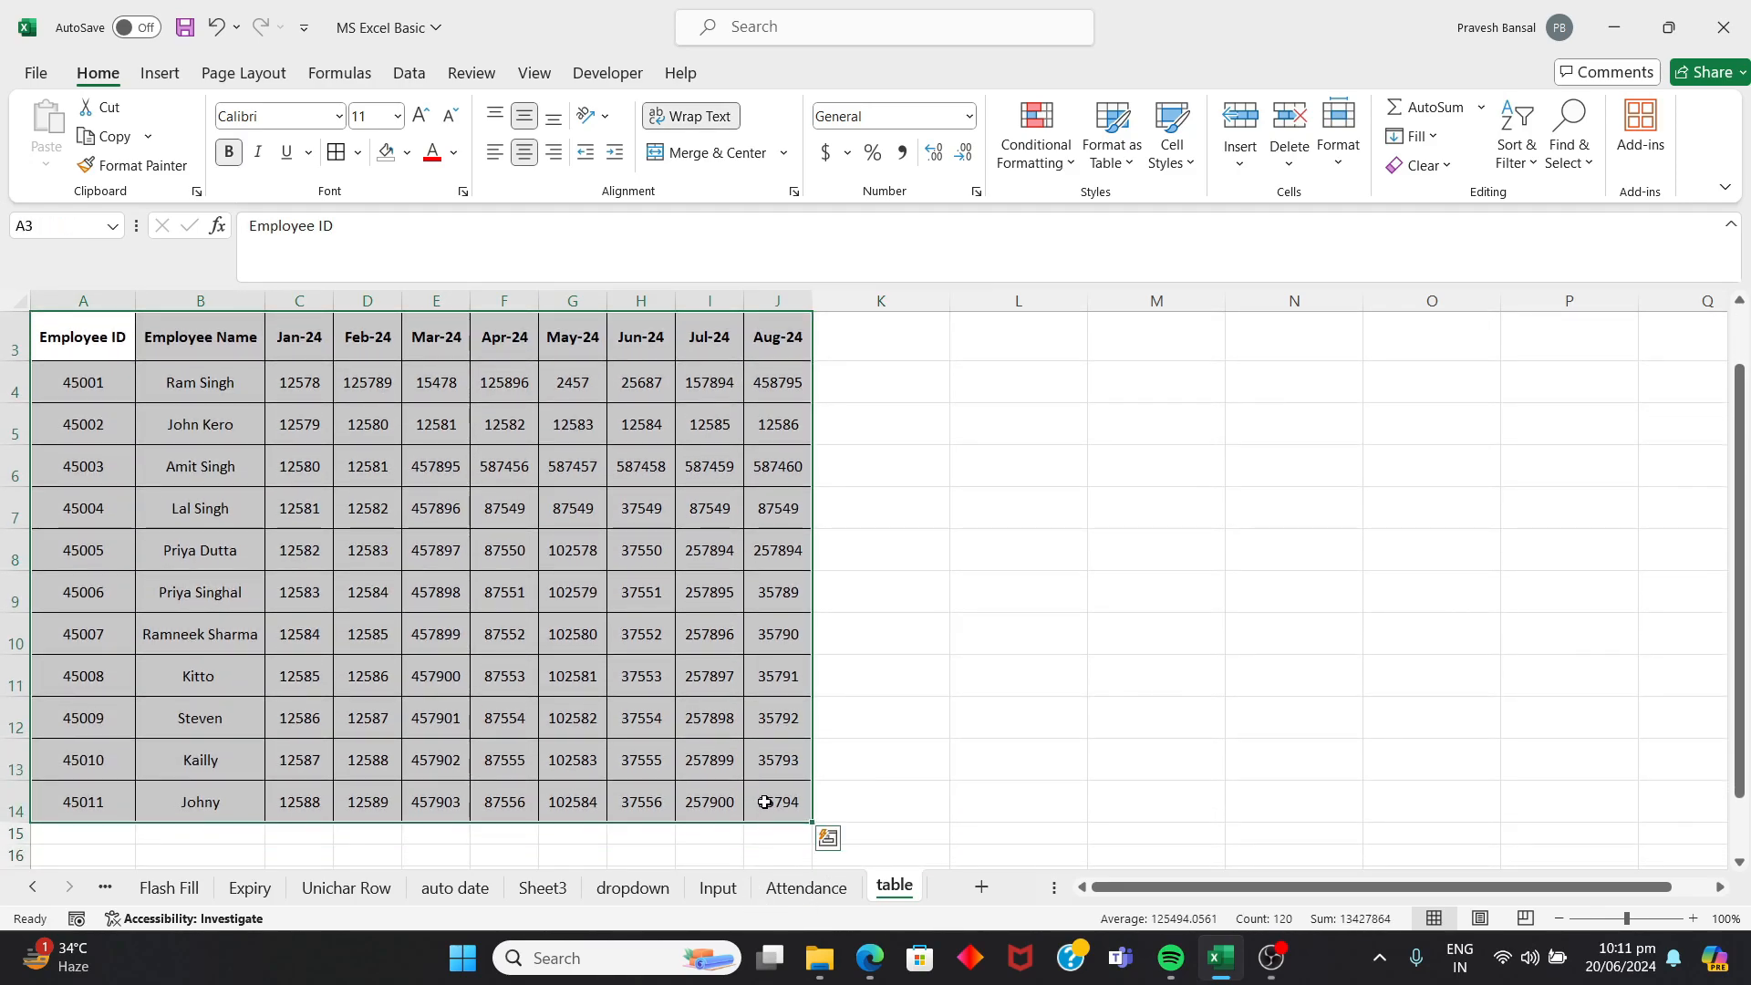
click(359, 155)
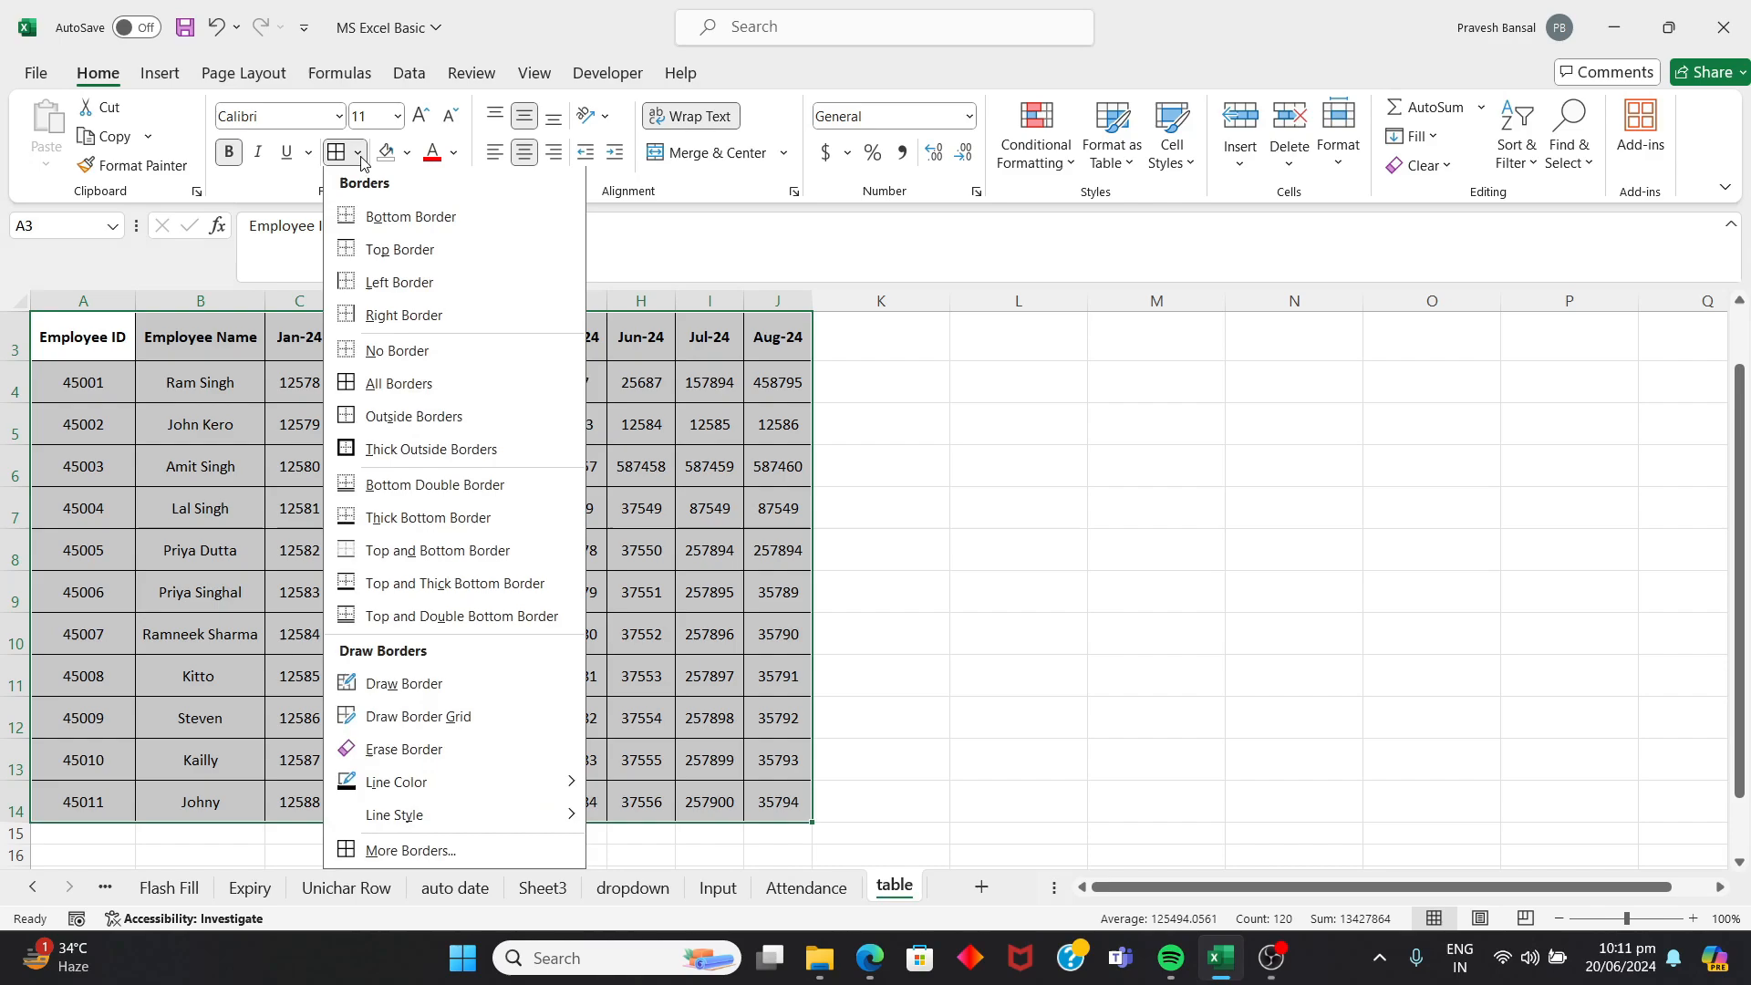
click(385, 388)
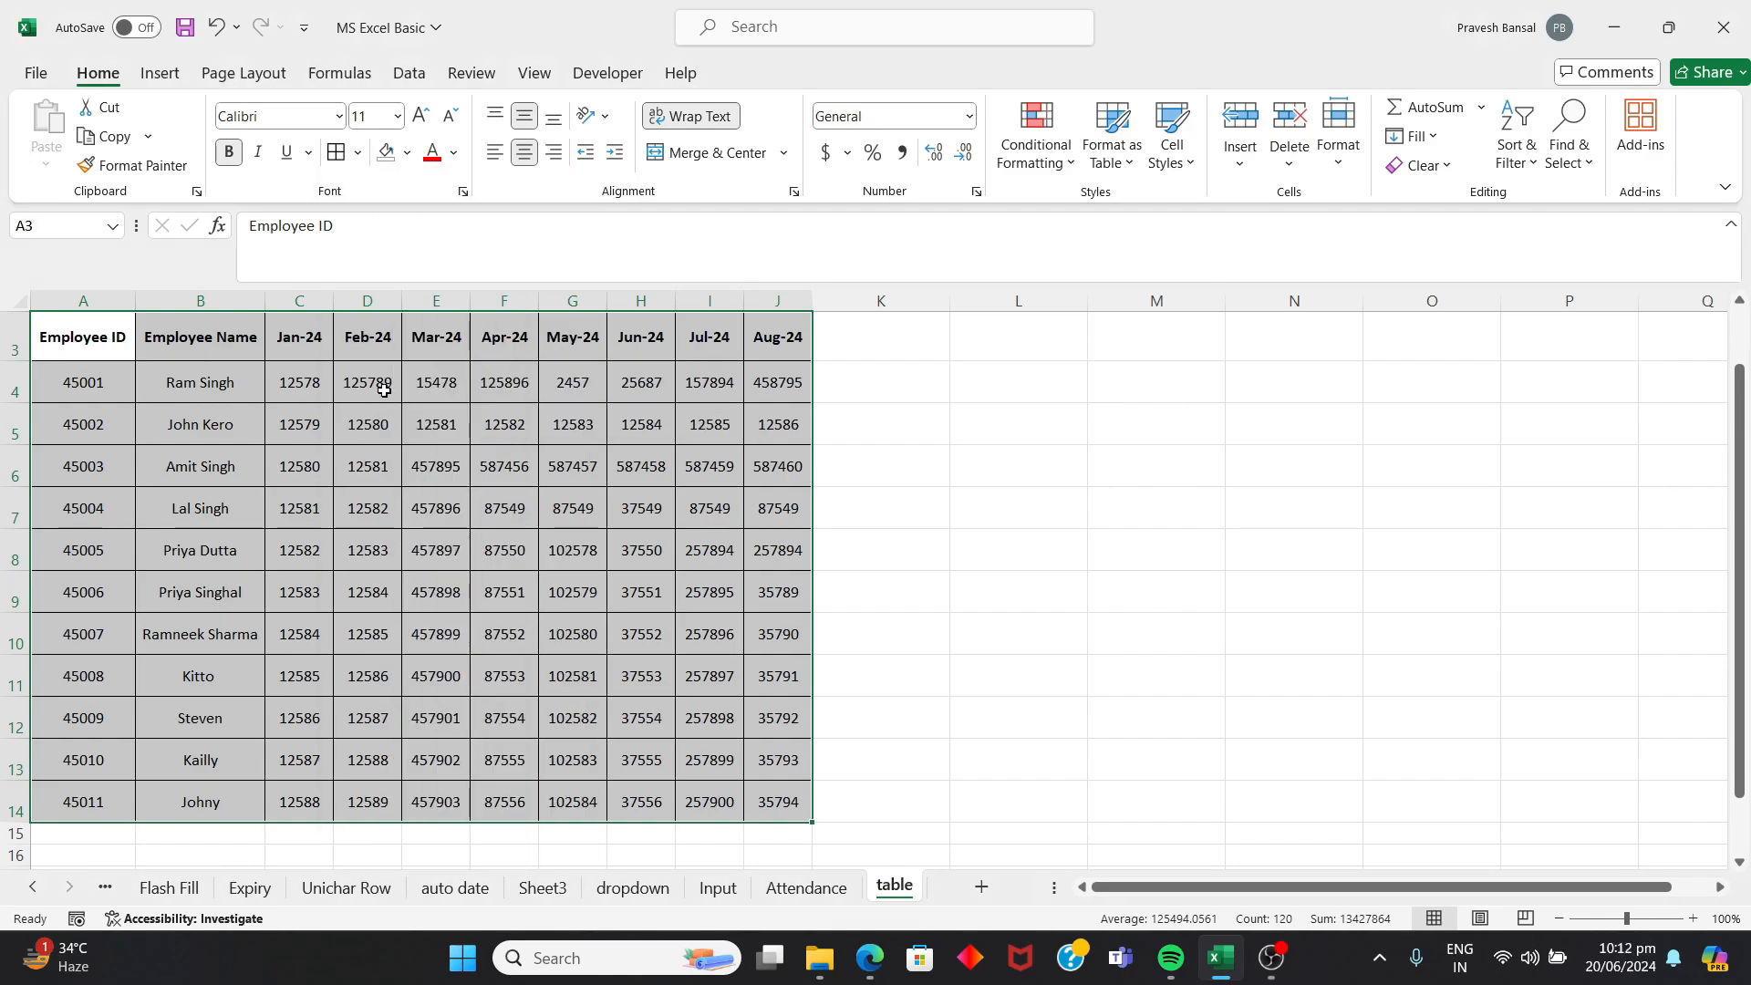
click(357, 152)
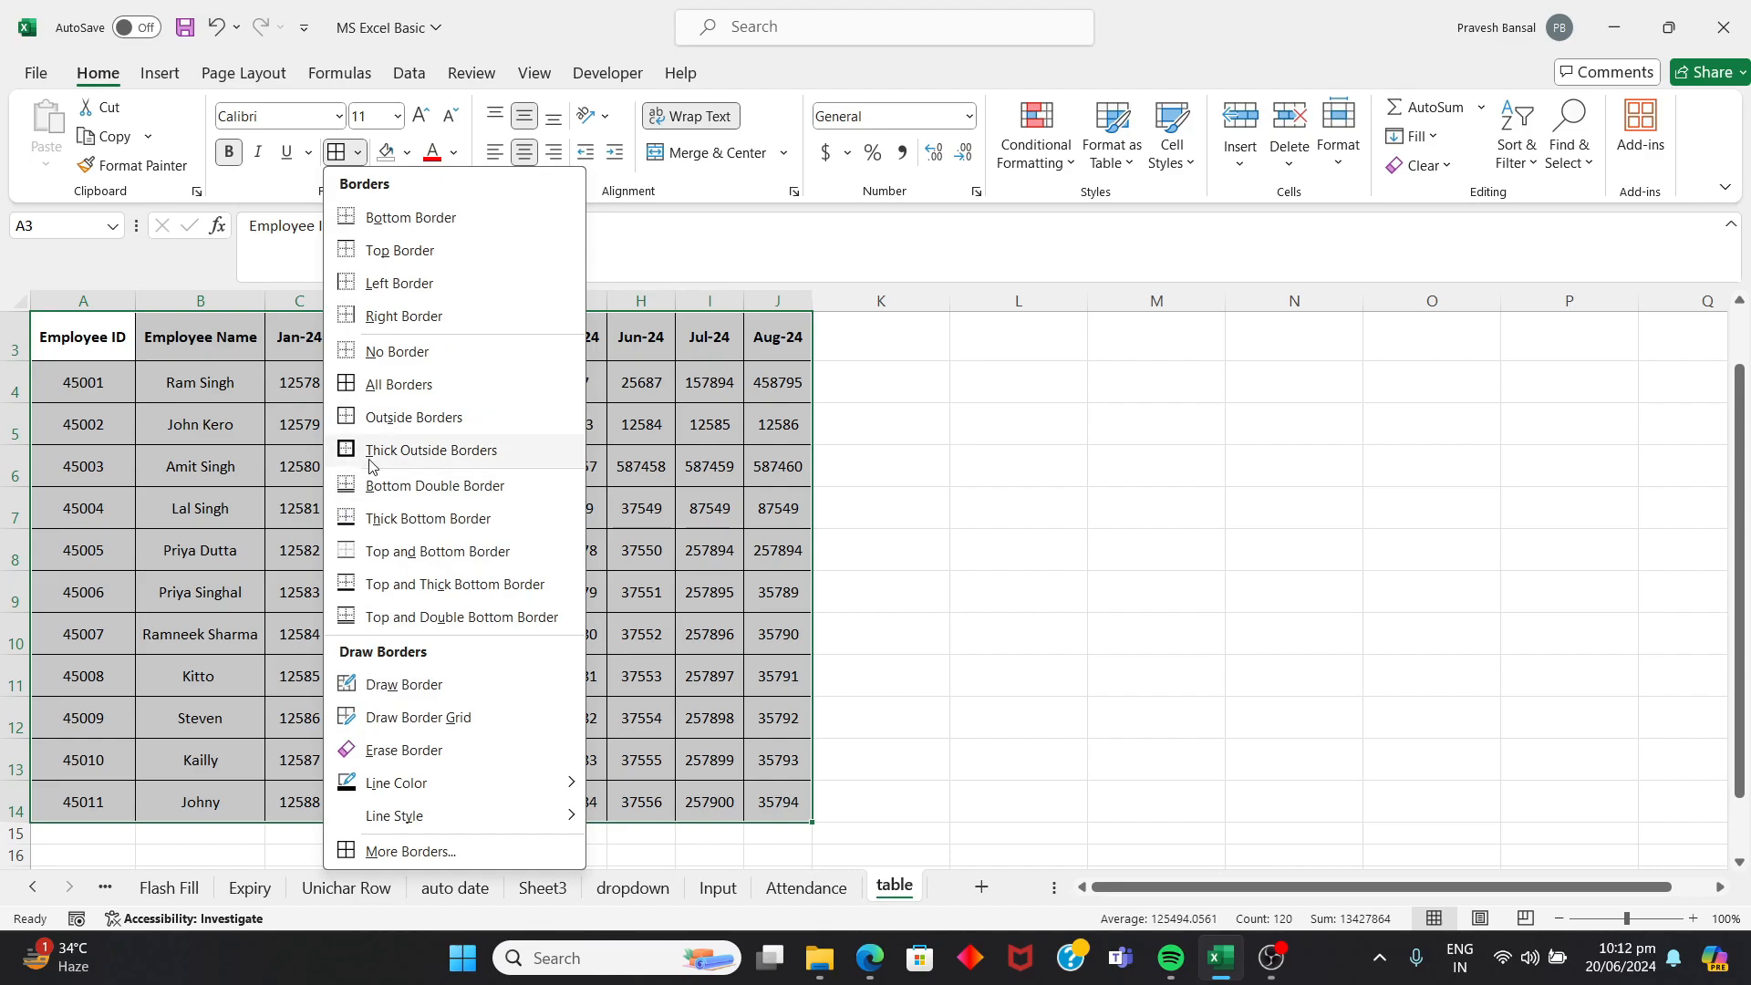
click(388, 466)
click(388, 466)
- Fill the table's header row A3:J3 with a grey theme colour
drag(91, 333, 811, 342)
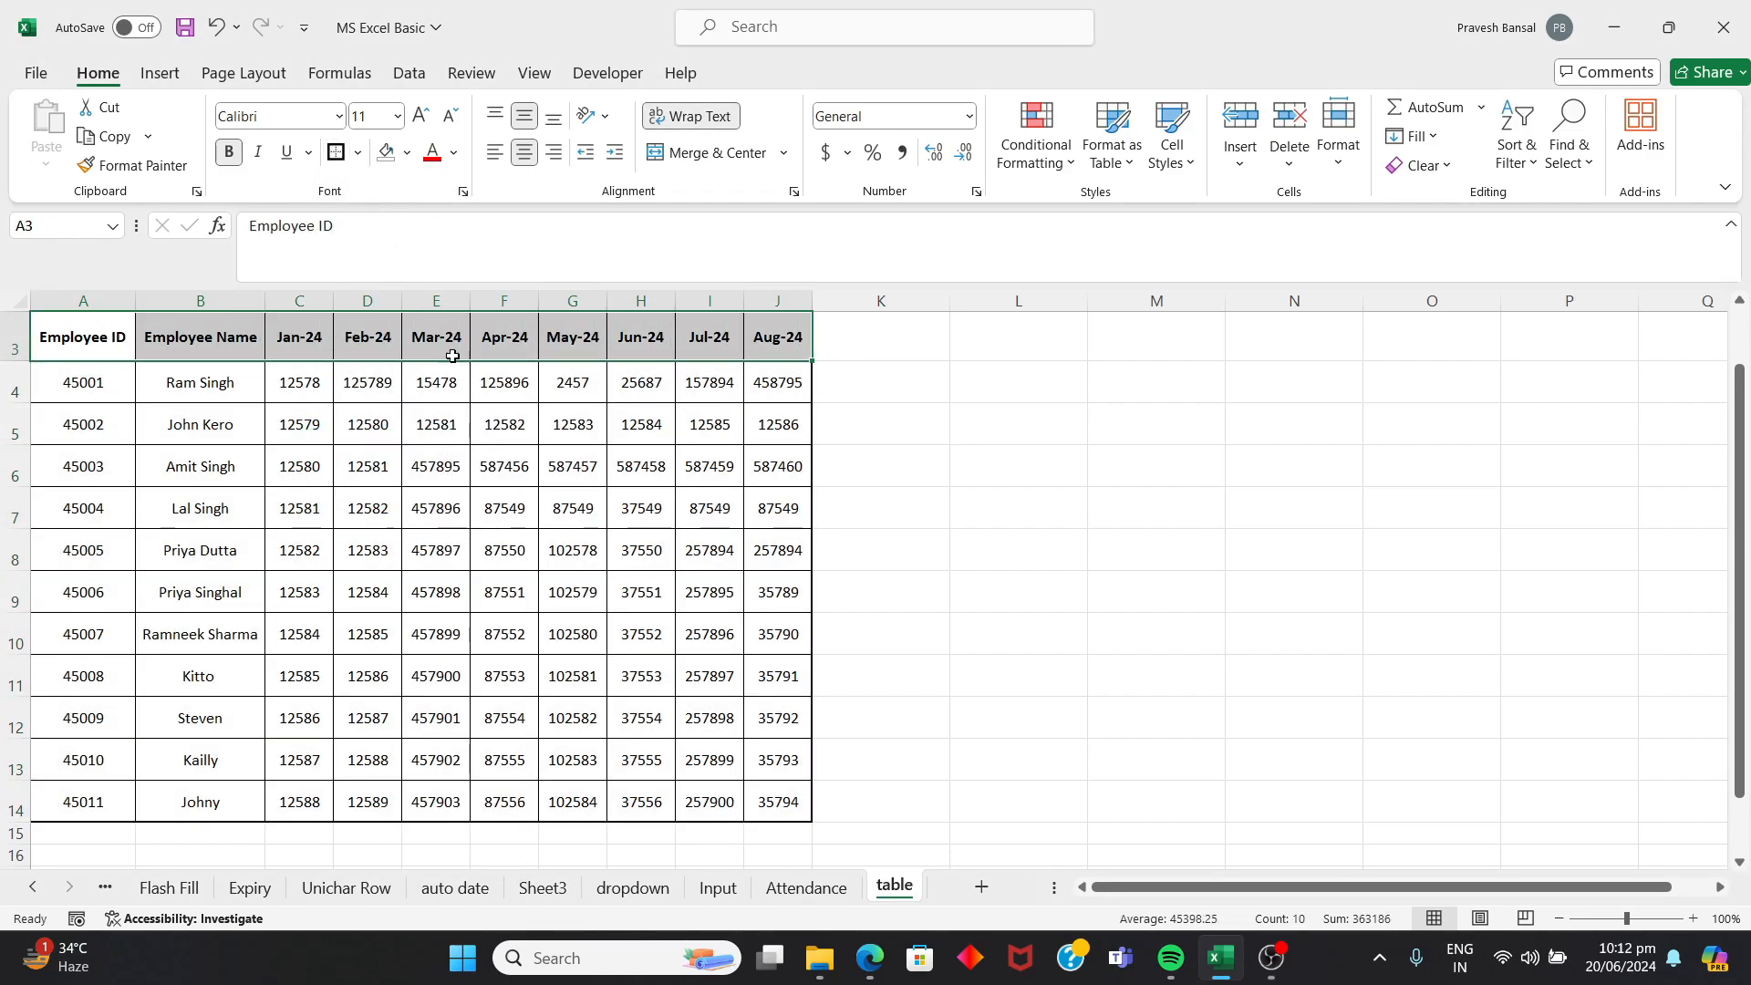
click(504, 508)
drag(83, 339, 785, 339)
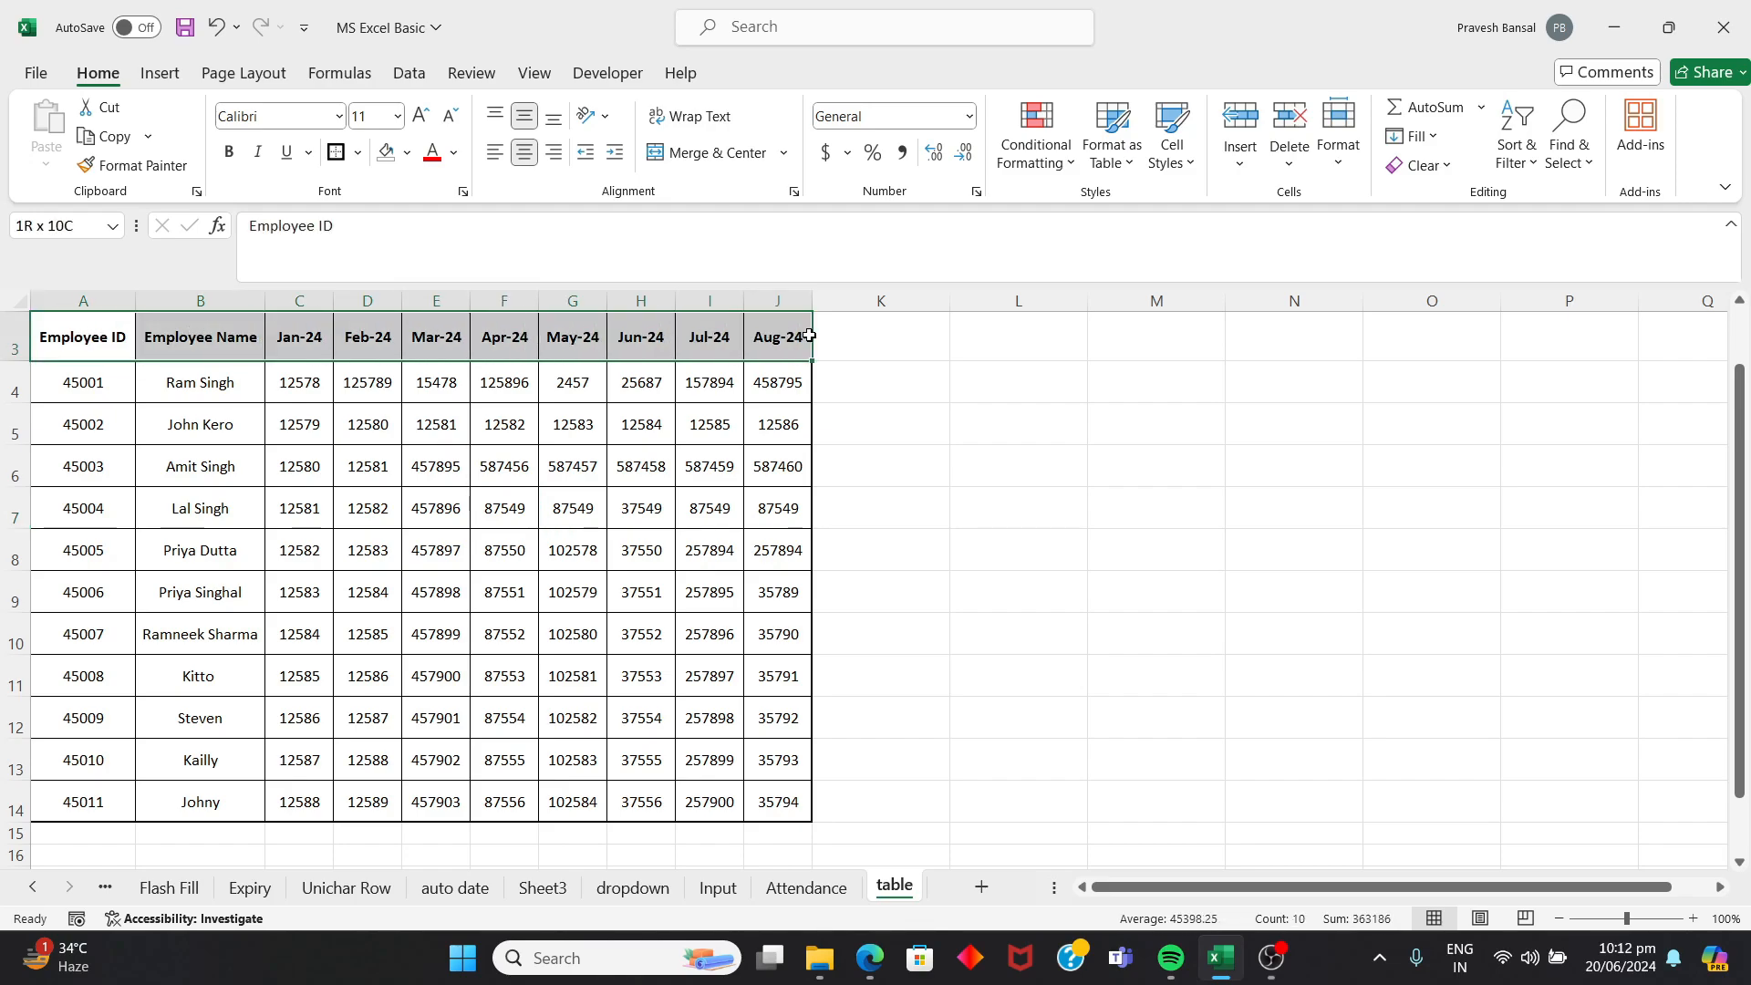
click(407, 153)
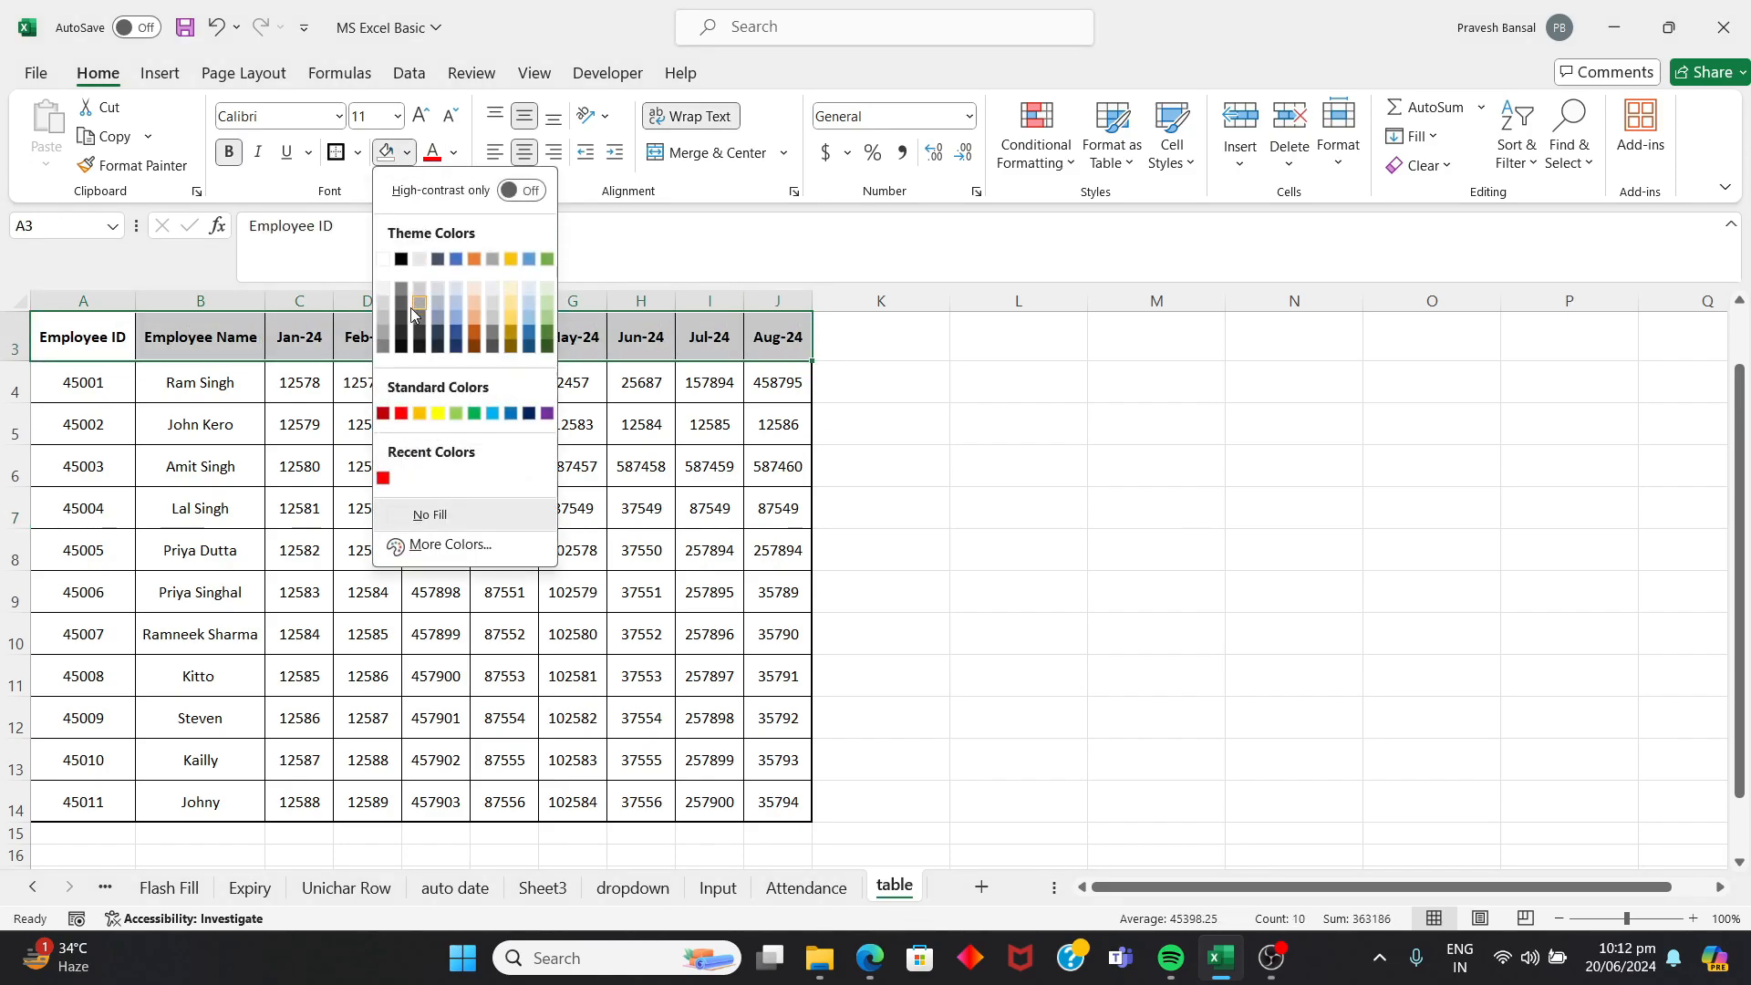
click(383, 332)
click(436, 463)
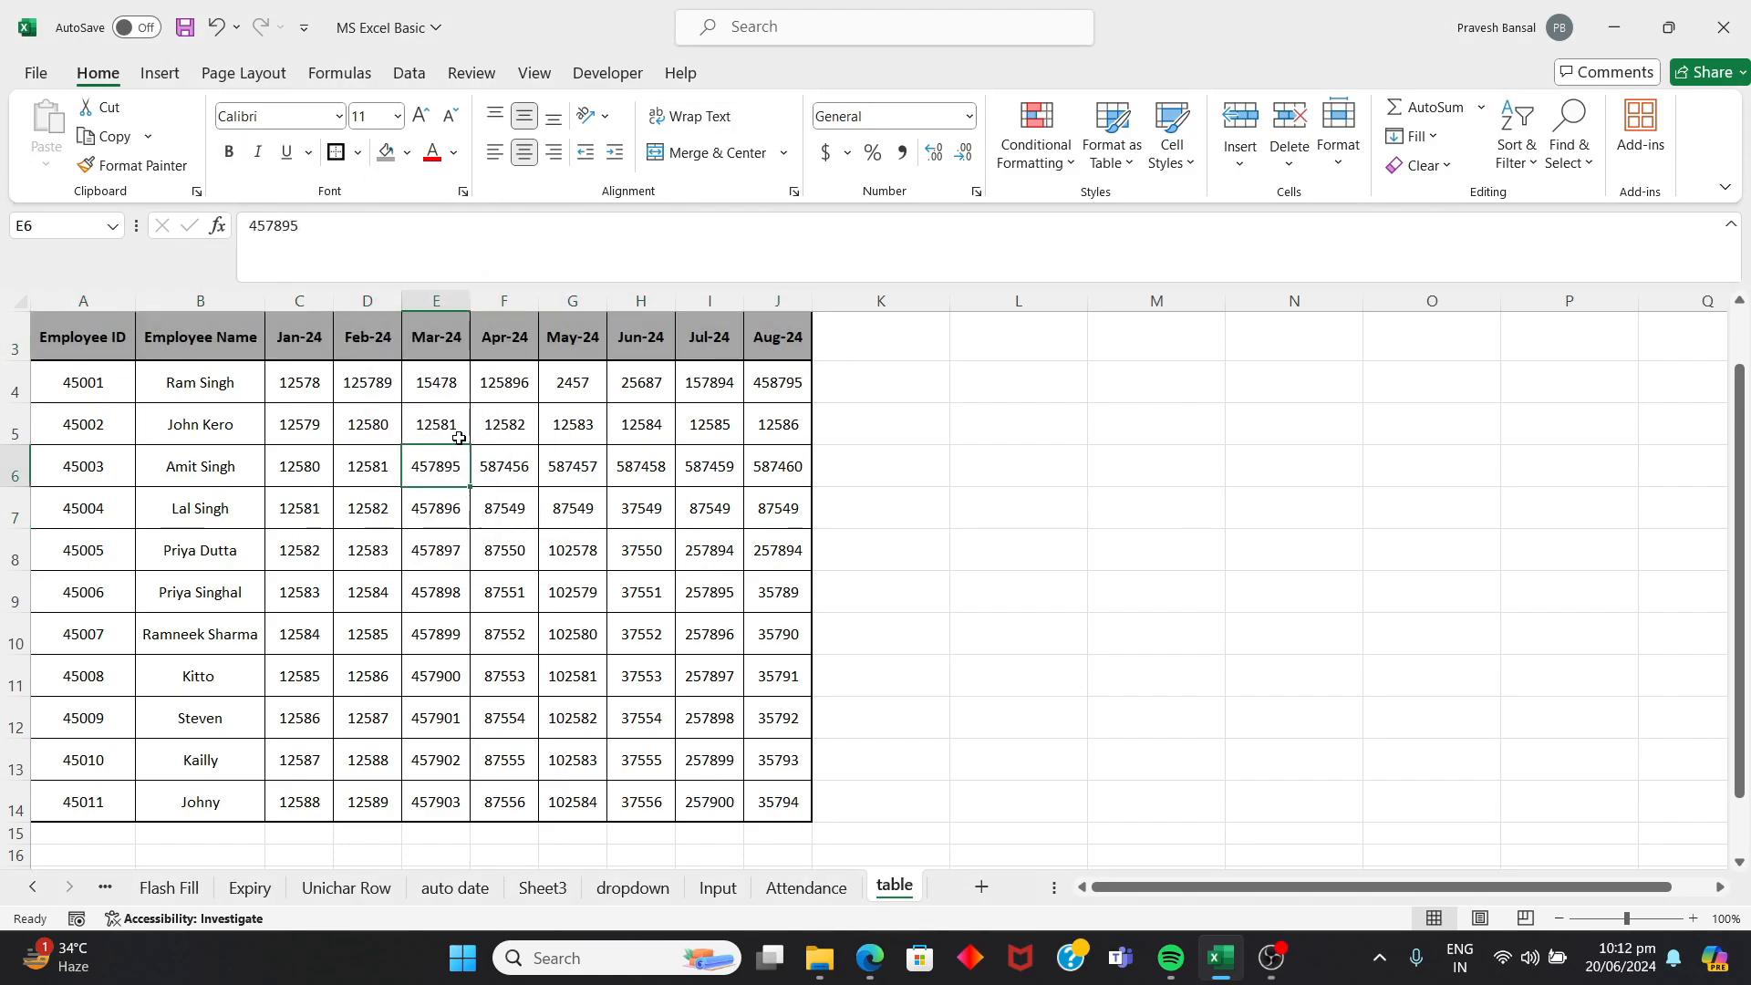
- Look over the formatted employee table from the title row down to the last employee row
scroll(464, 436, up, 1)
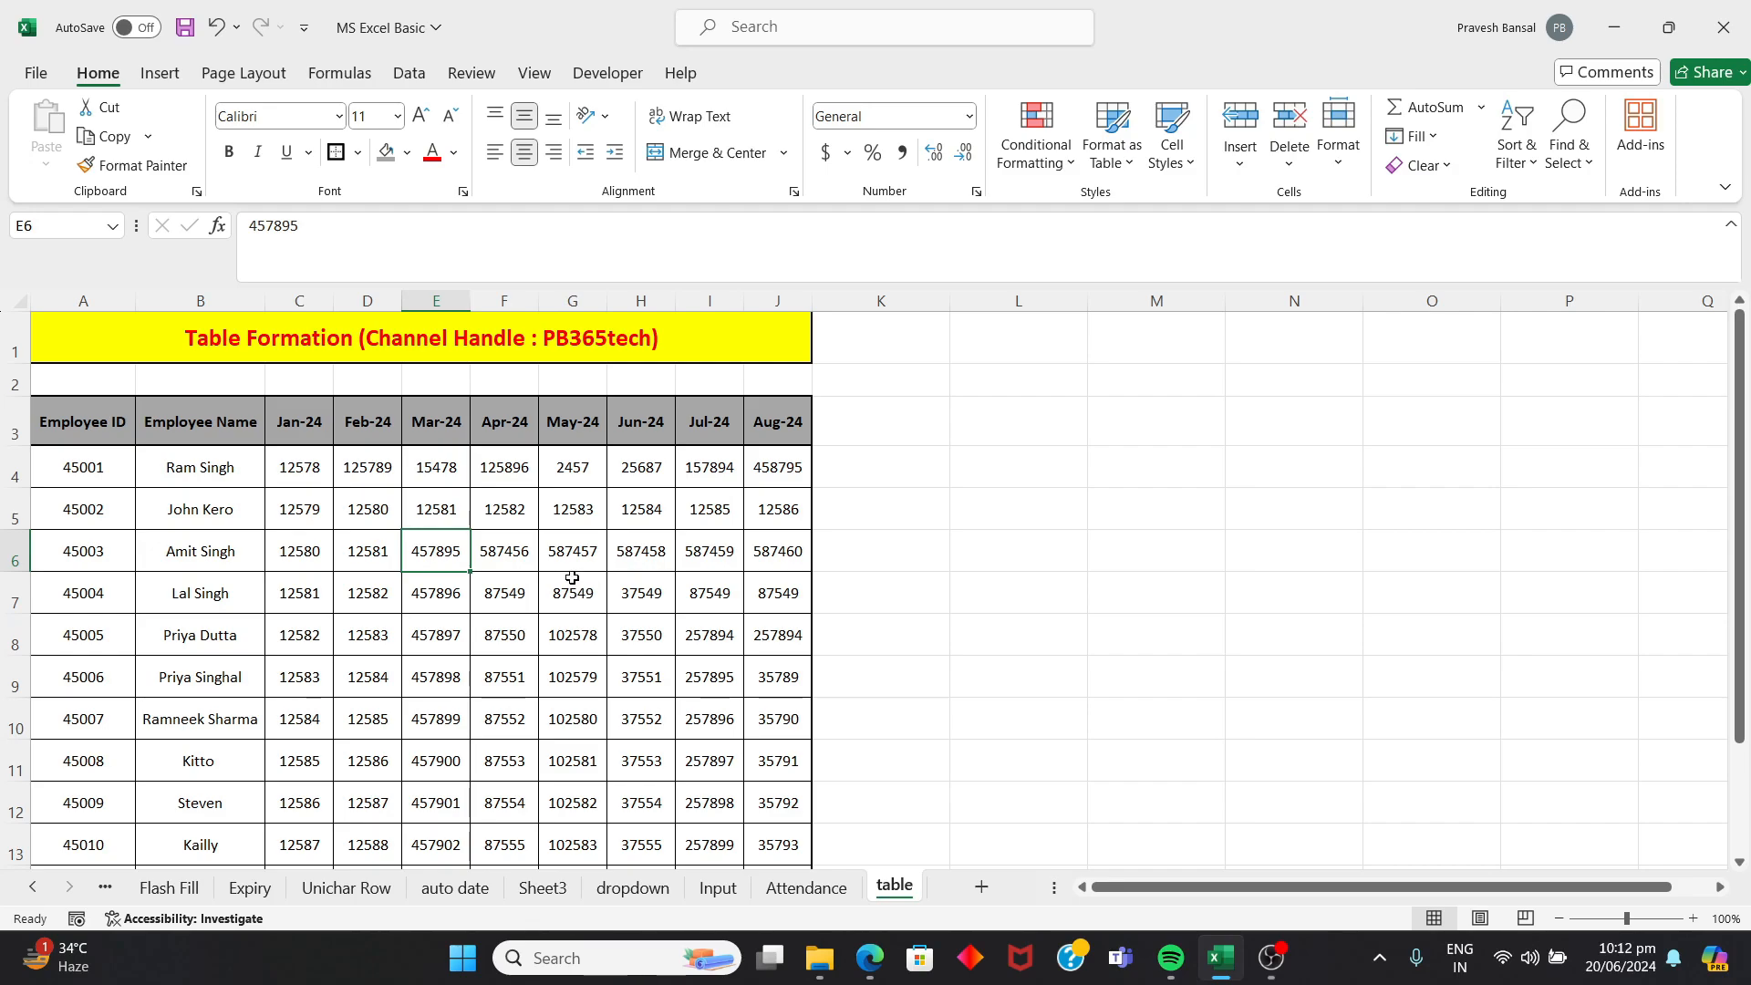
scroll(589, 545, down, 1)
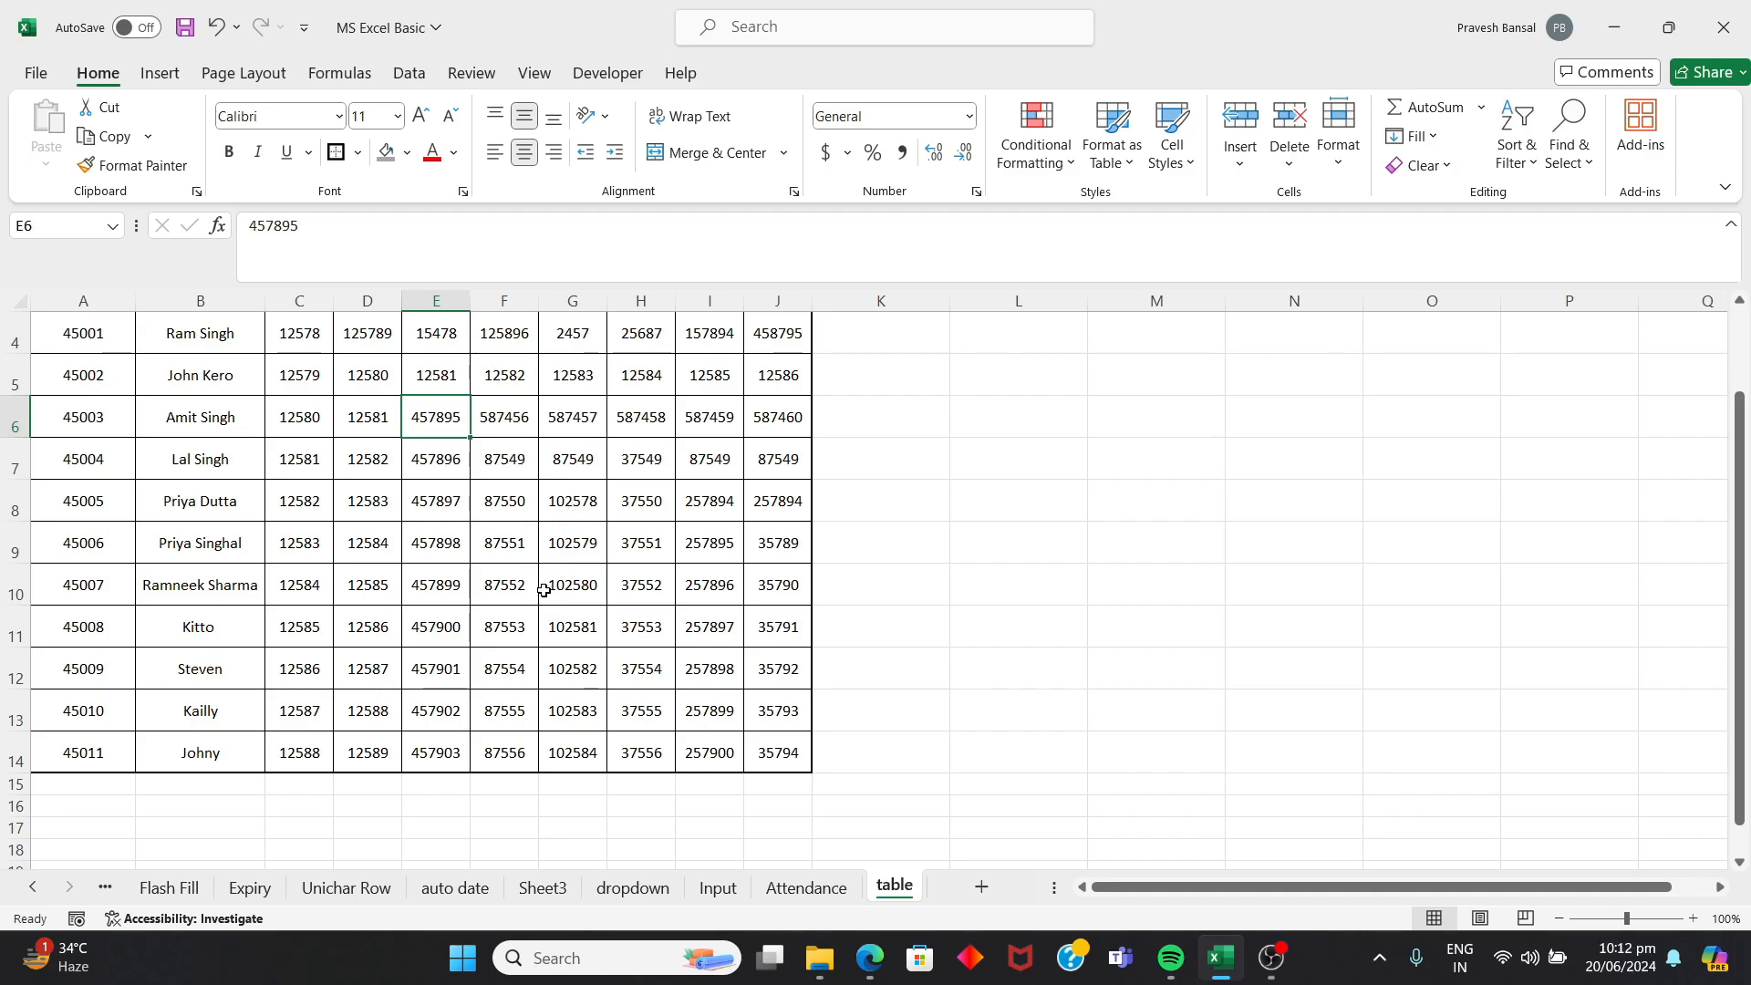
scroll(544, 590, up, 1)
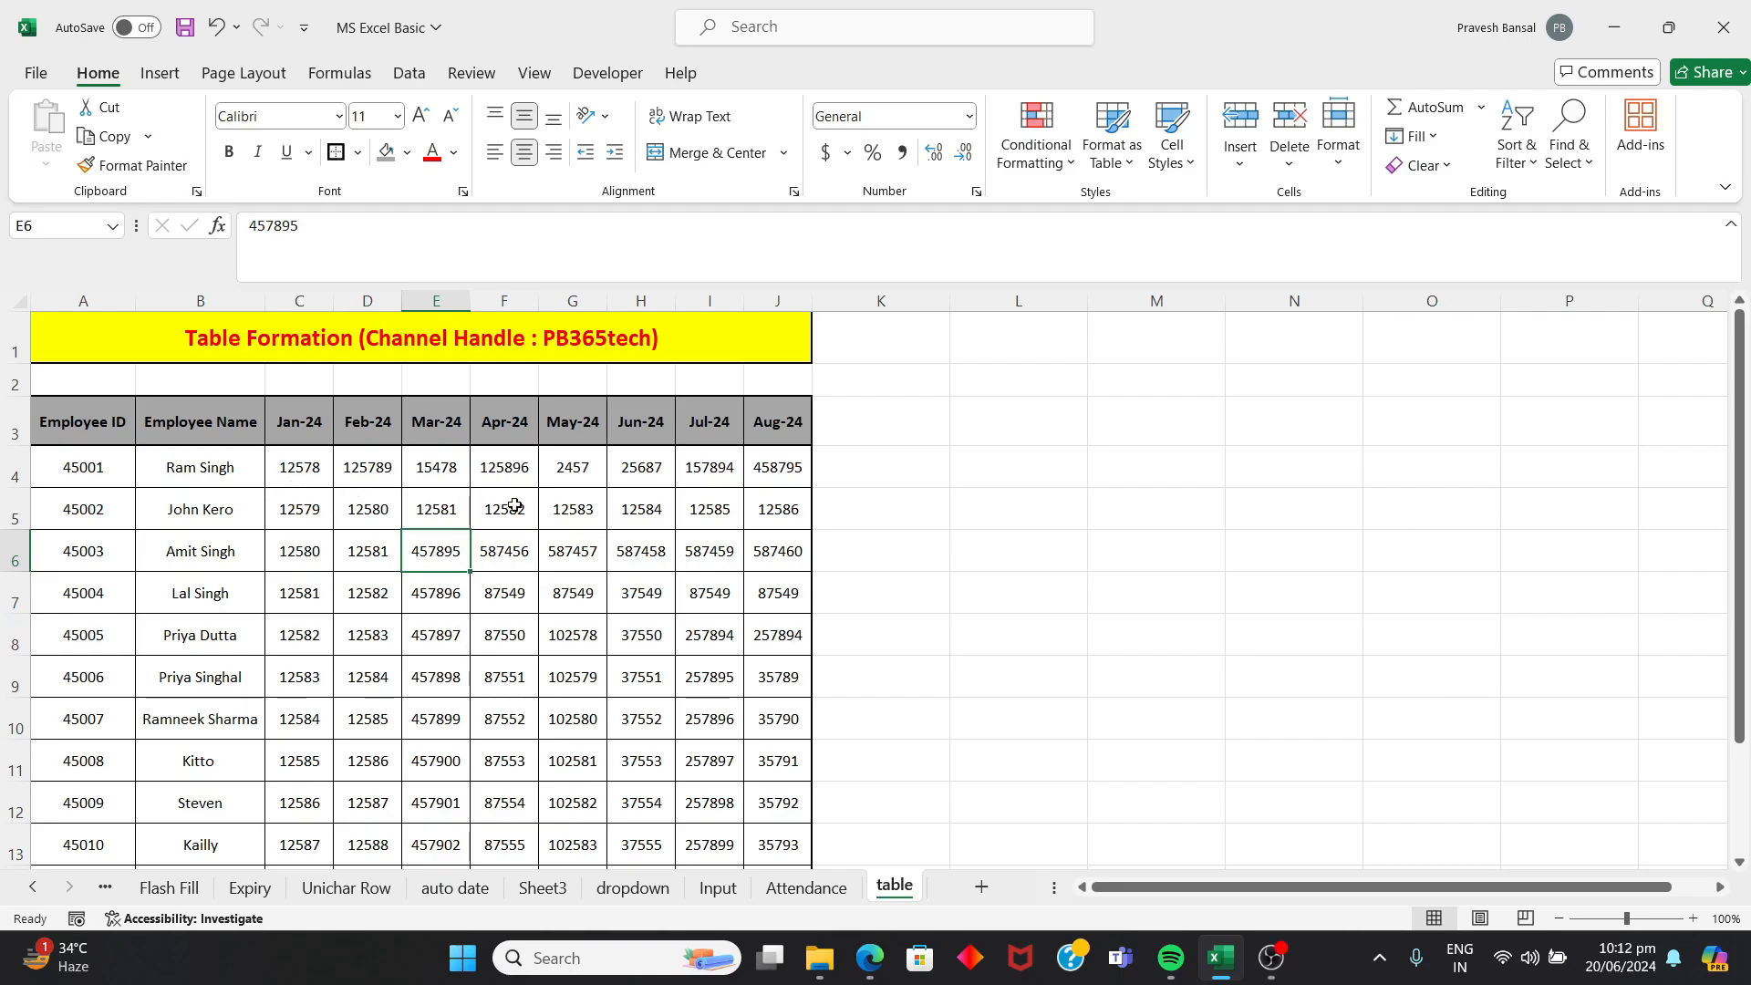
scroll(557, 504, down, 1)
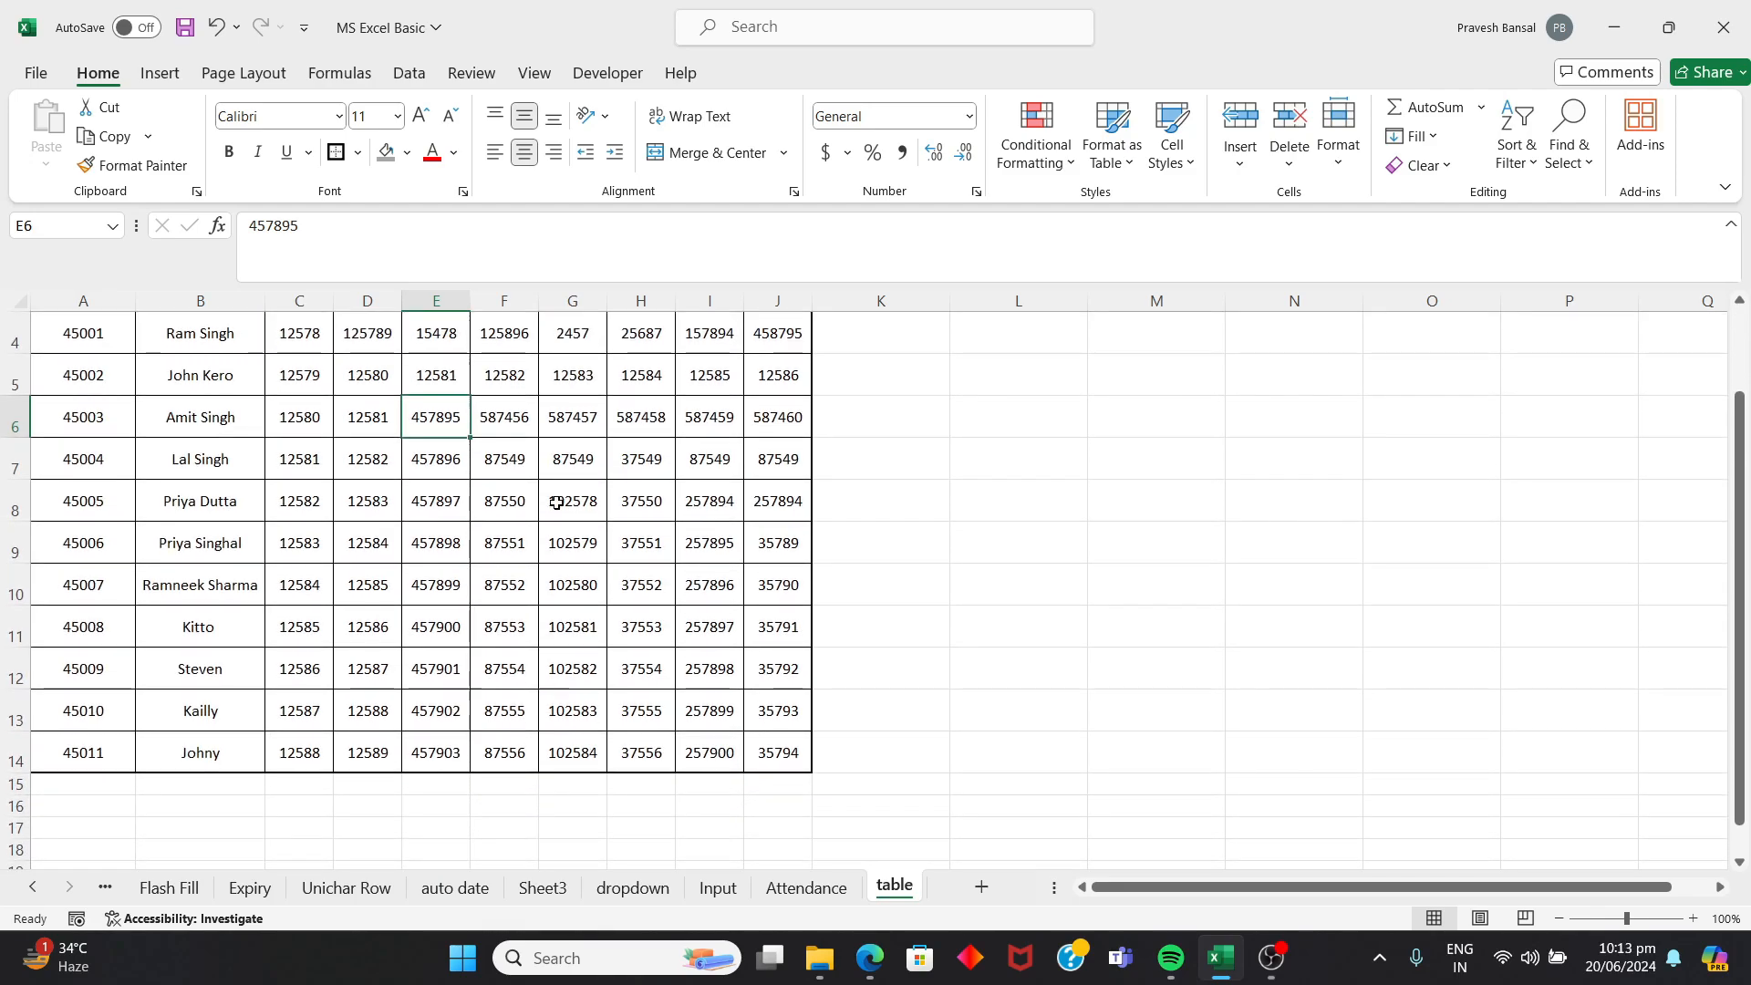
click(507, 628)
scroll(508, 629, up, 1)
scroll(507, 630, up, 1)
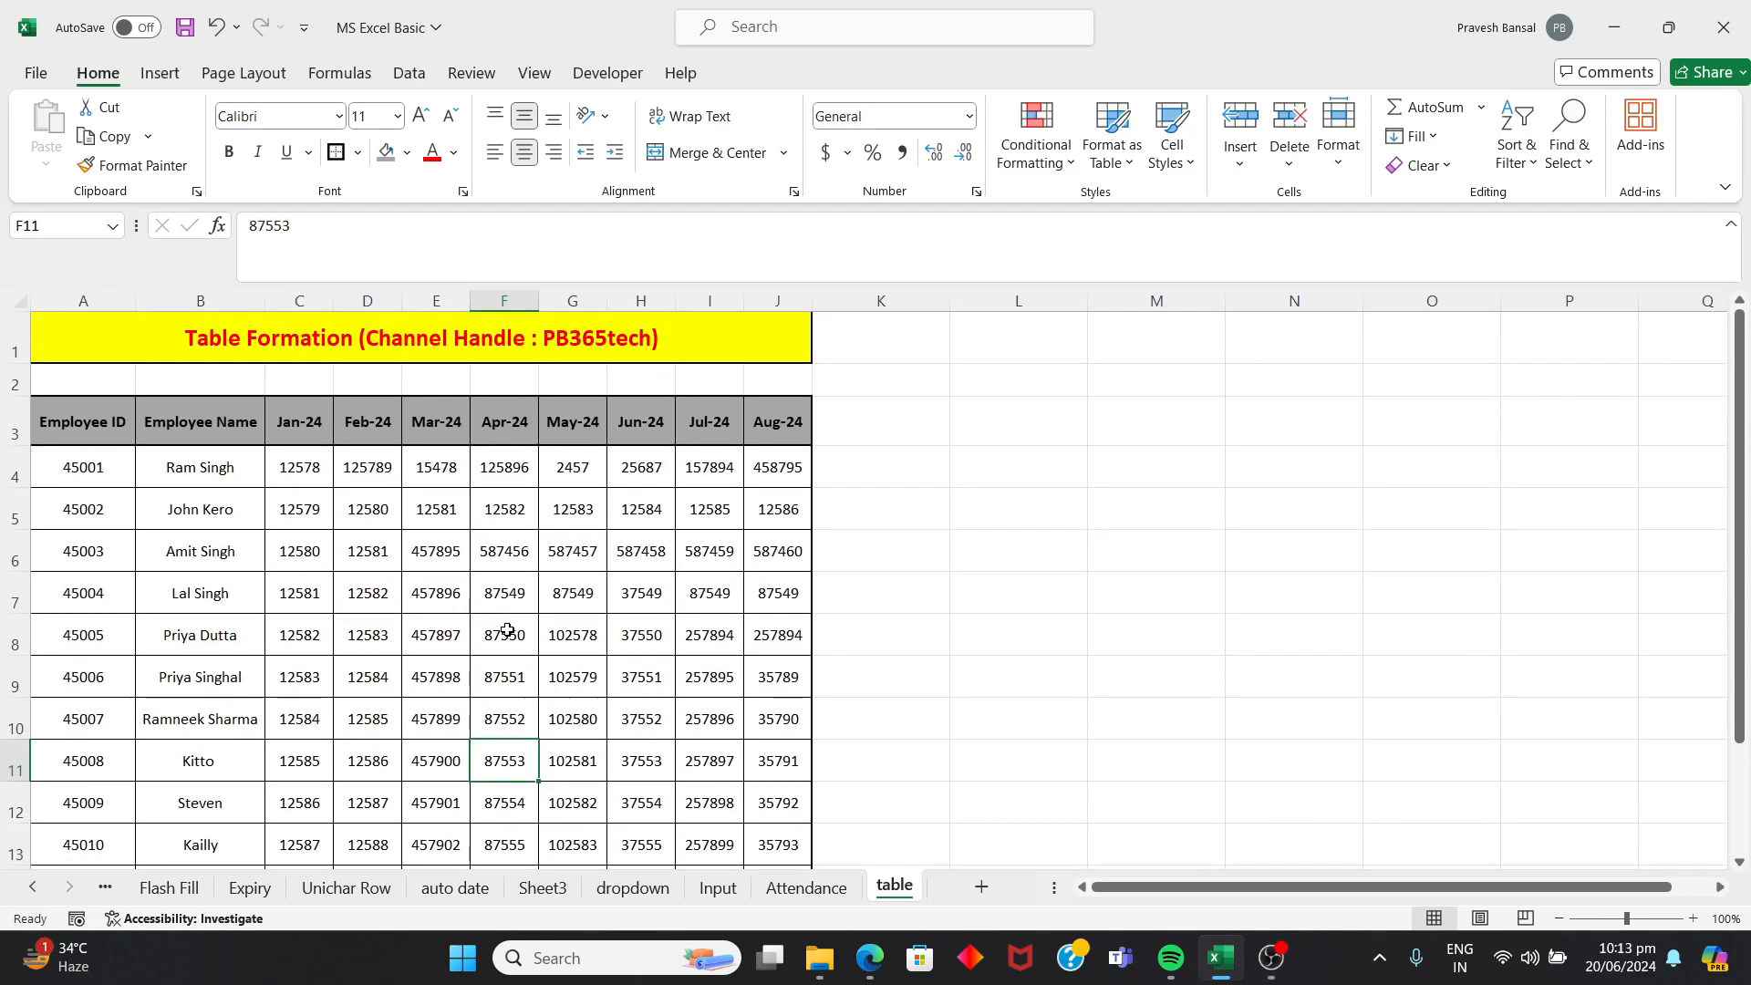
click(553, 538)
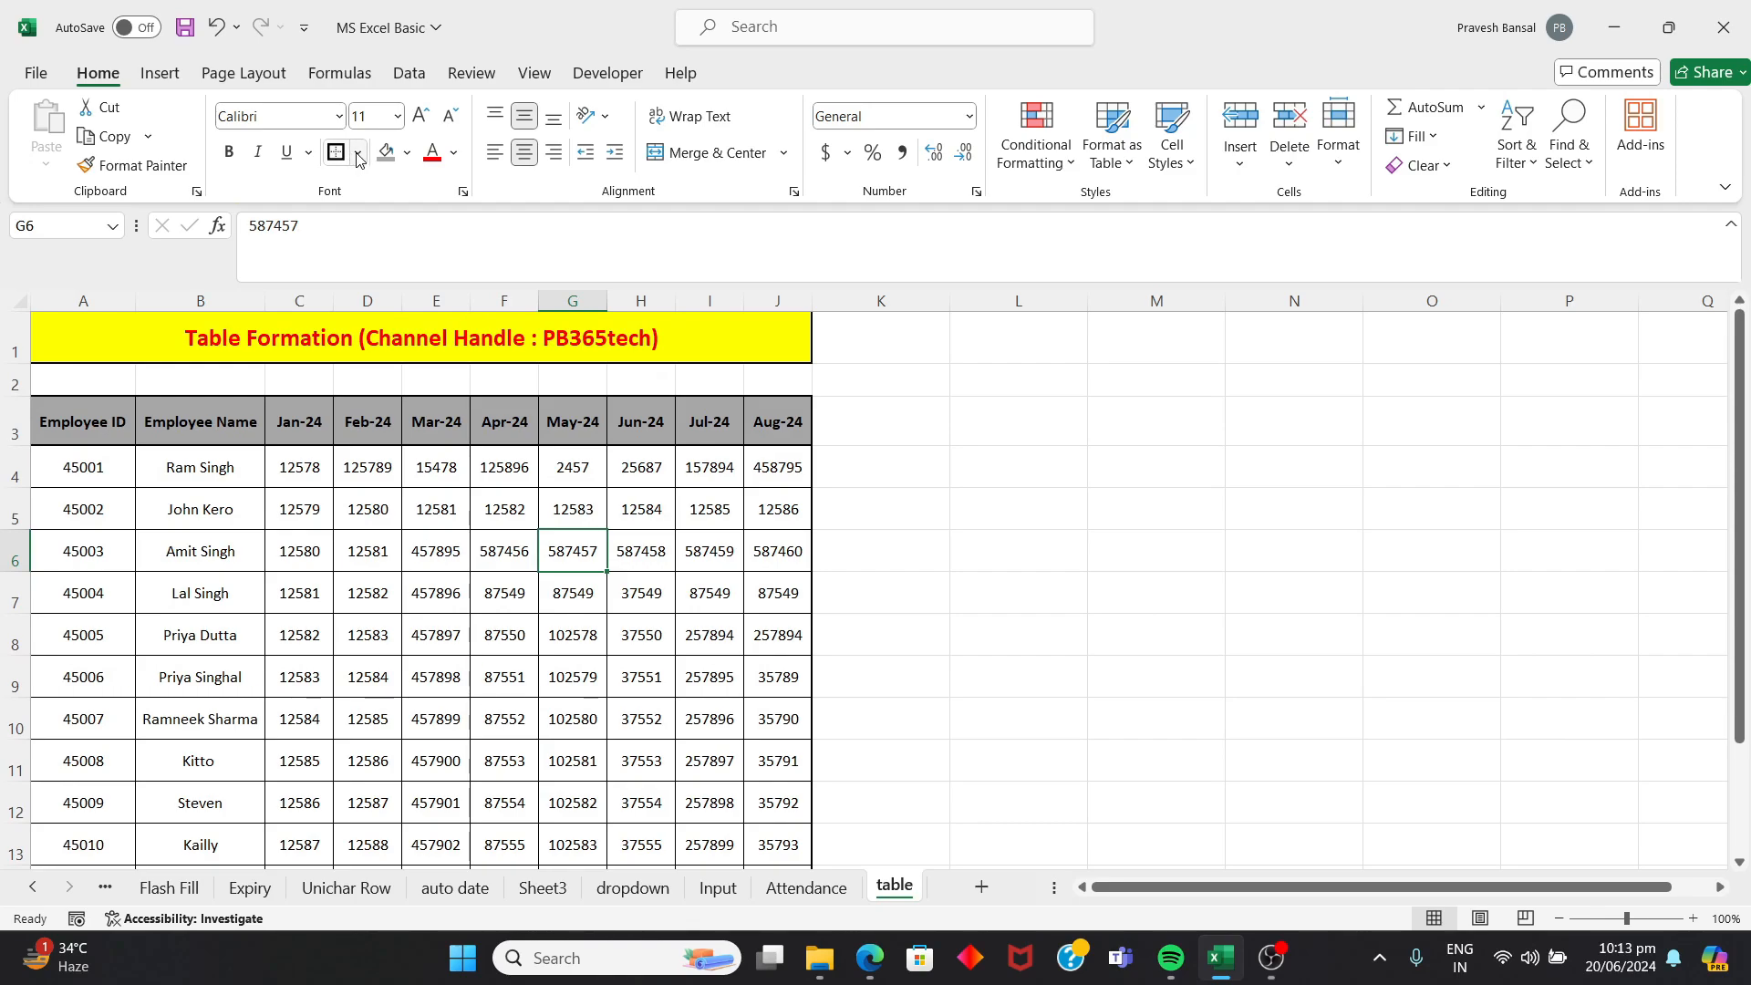
click(424, 507)
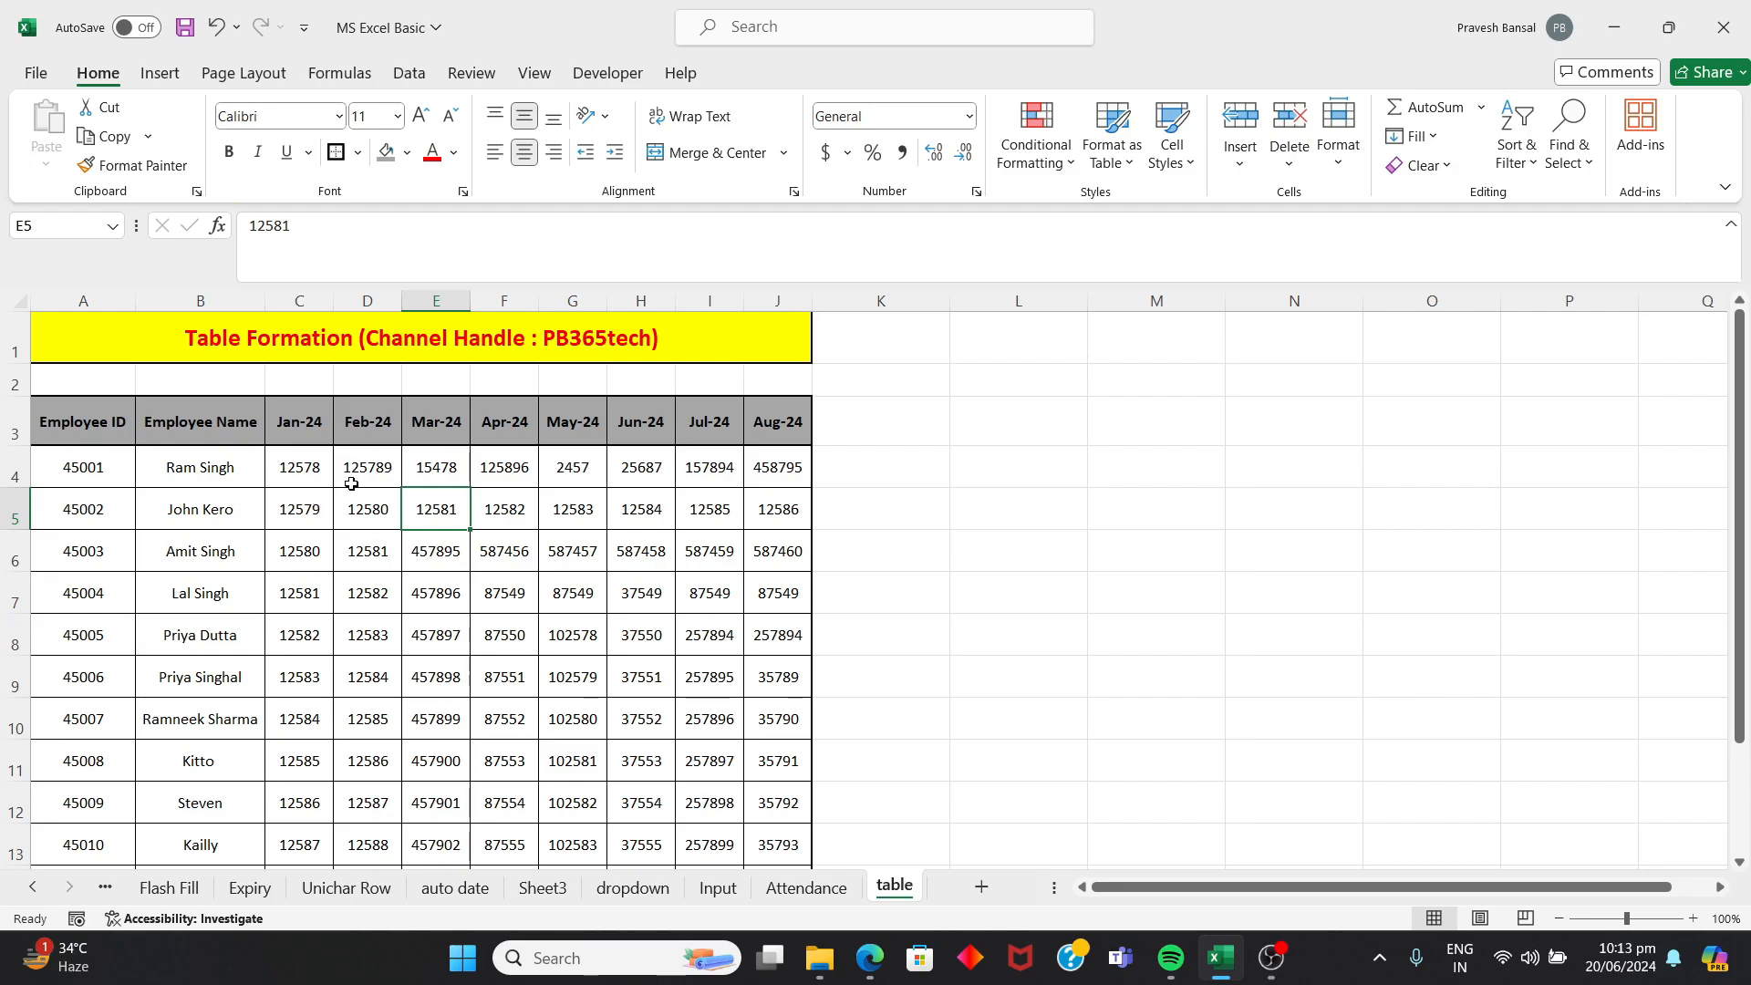
scroll(352, 482, down, 2)
scroll(352, 485, up, 2)
- Add filters to the header row of the employee table A3:J14
drag(57, 422, 770, 805)
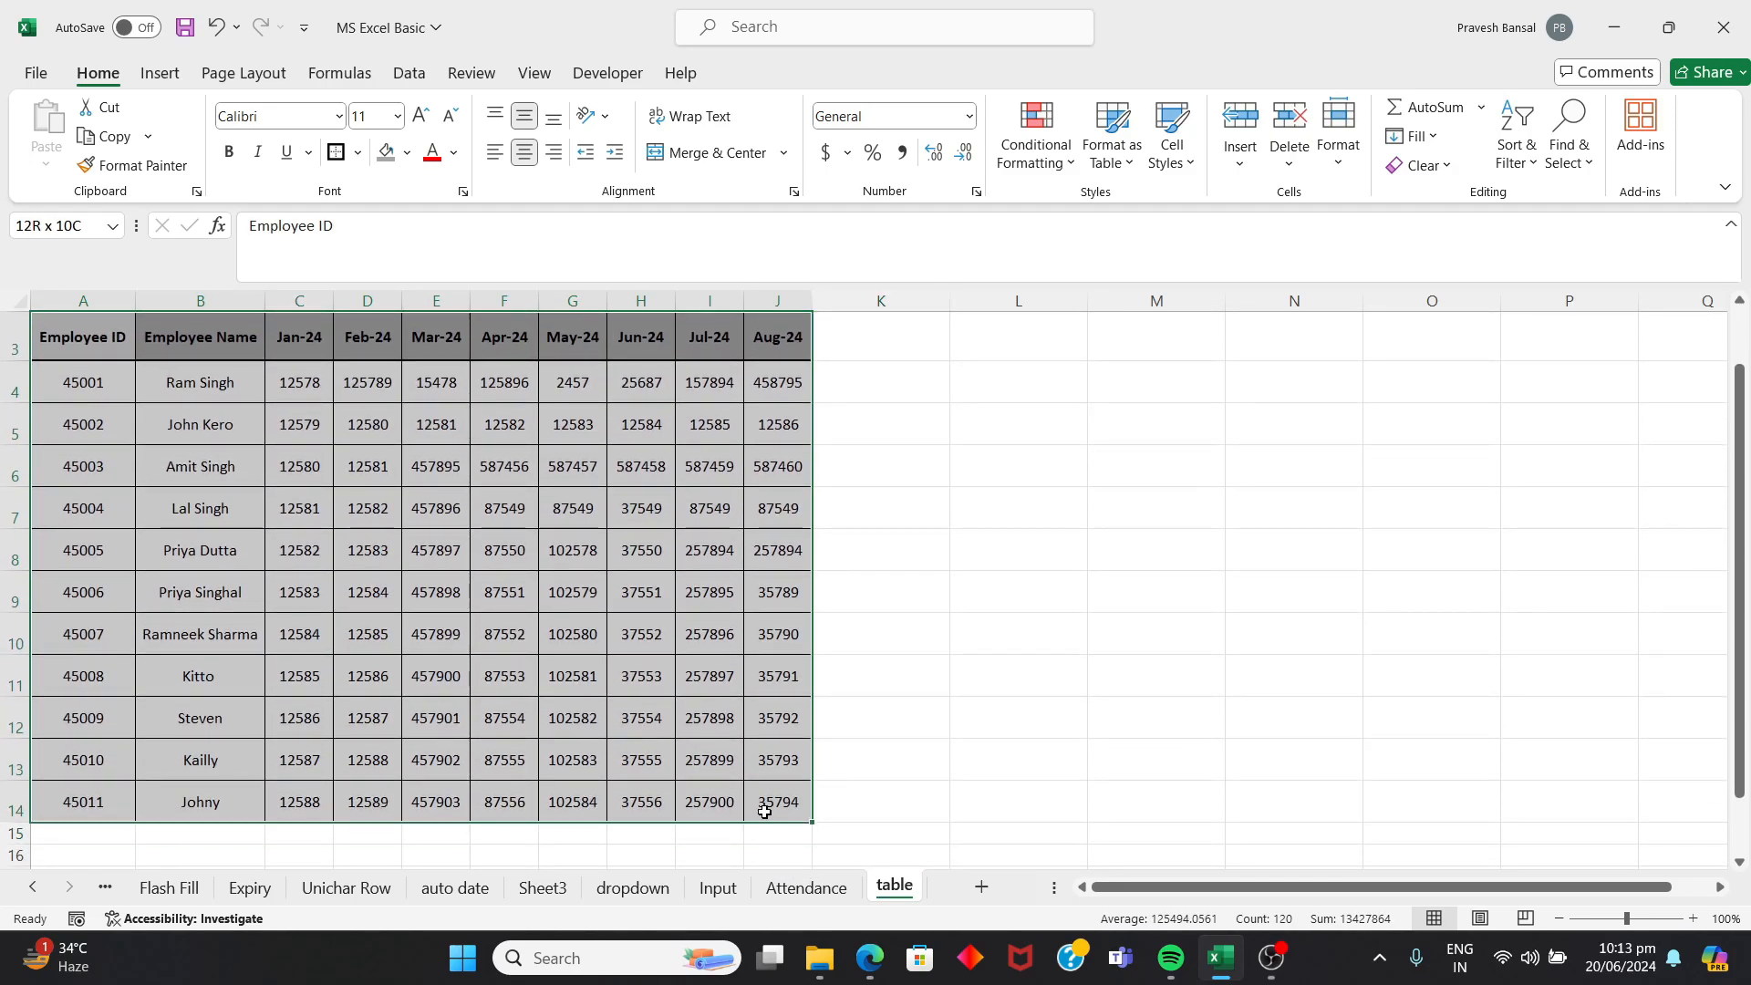
click(417, 78)
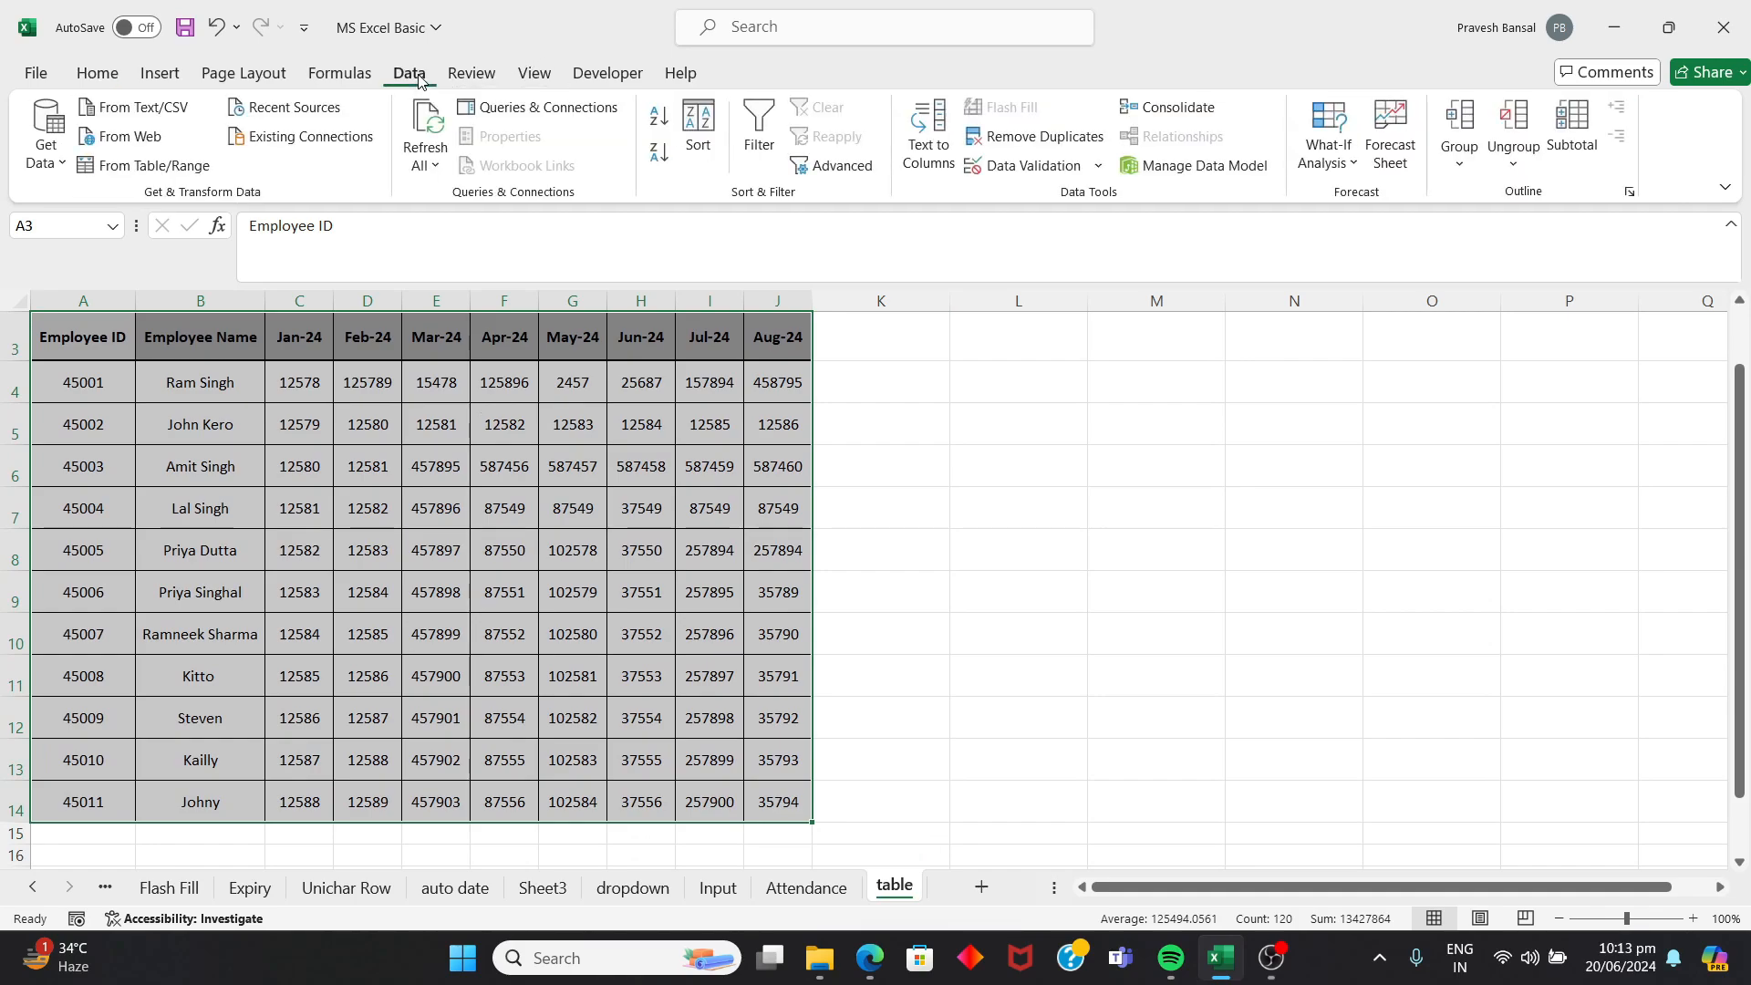
click(757, 141)
click(504, 382)
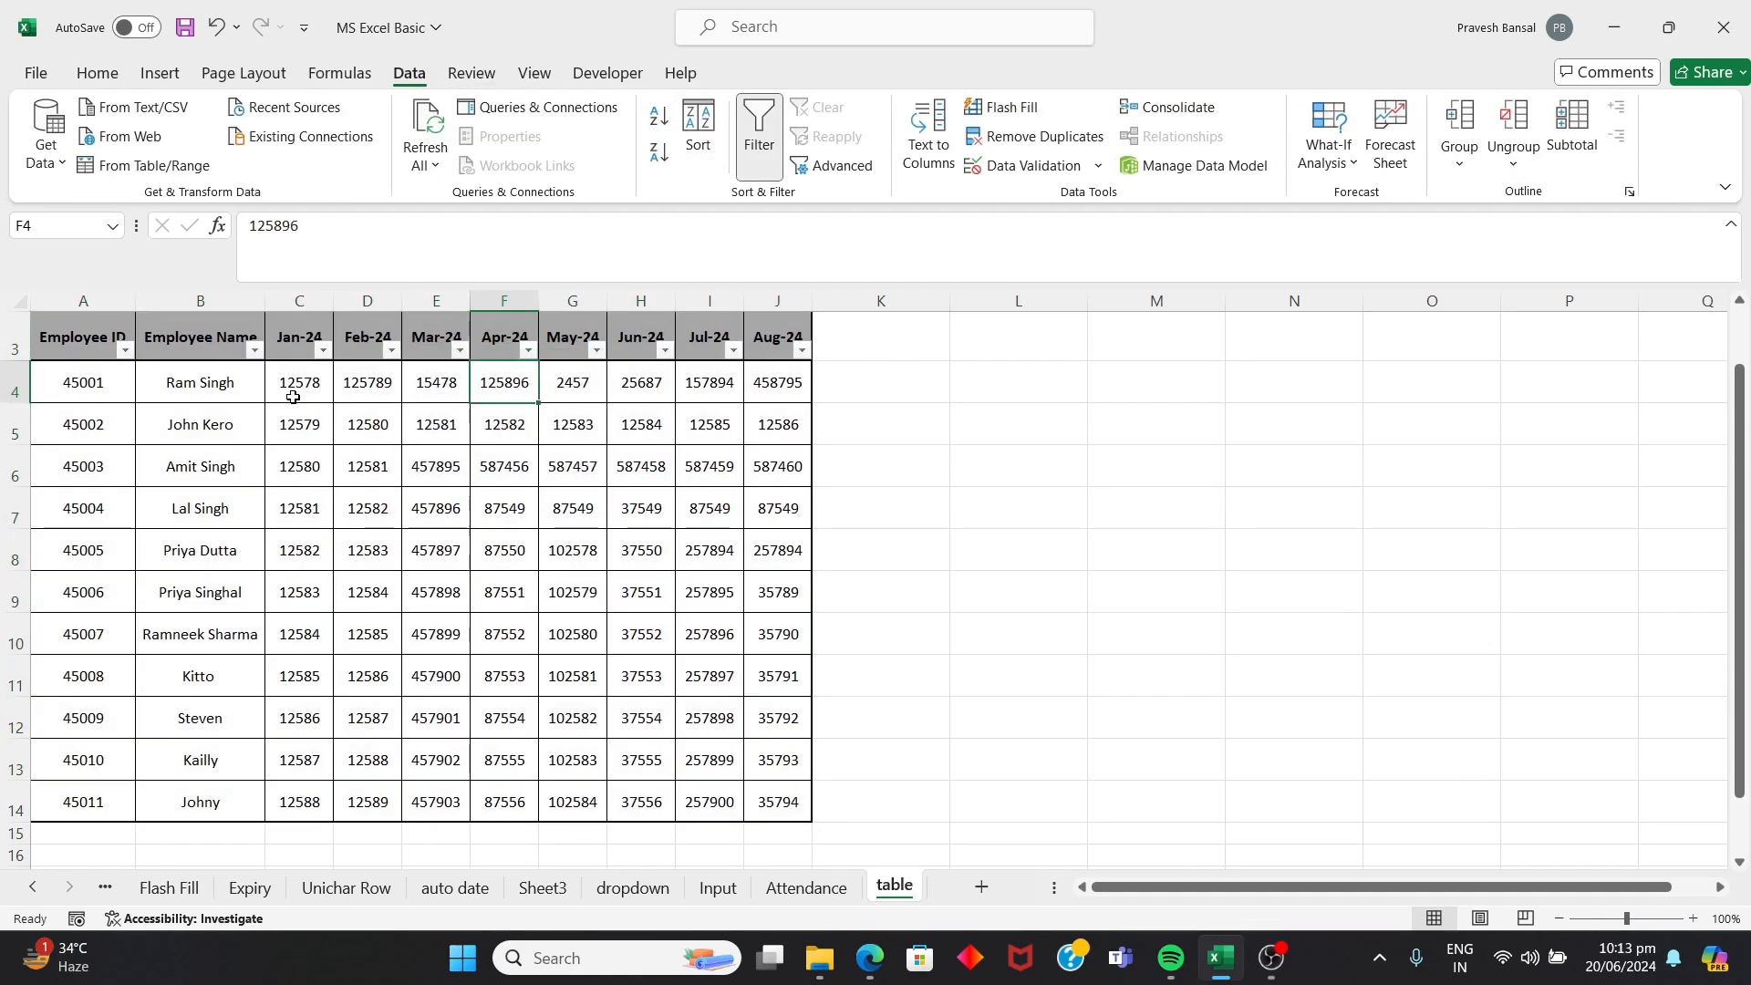
- Search the Employee ID filter for the ID in row 11 and show only that employee's record
click(125, 351)
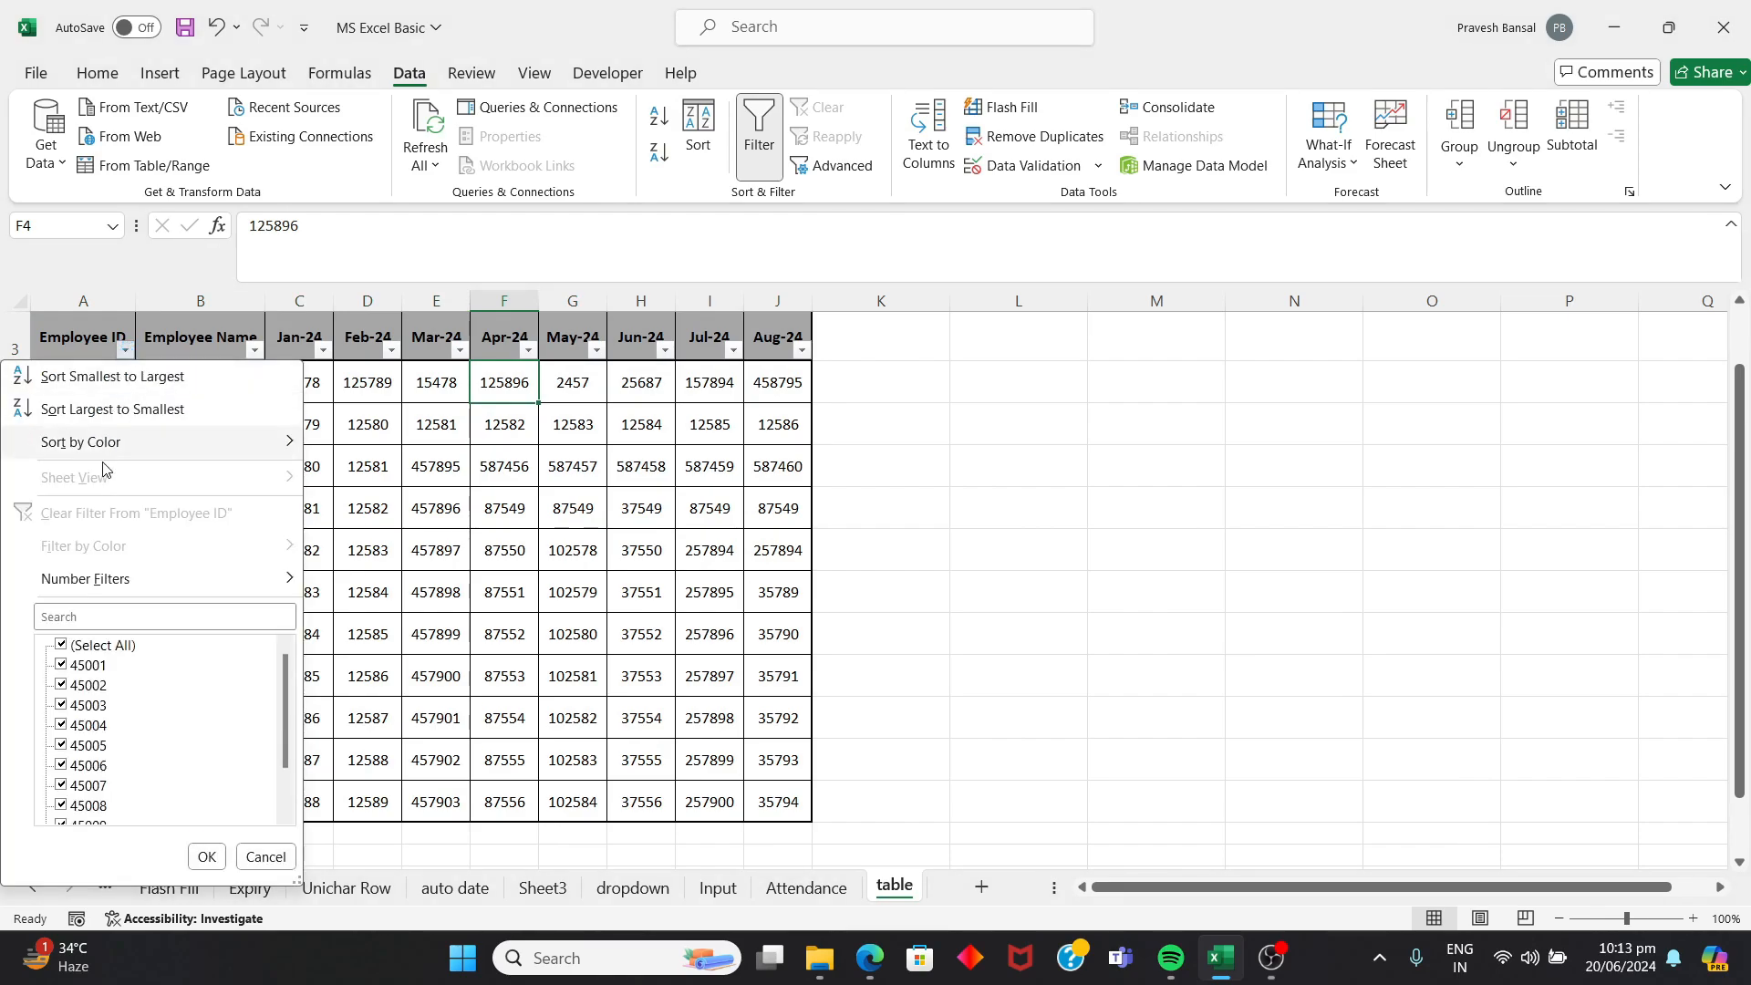
click(122, 617)
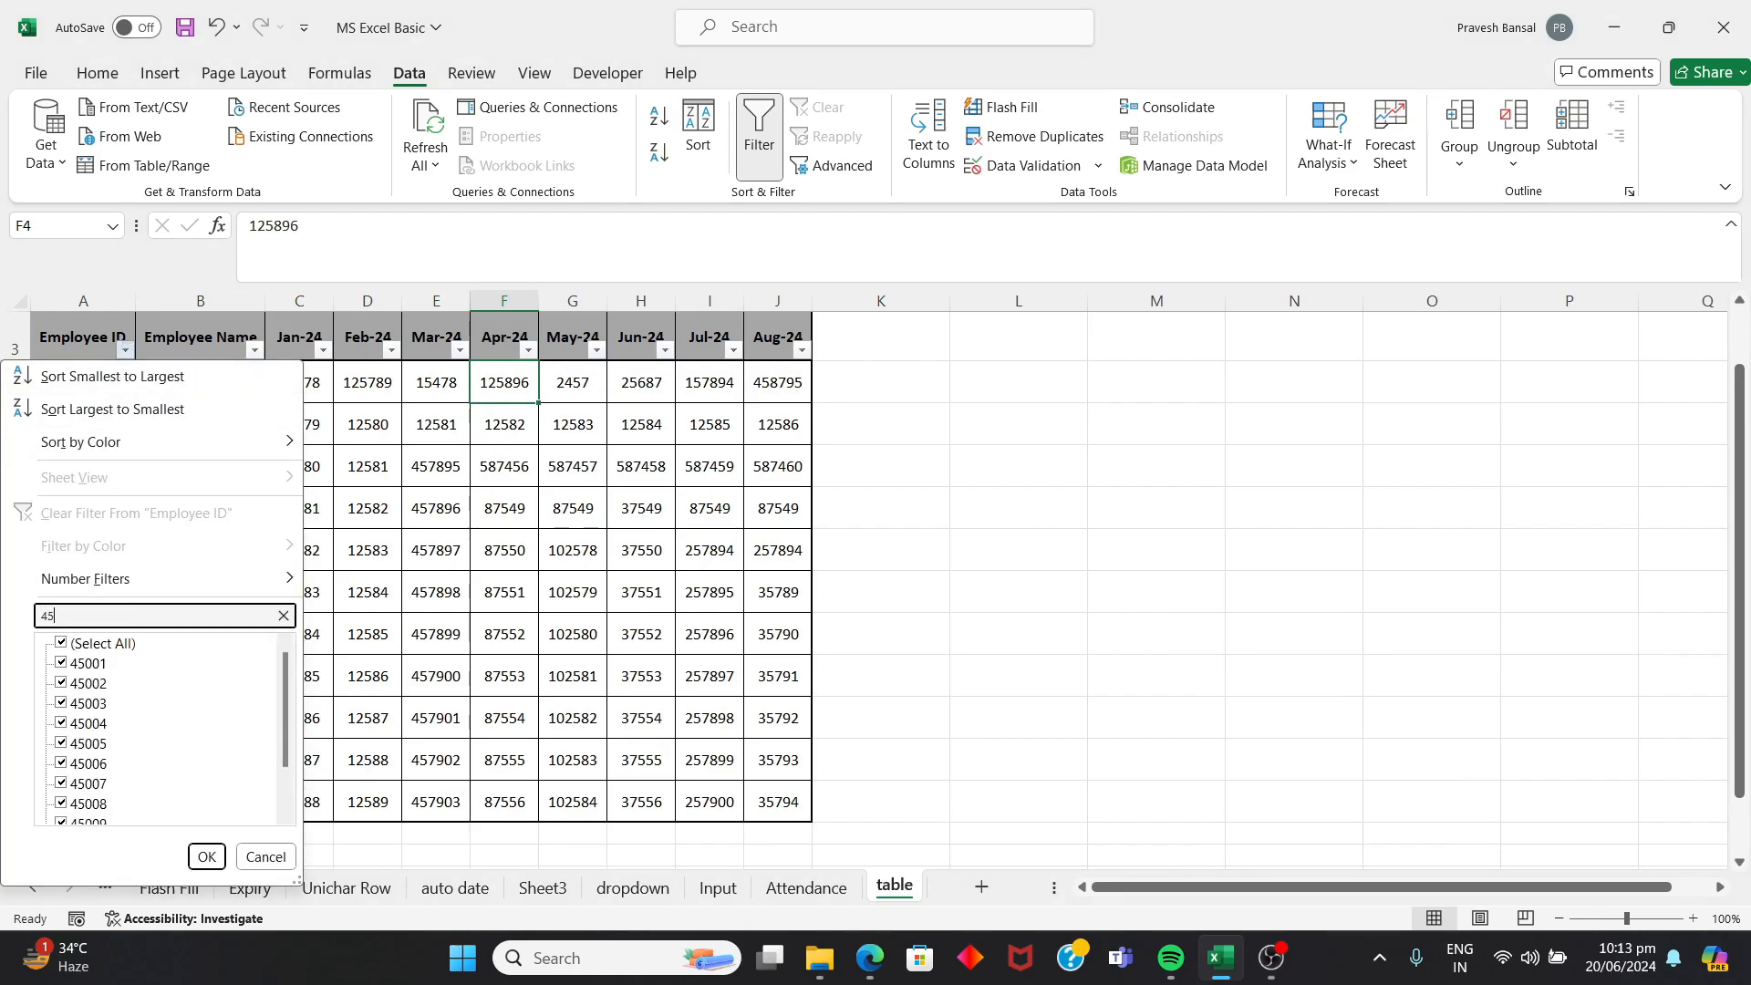
key(Return)
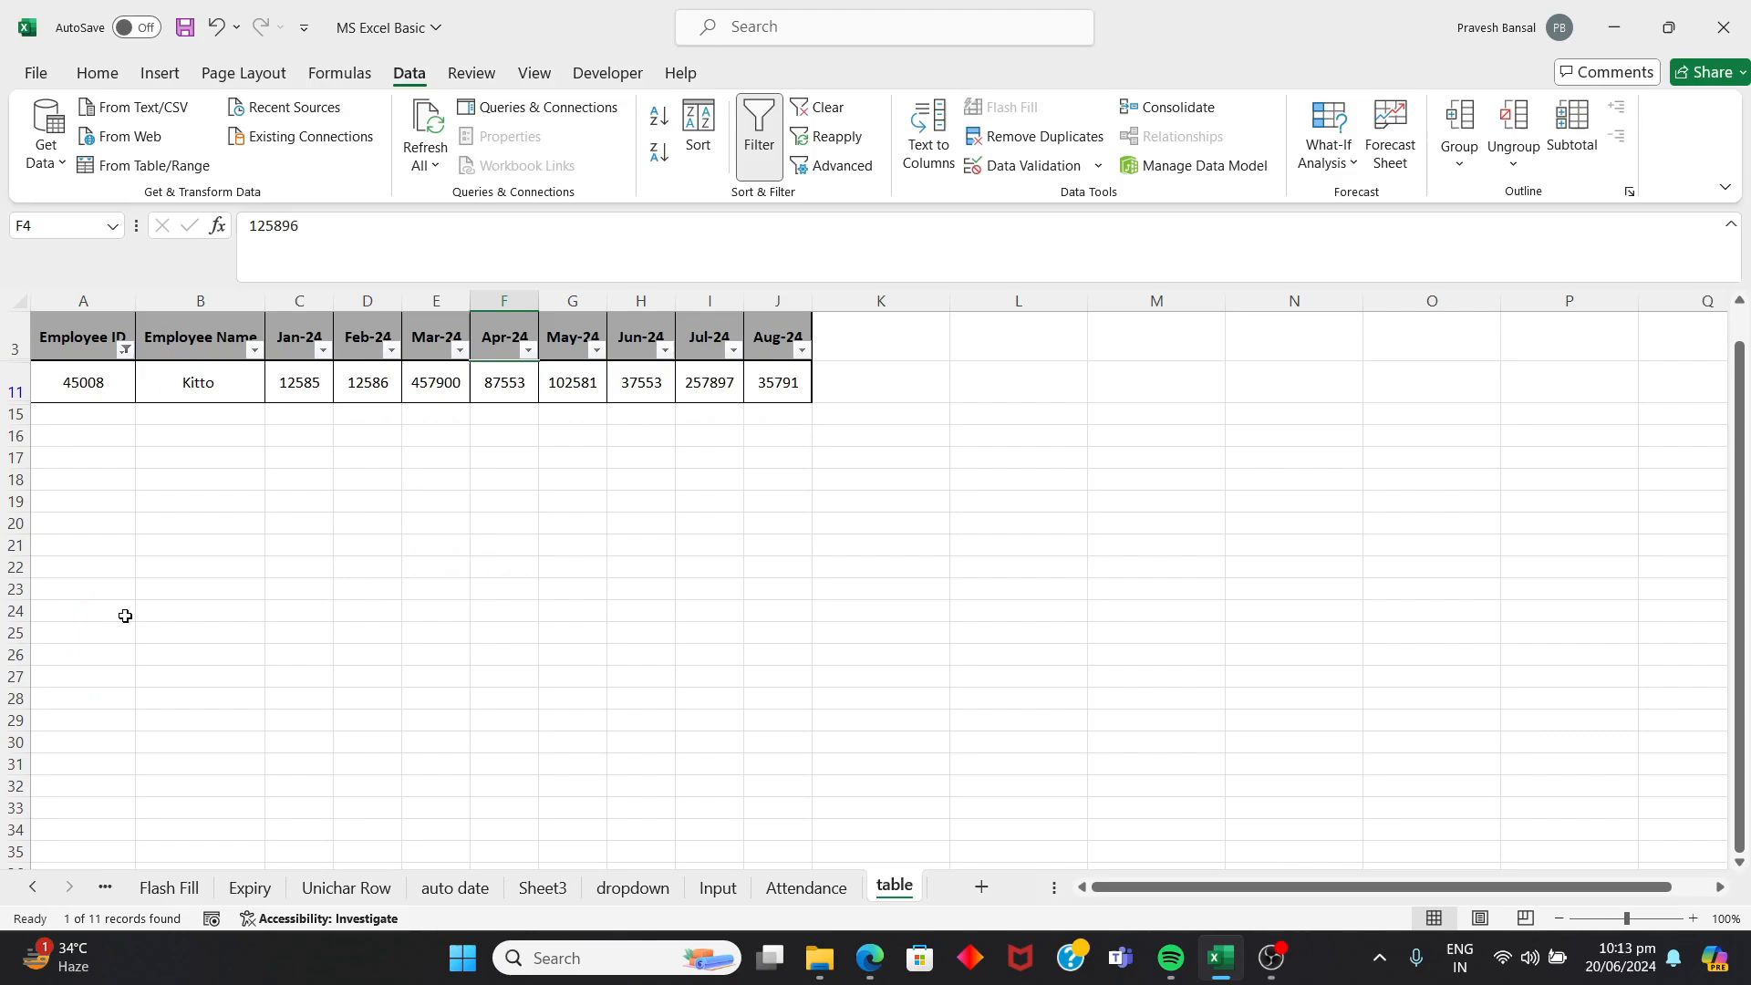
click(265, 576)
scroll(268, 570, up, 2)
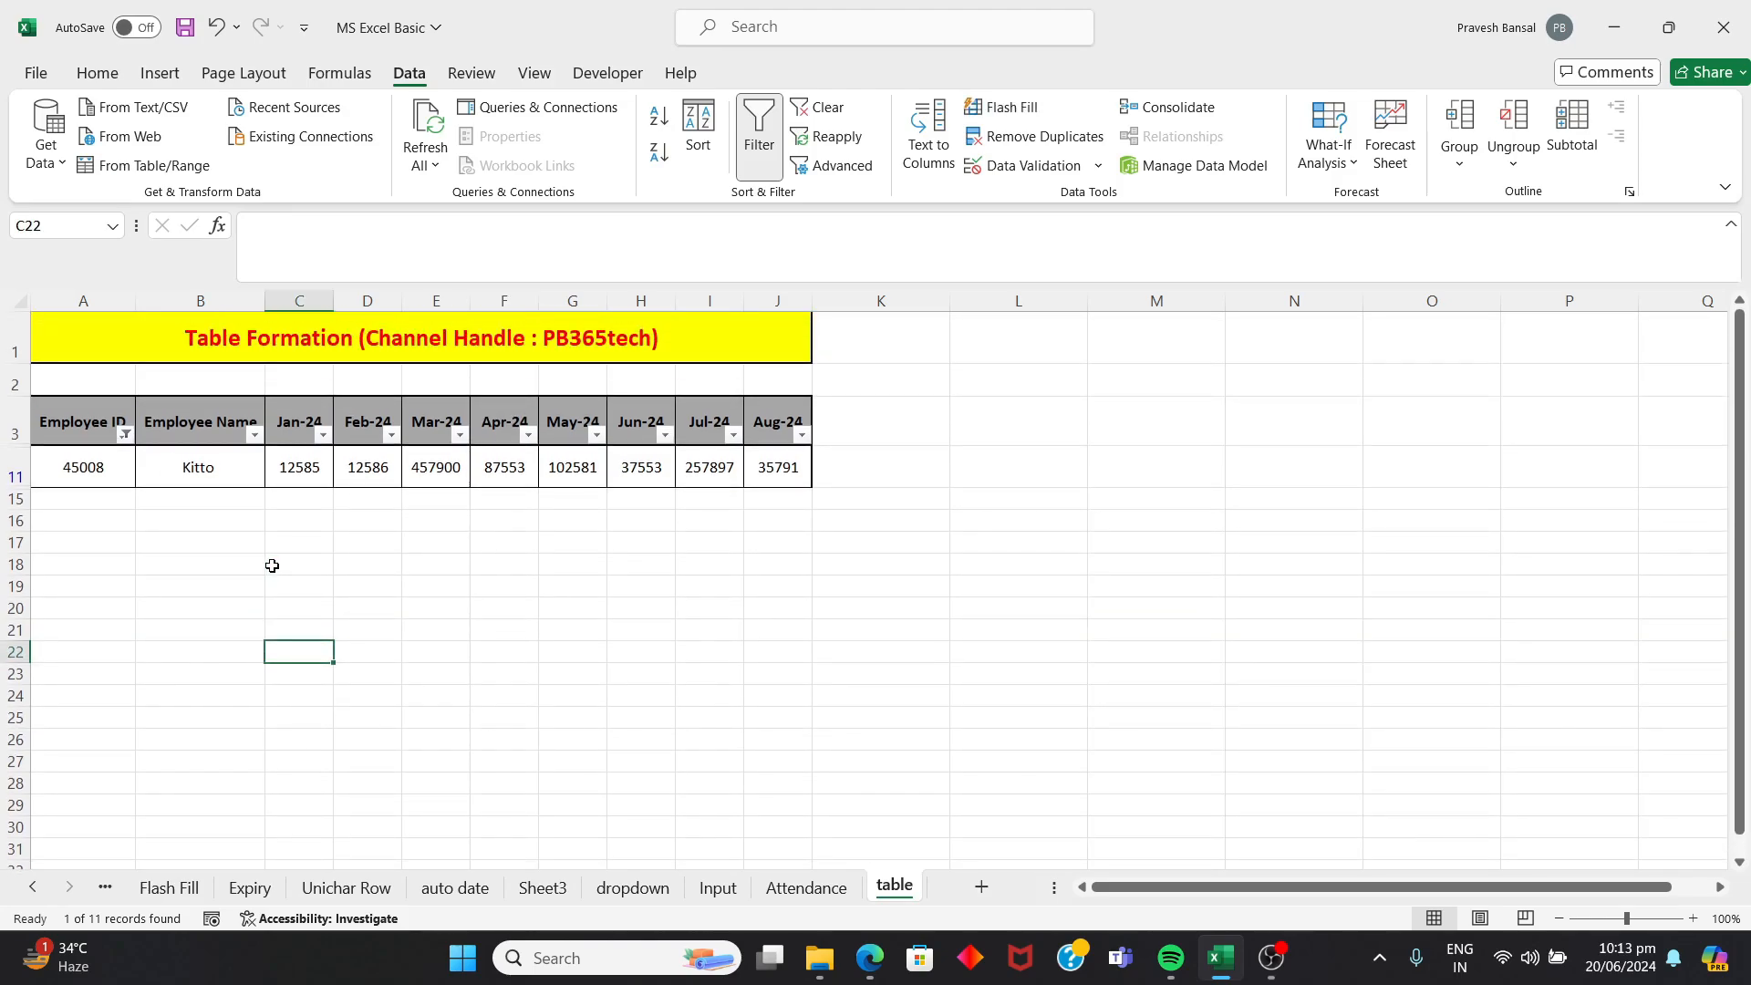
- Reselect all values in the Employee ID filter to show every employee again
click(125, 438)
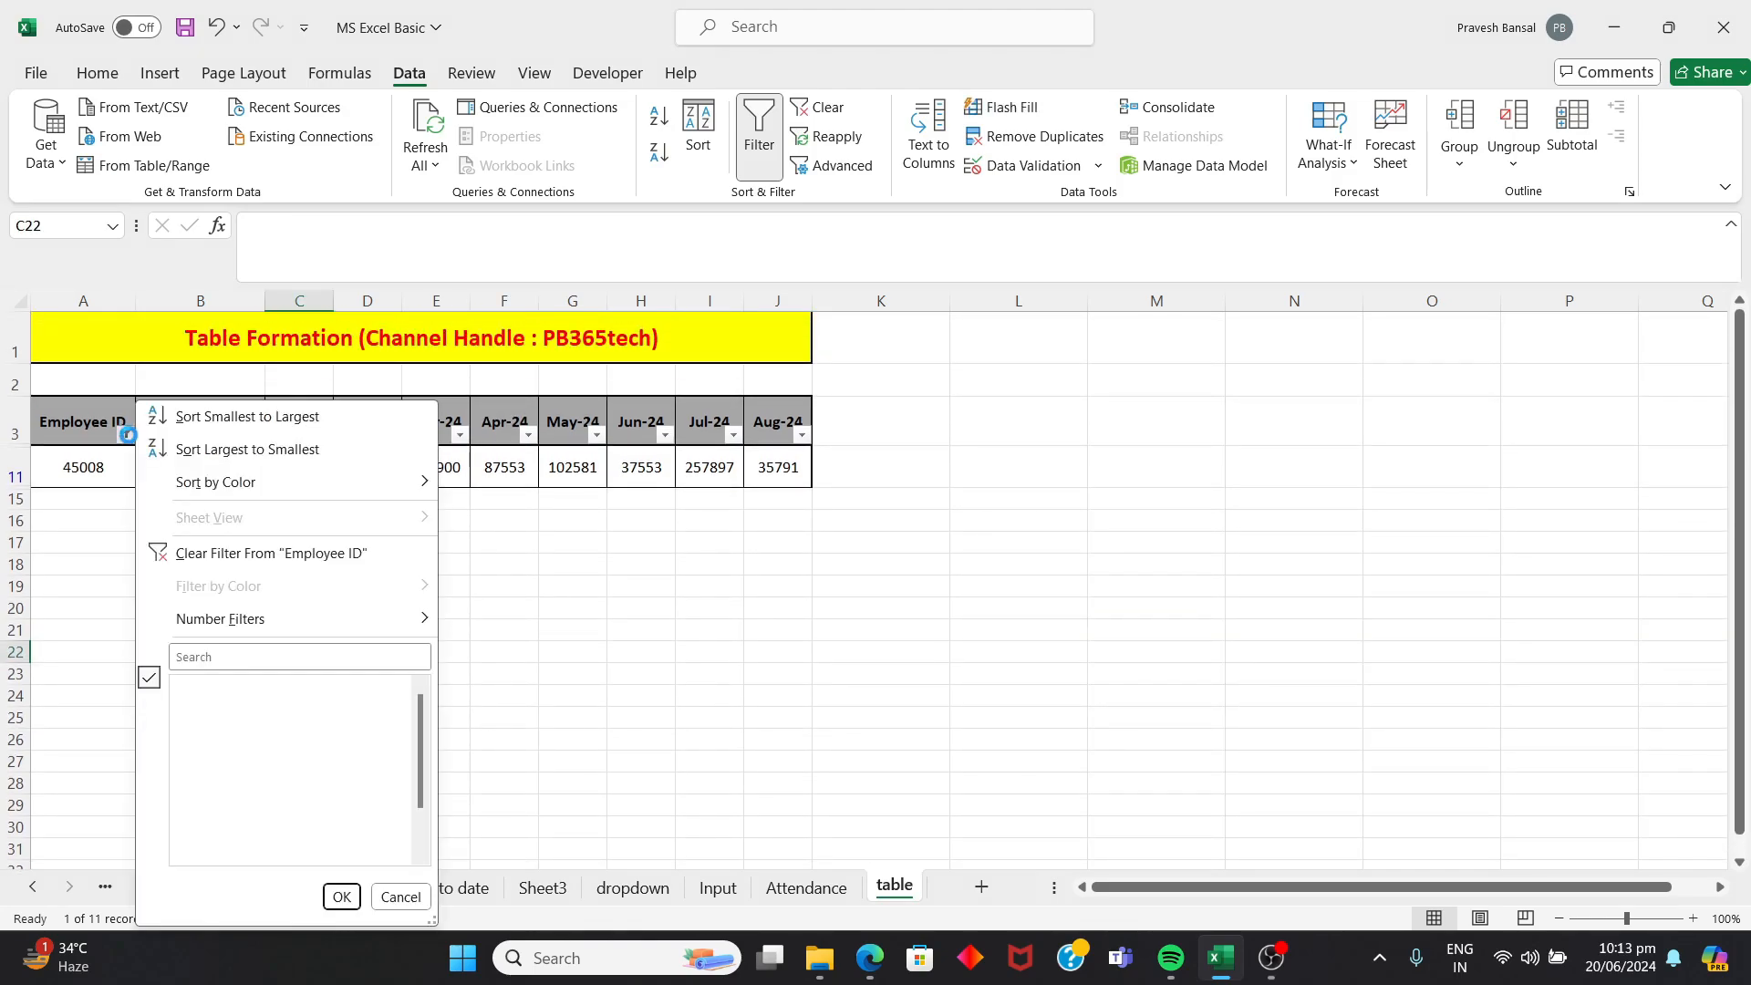
click(195, 686)
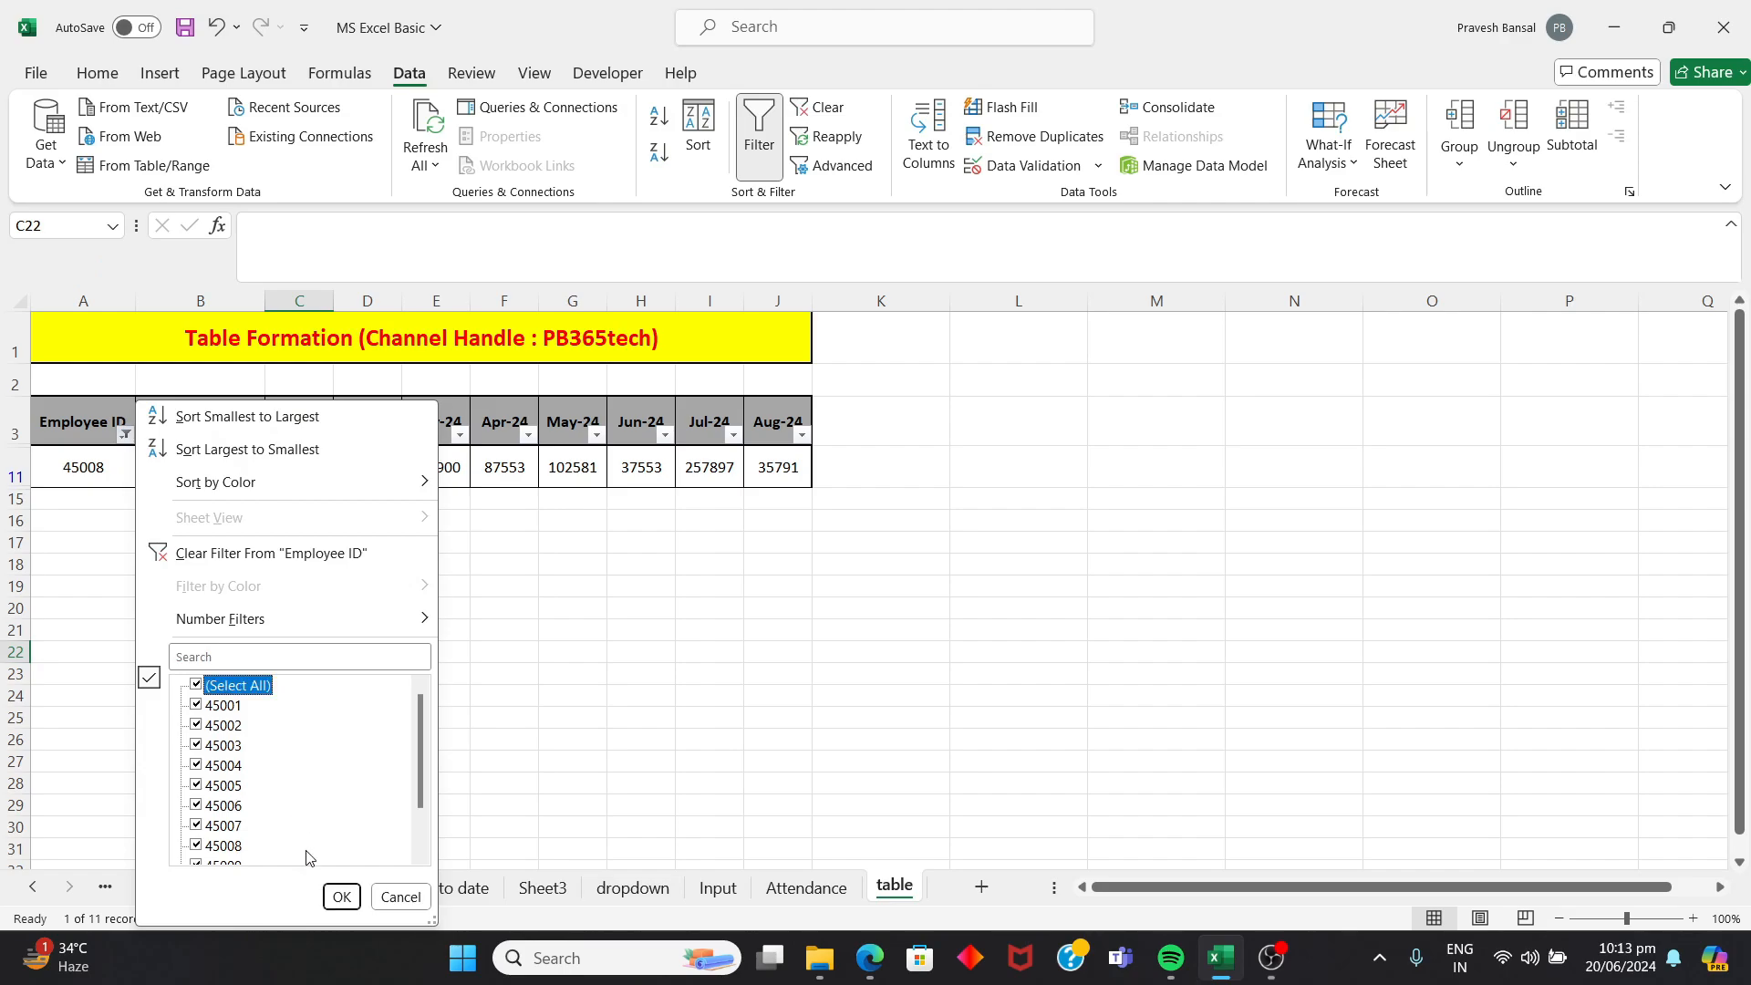
click(342, 896)
click(339, 744)
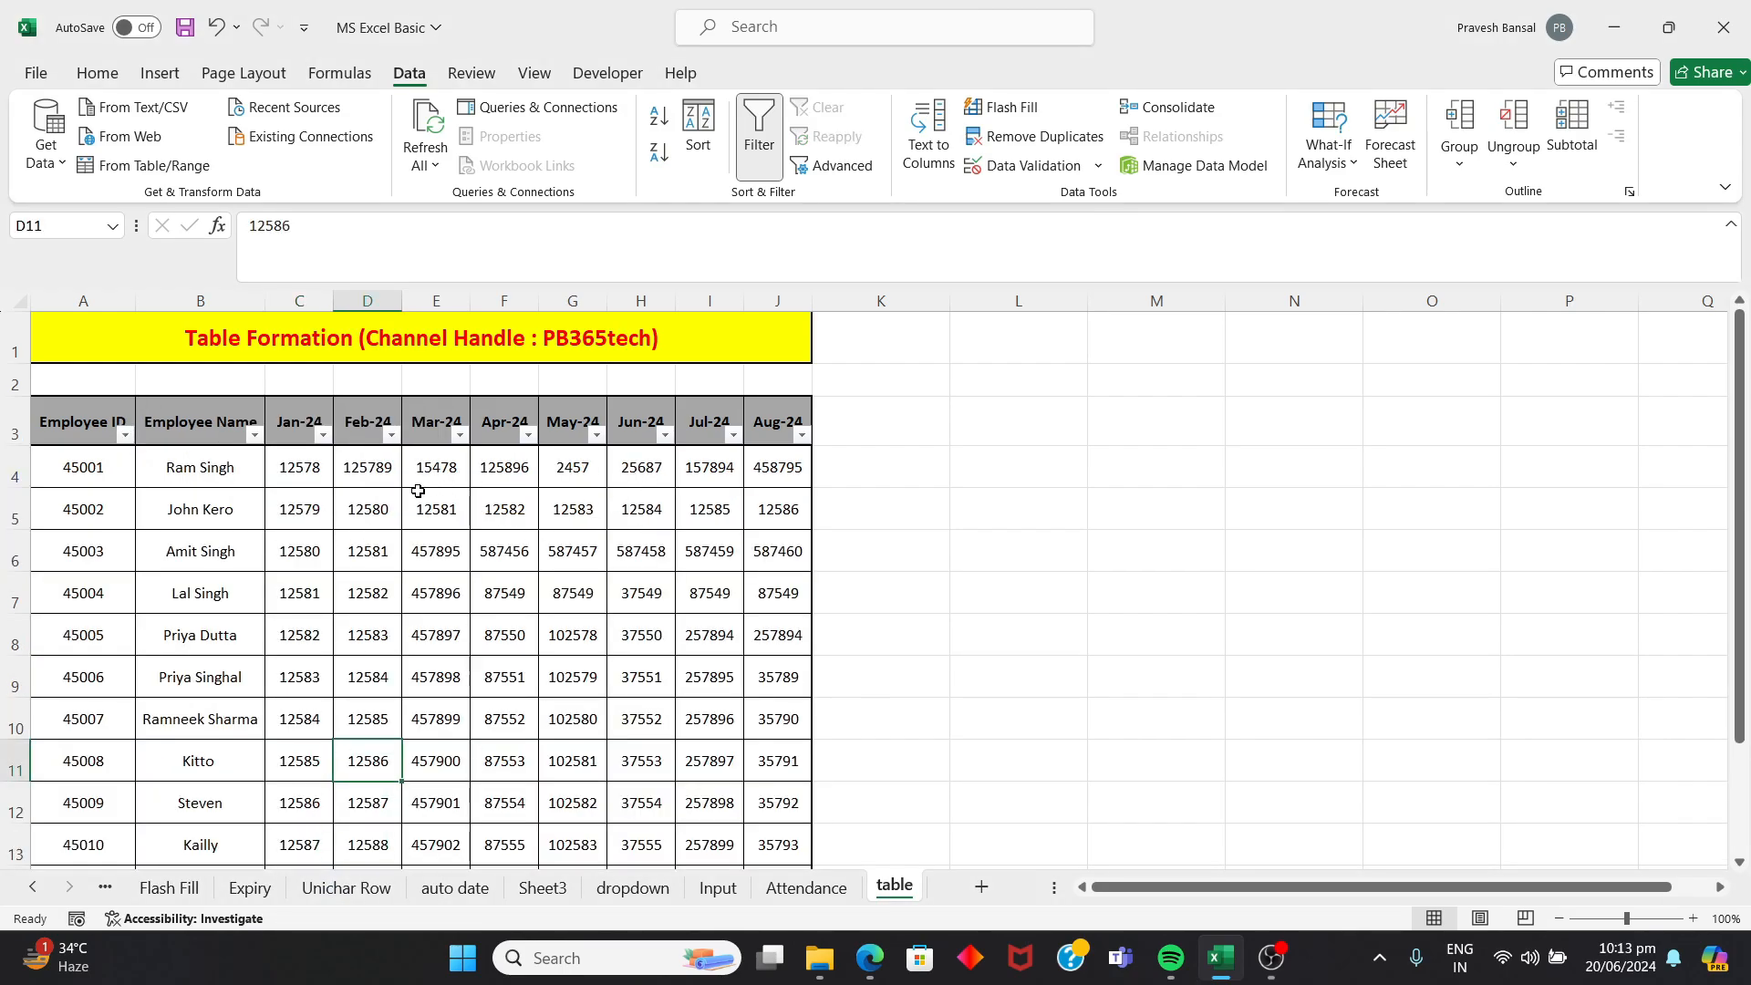
- Filter the Employee Name column to show only the employee in row 7
click(254, 436)
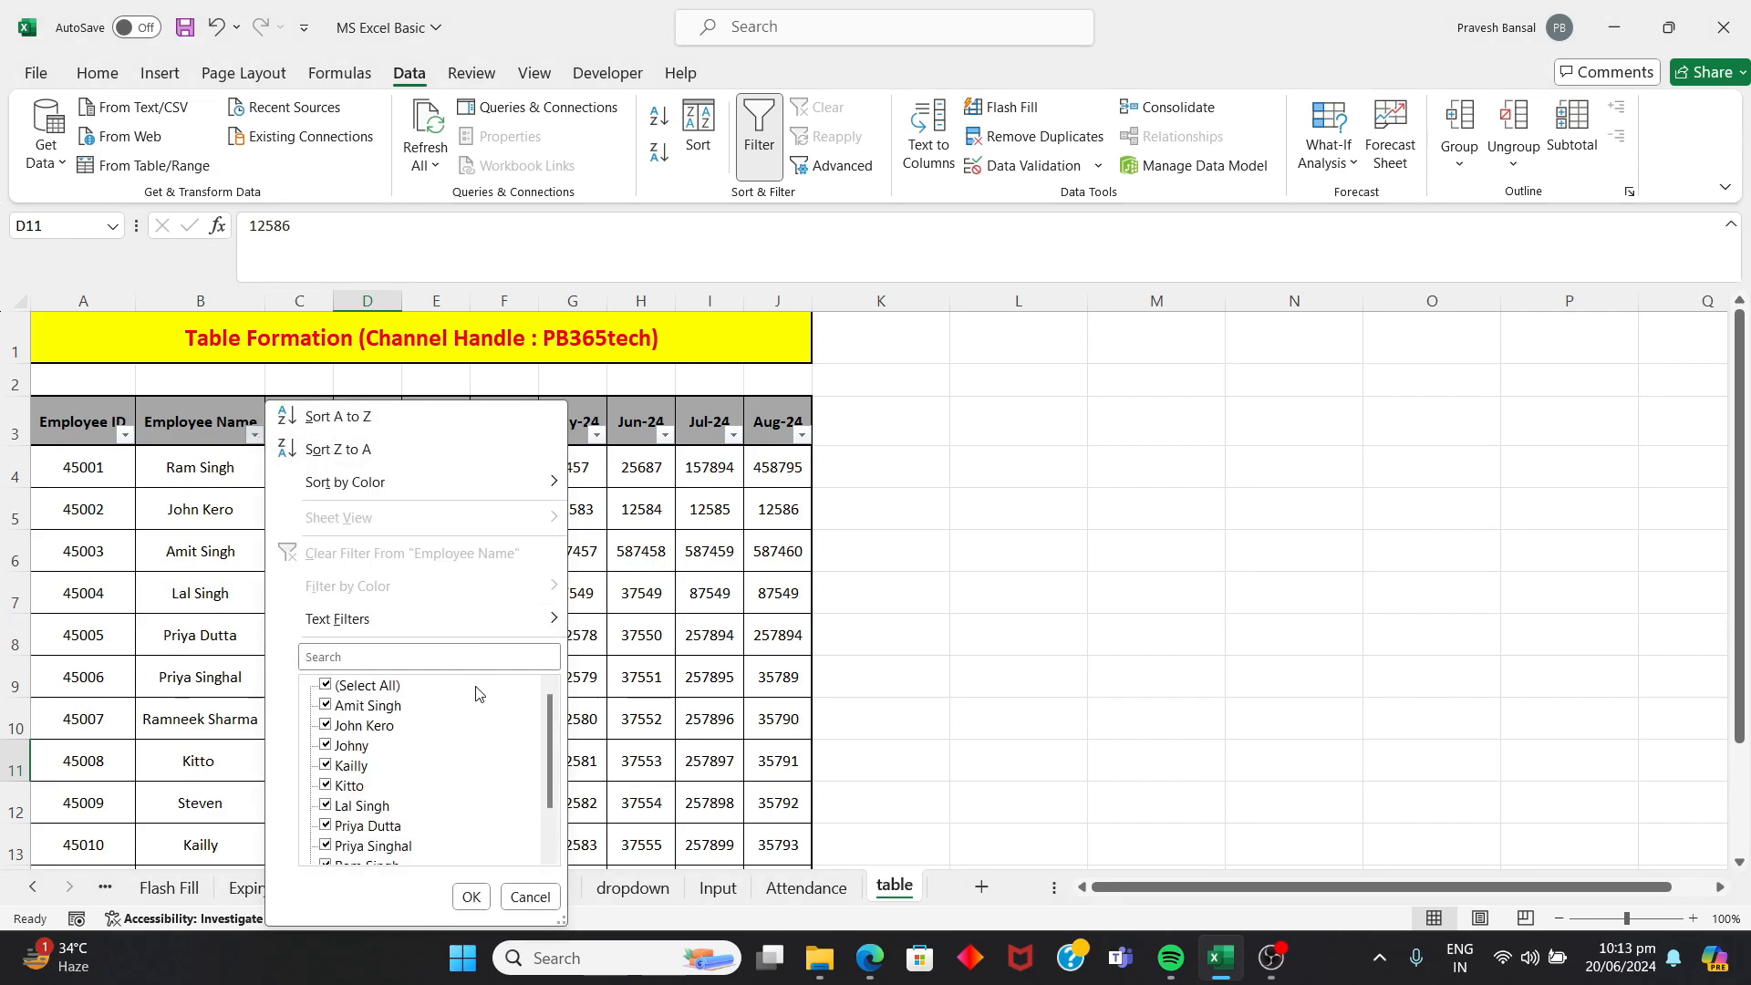
scroll(475, 693, down, 2)
scroll(447, 695, up, 2)
click(363, 688)
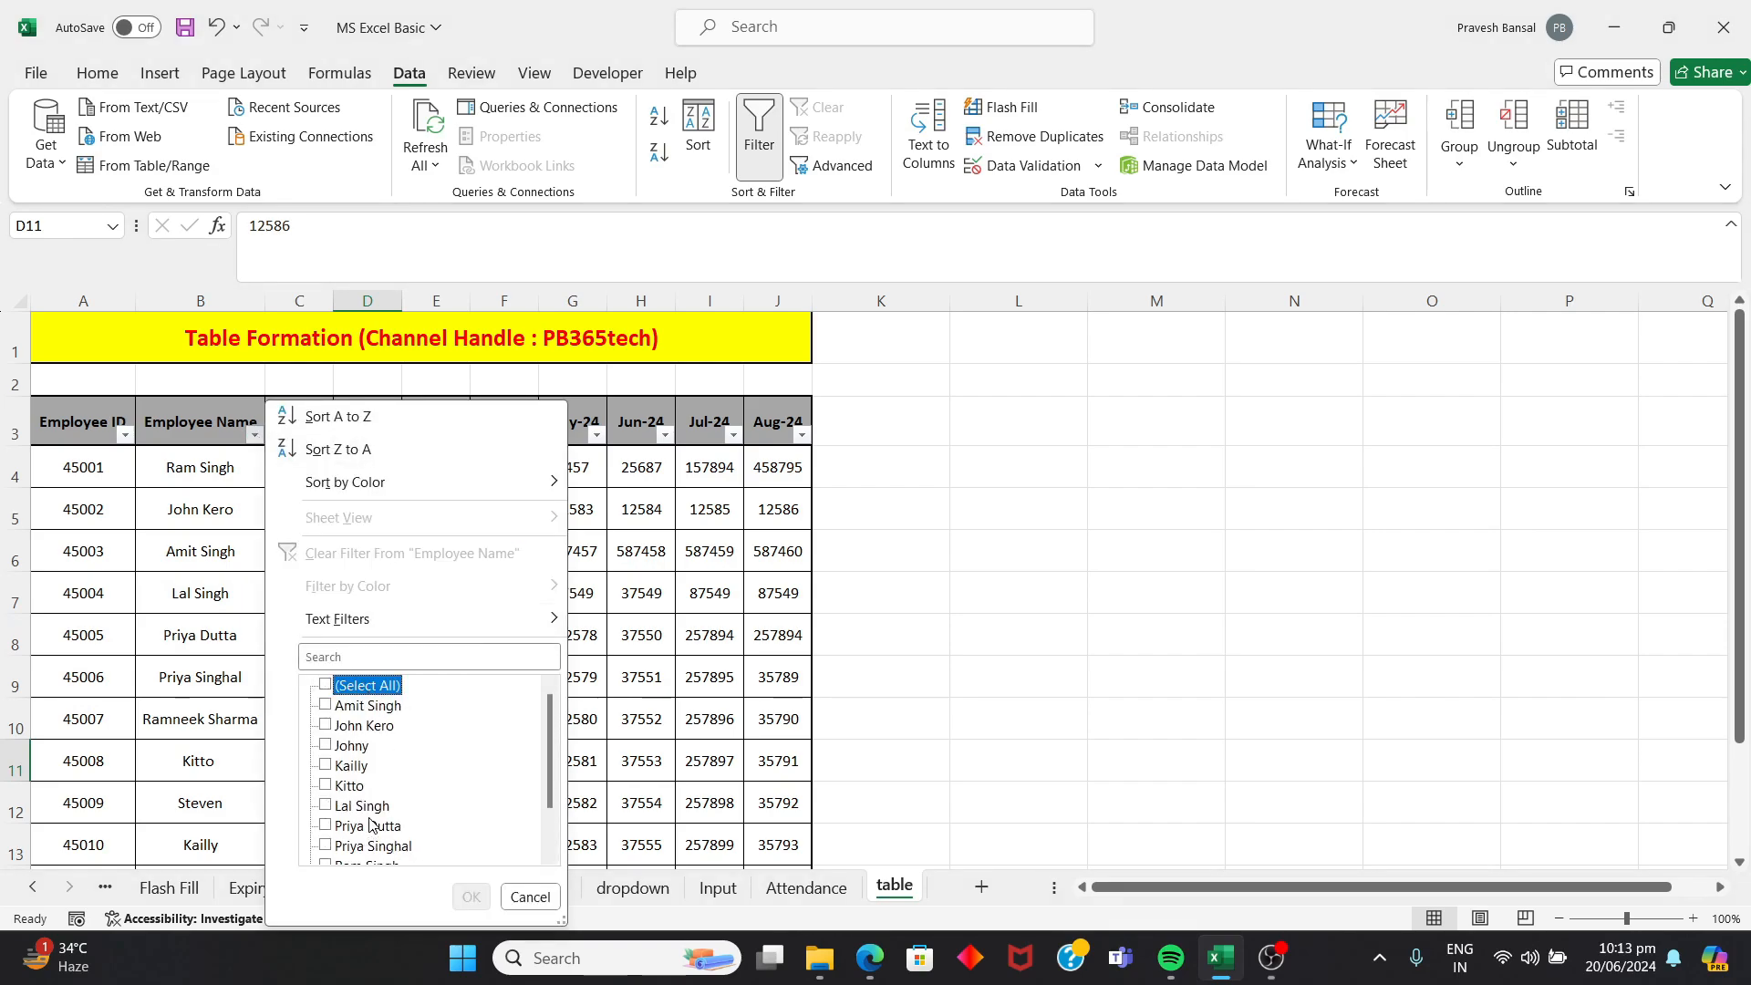
click(363, 806)
click(471, 897)
click(469, 745)
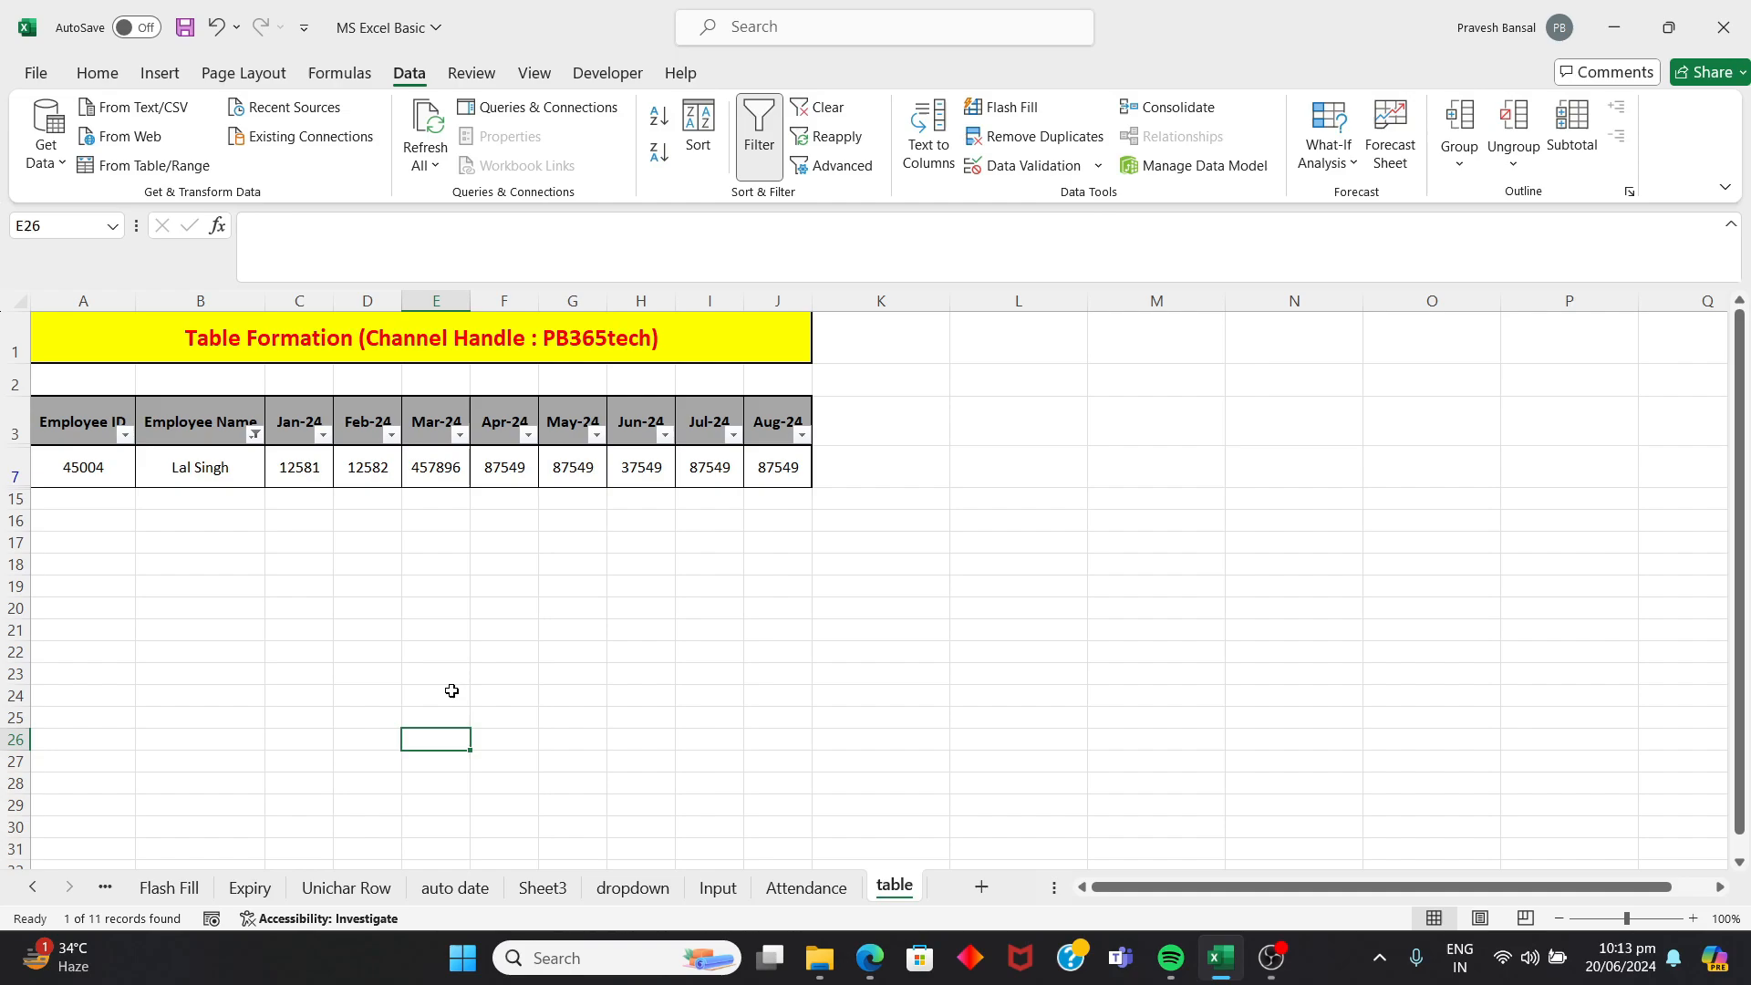
click(559, 593)
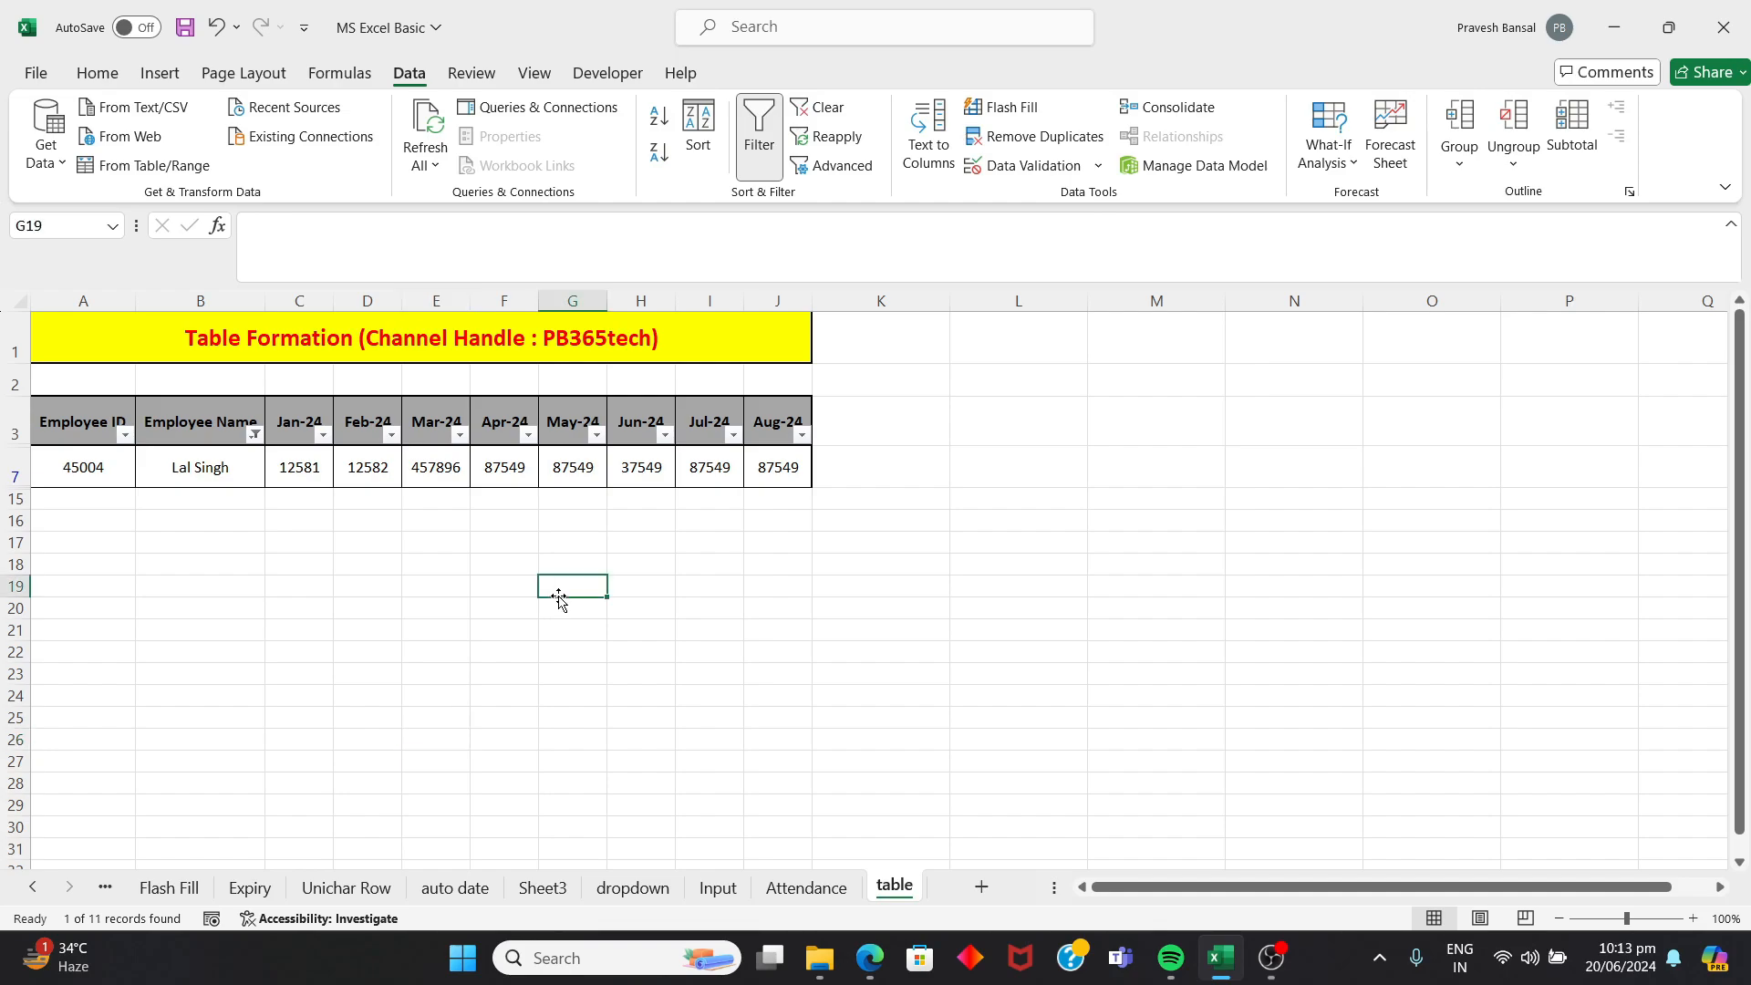
- Reselect all names in the Employee Name filter to bring back the full list
click(256, 435)
click(386, 687)
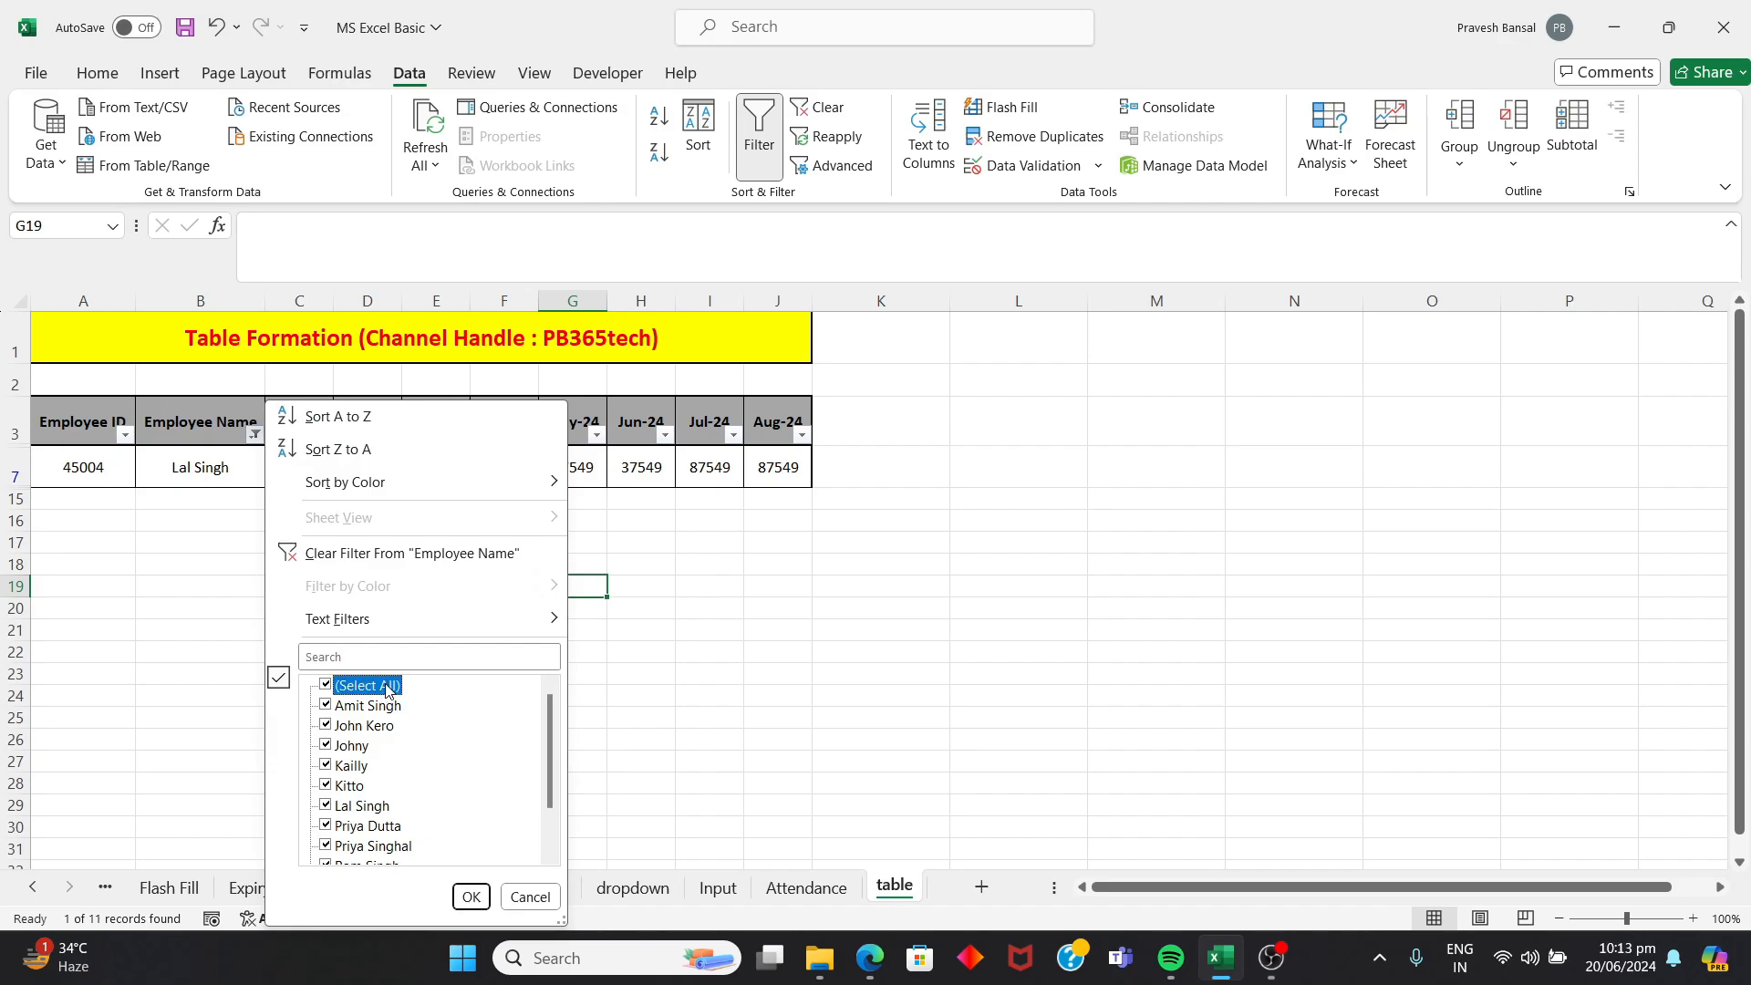
click(471, 896)
click(644, 619)
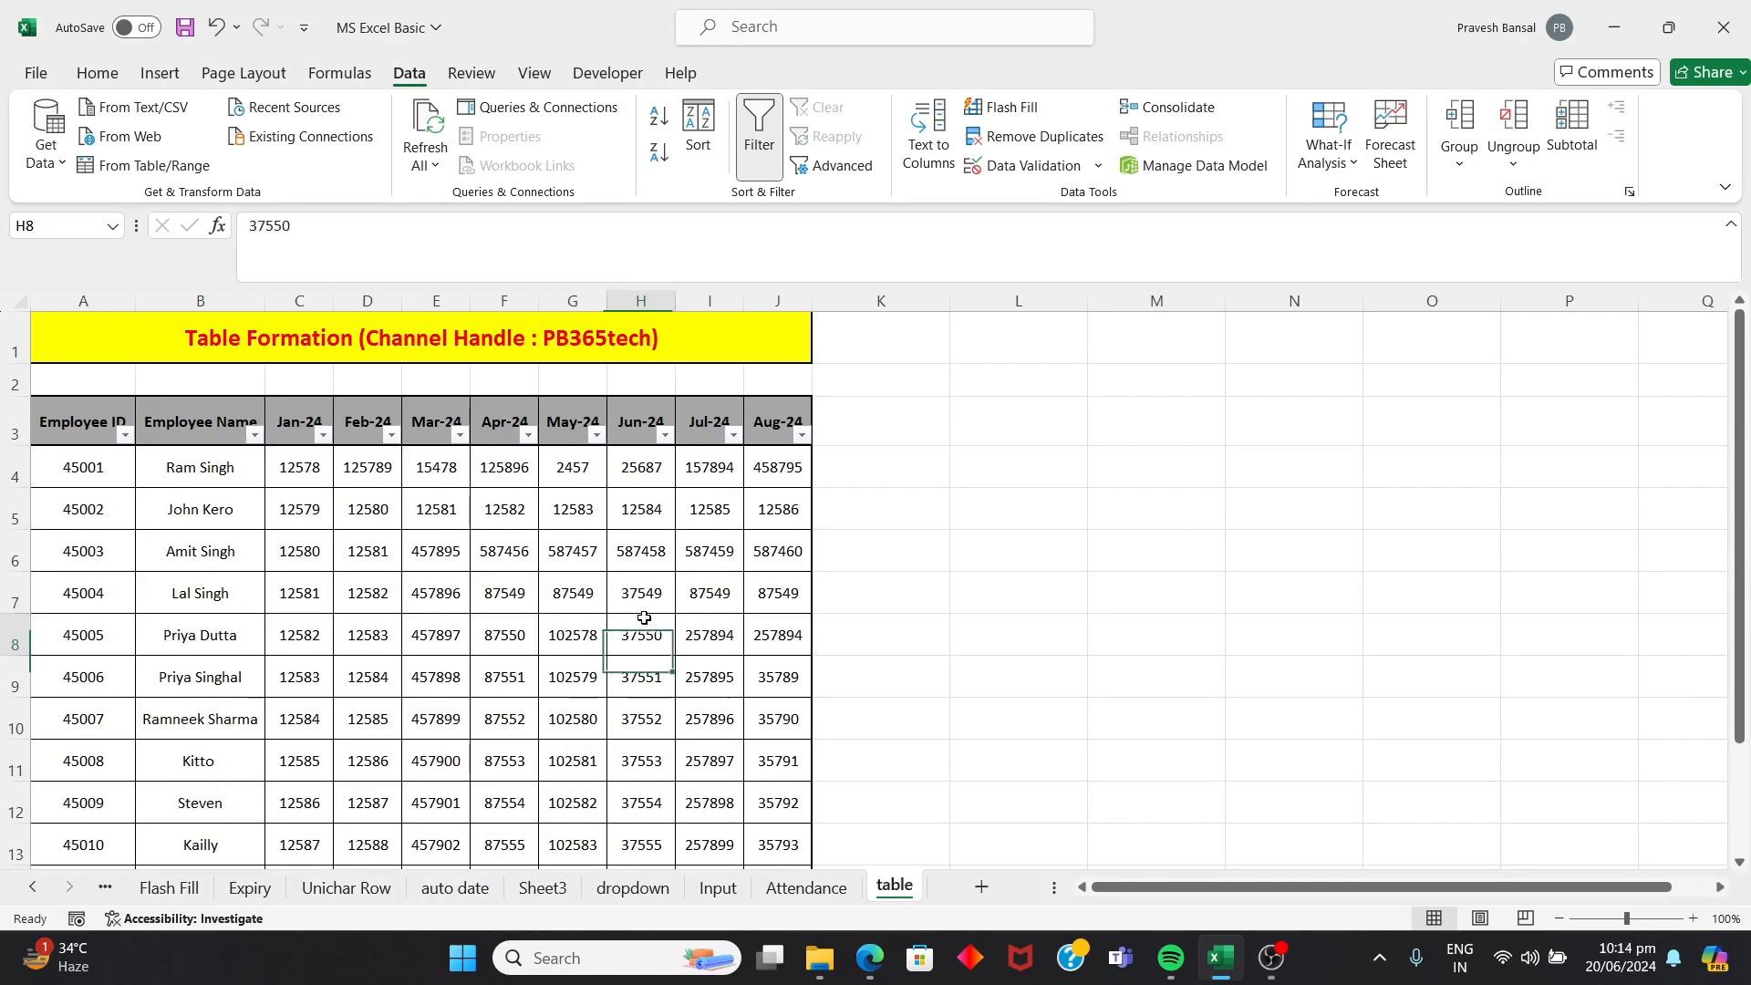
- Undo the filtering and the grey header fill, returning to the plain bordered employee table
click(219, 30)
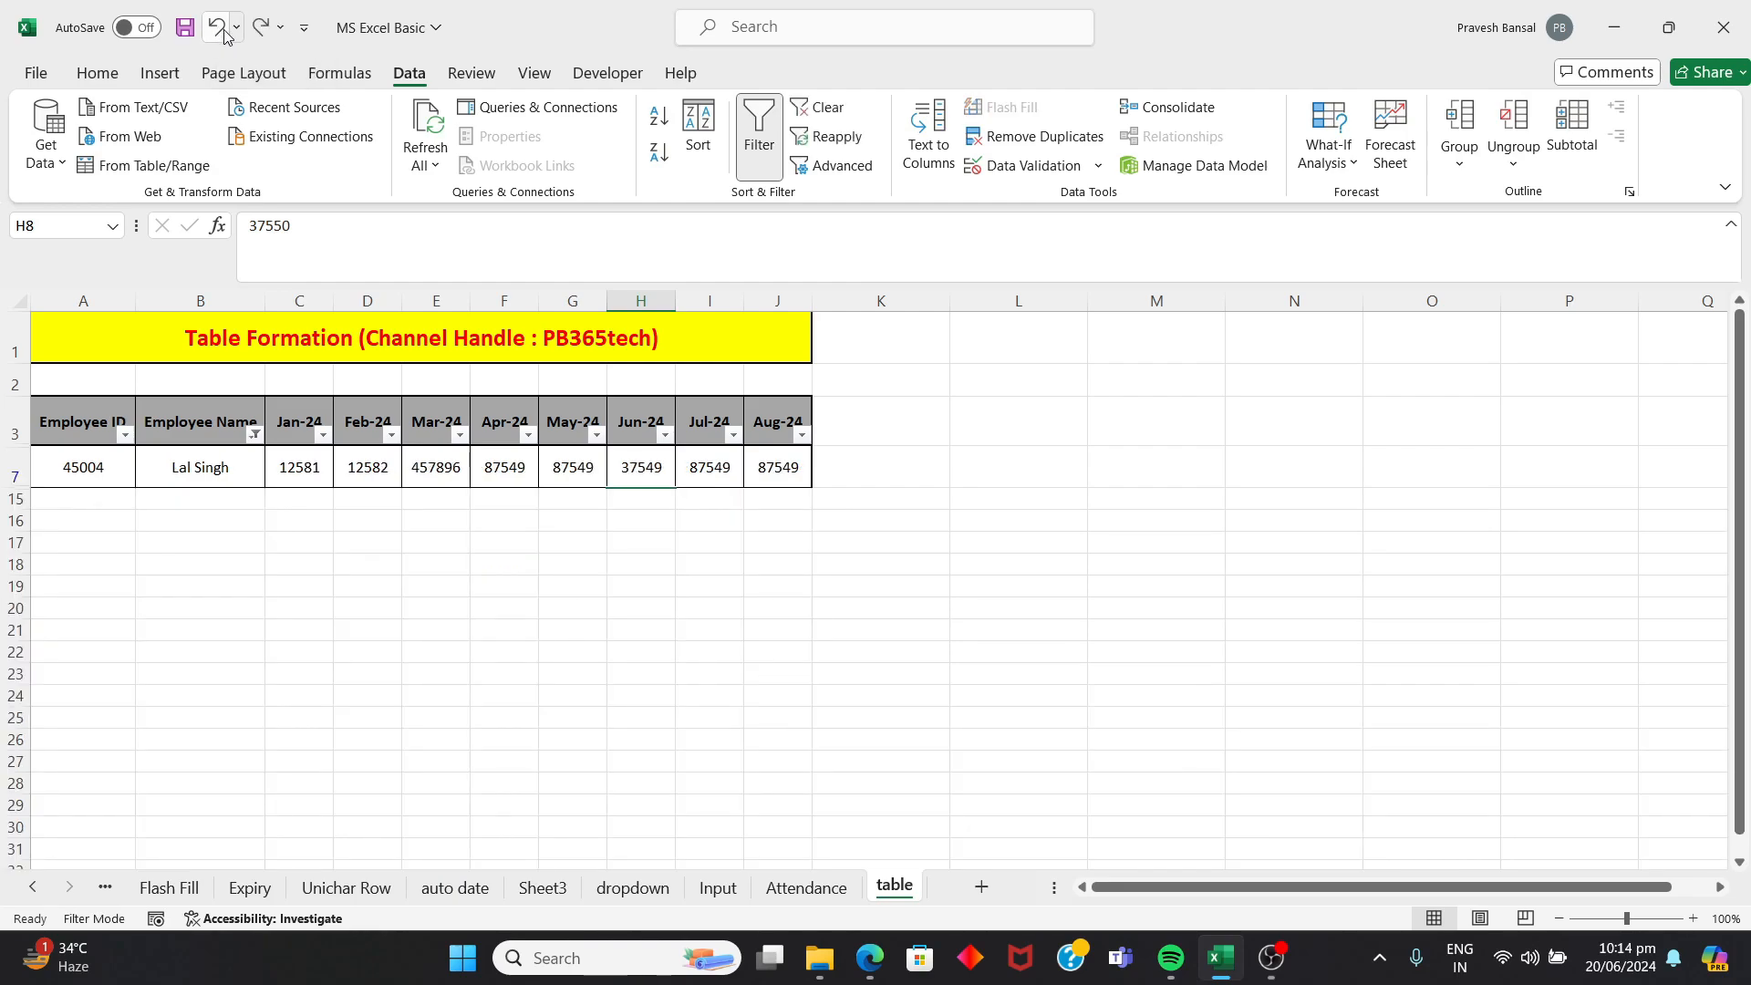
click(224, 33)
click(224, 33)
click(479, 556)
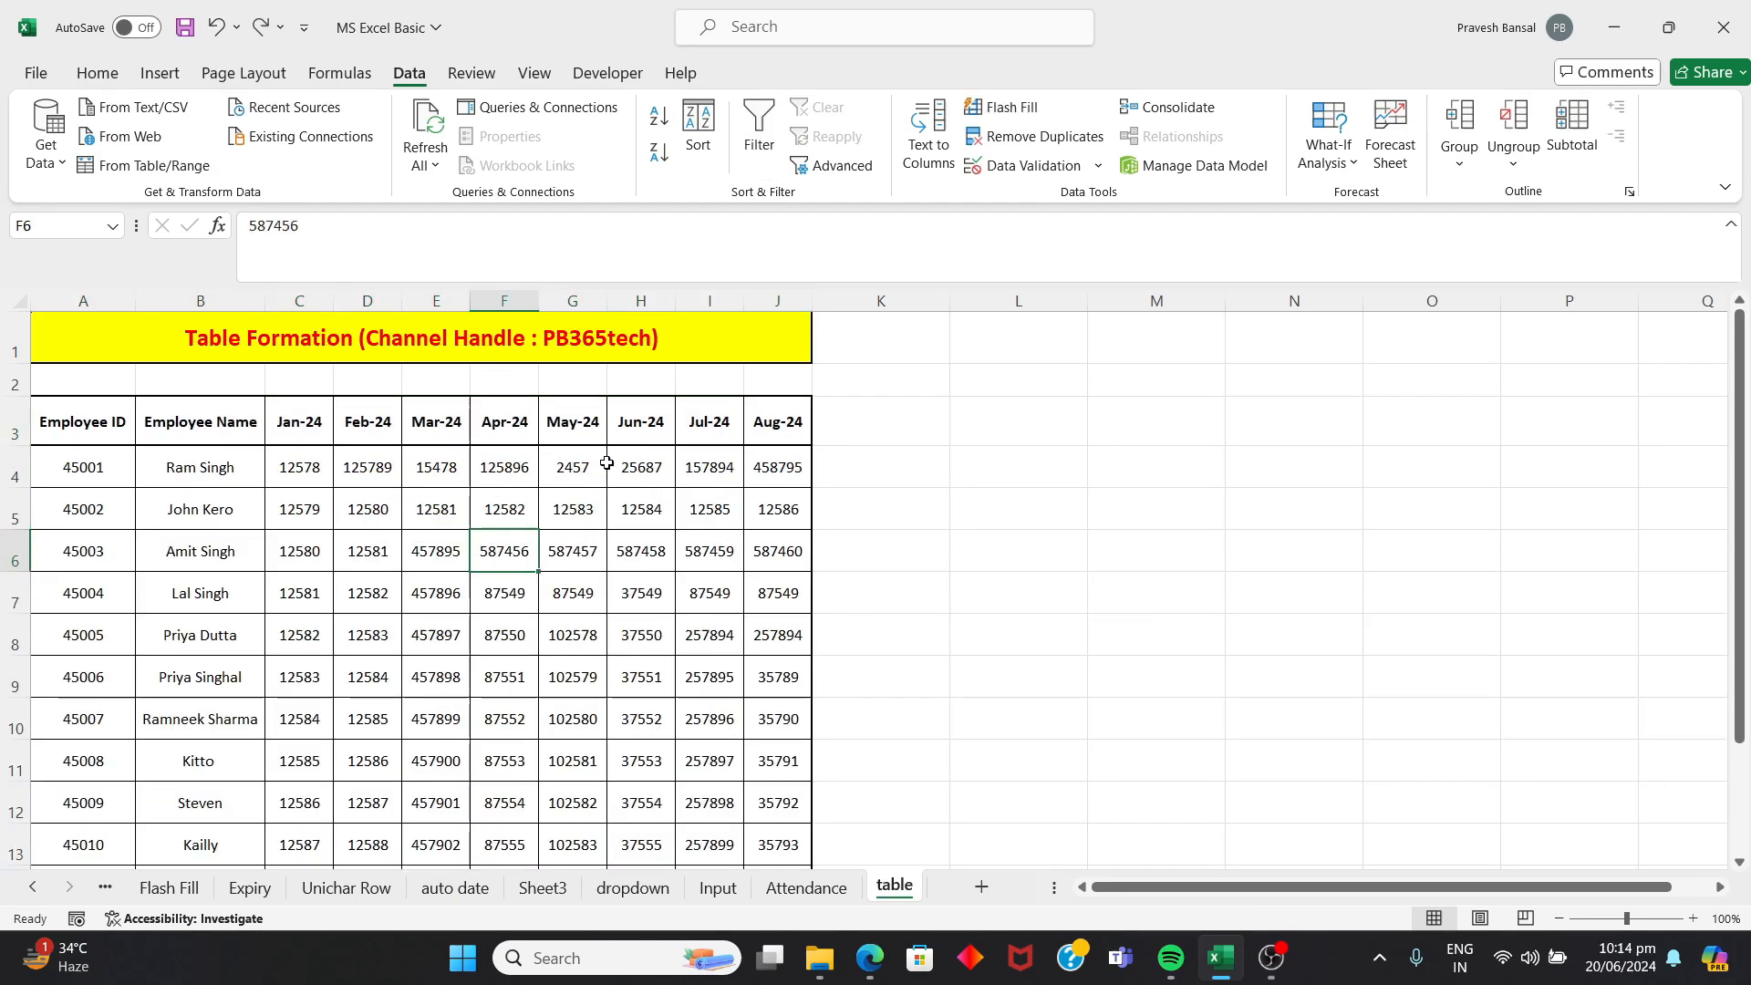
scroll(606, 462, down, 2)
scroll(606, 462, up, 2)
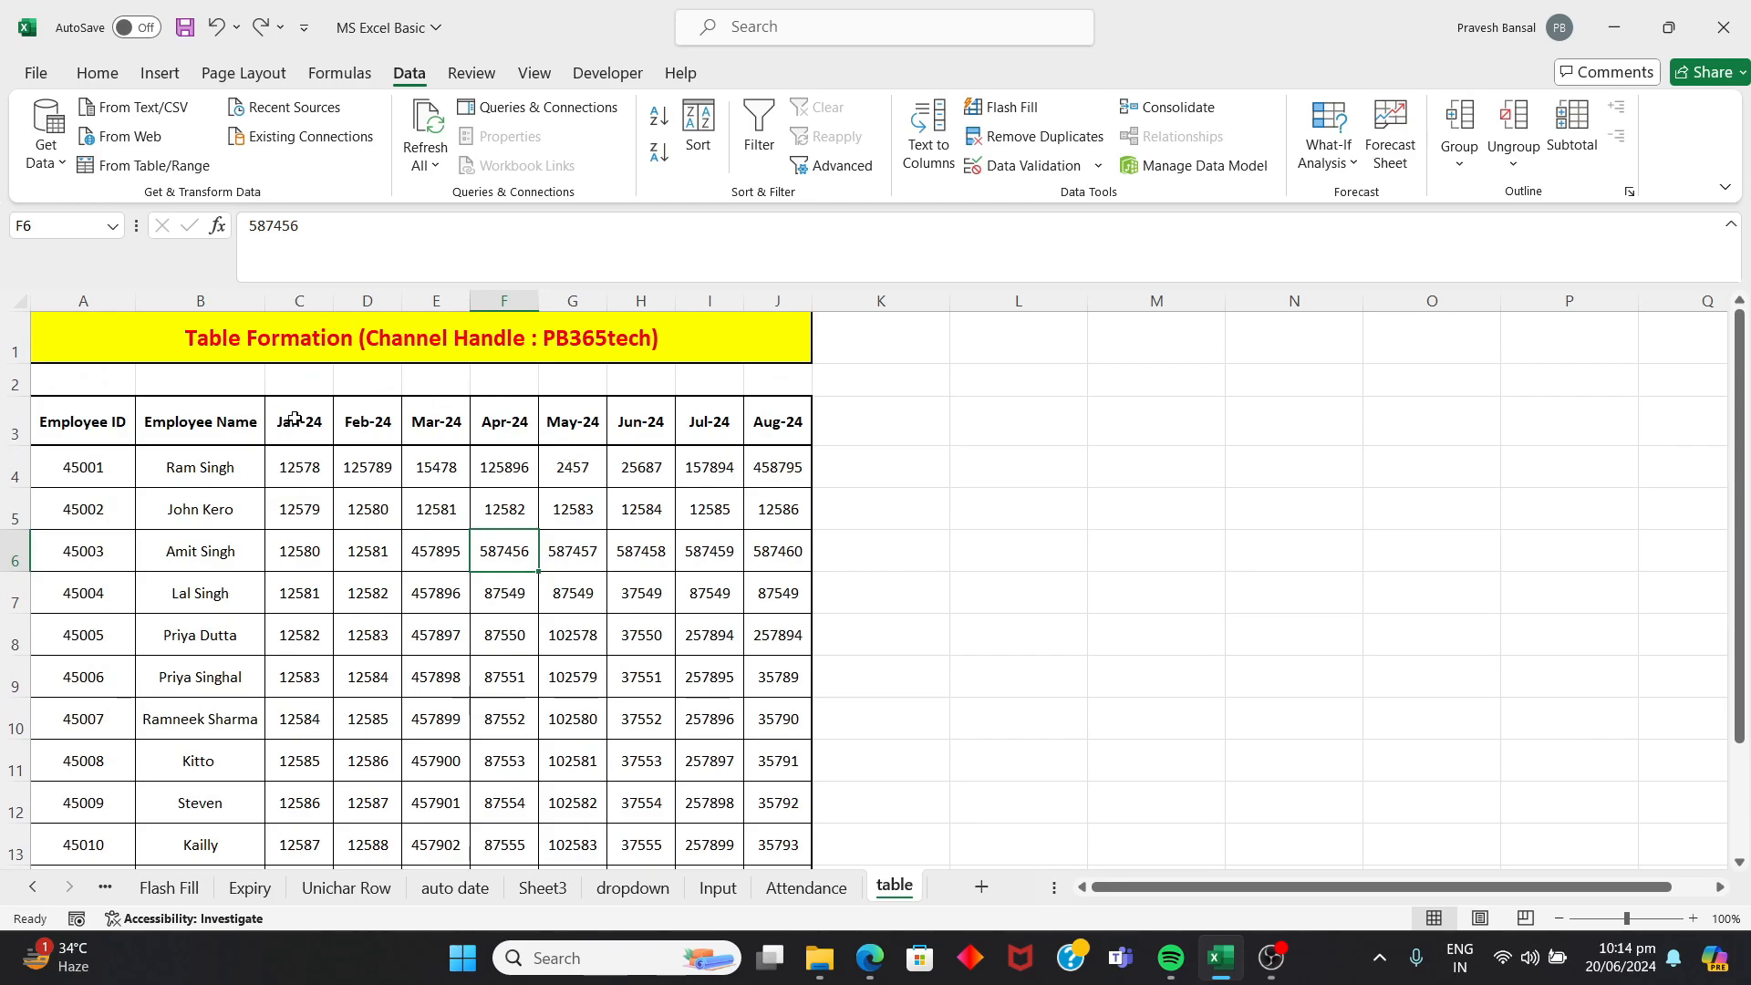
- Convert the employee data range A3:J14 into a table, keeping its first row as headers
drag(55, 422, 775, 801)
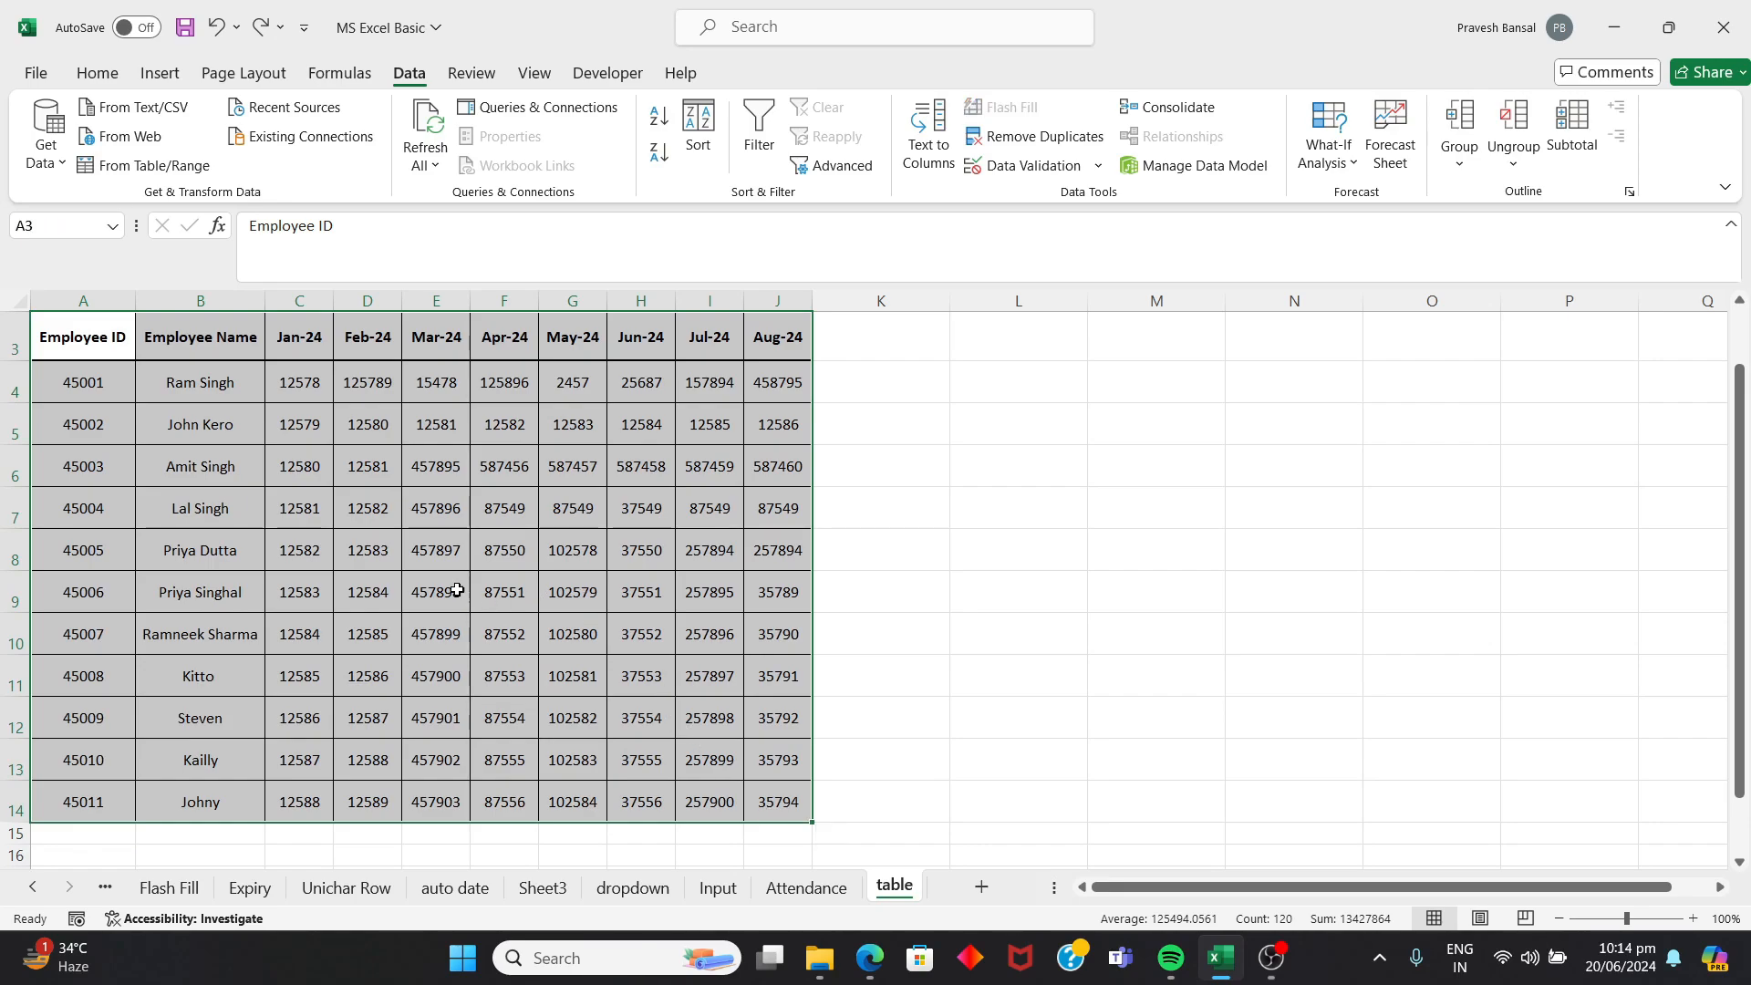
scroll(515, 543, up, 1)
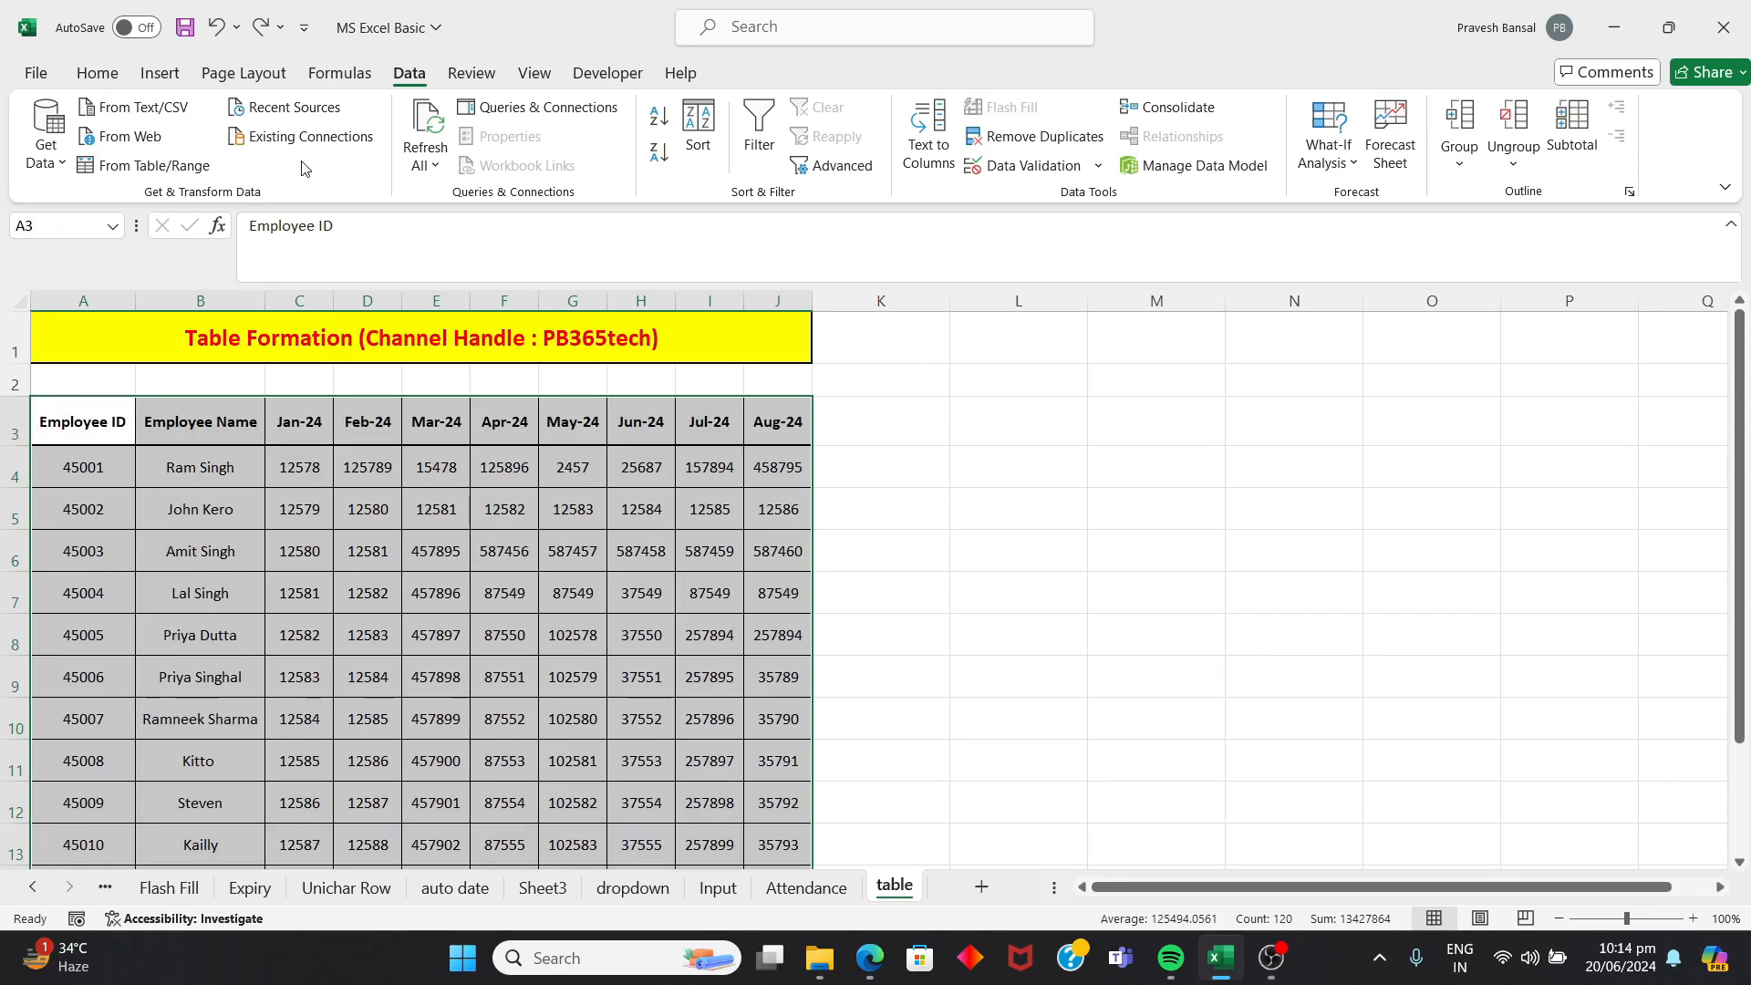
click(166, 77)
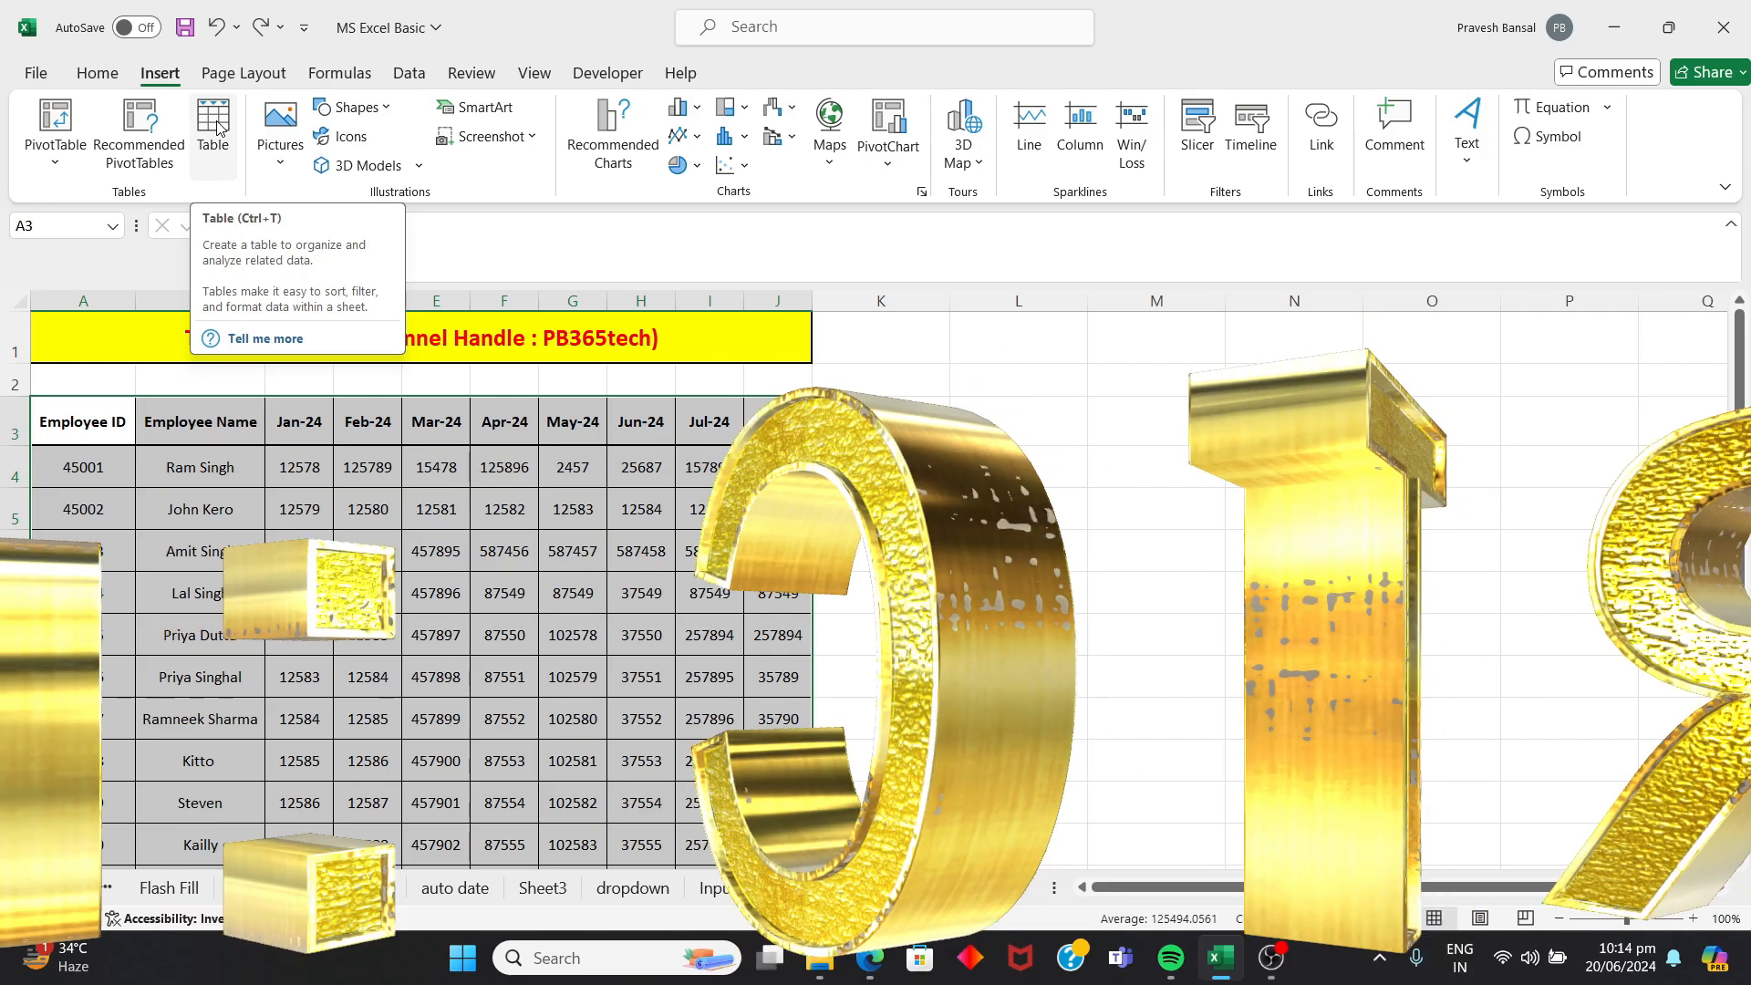
key(ctrl+t)
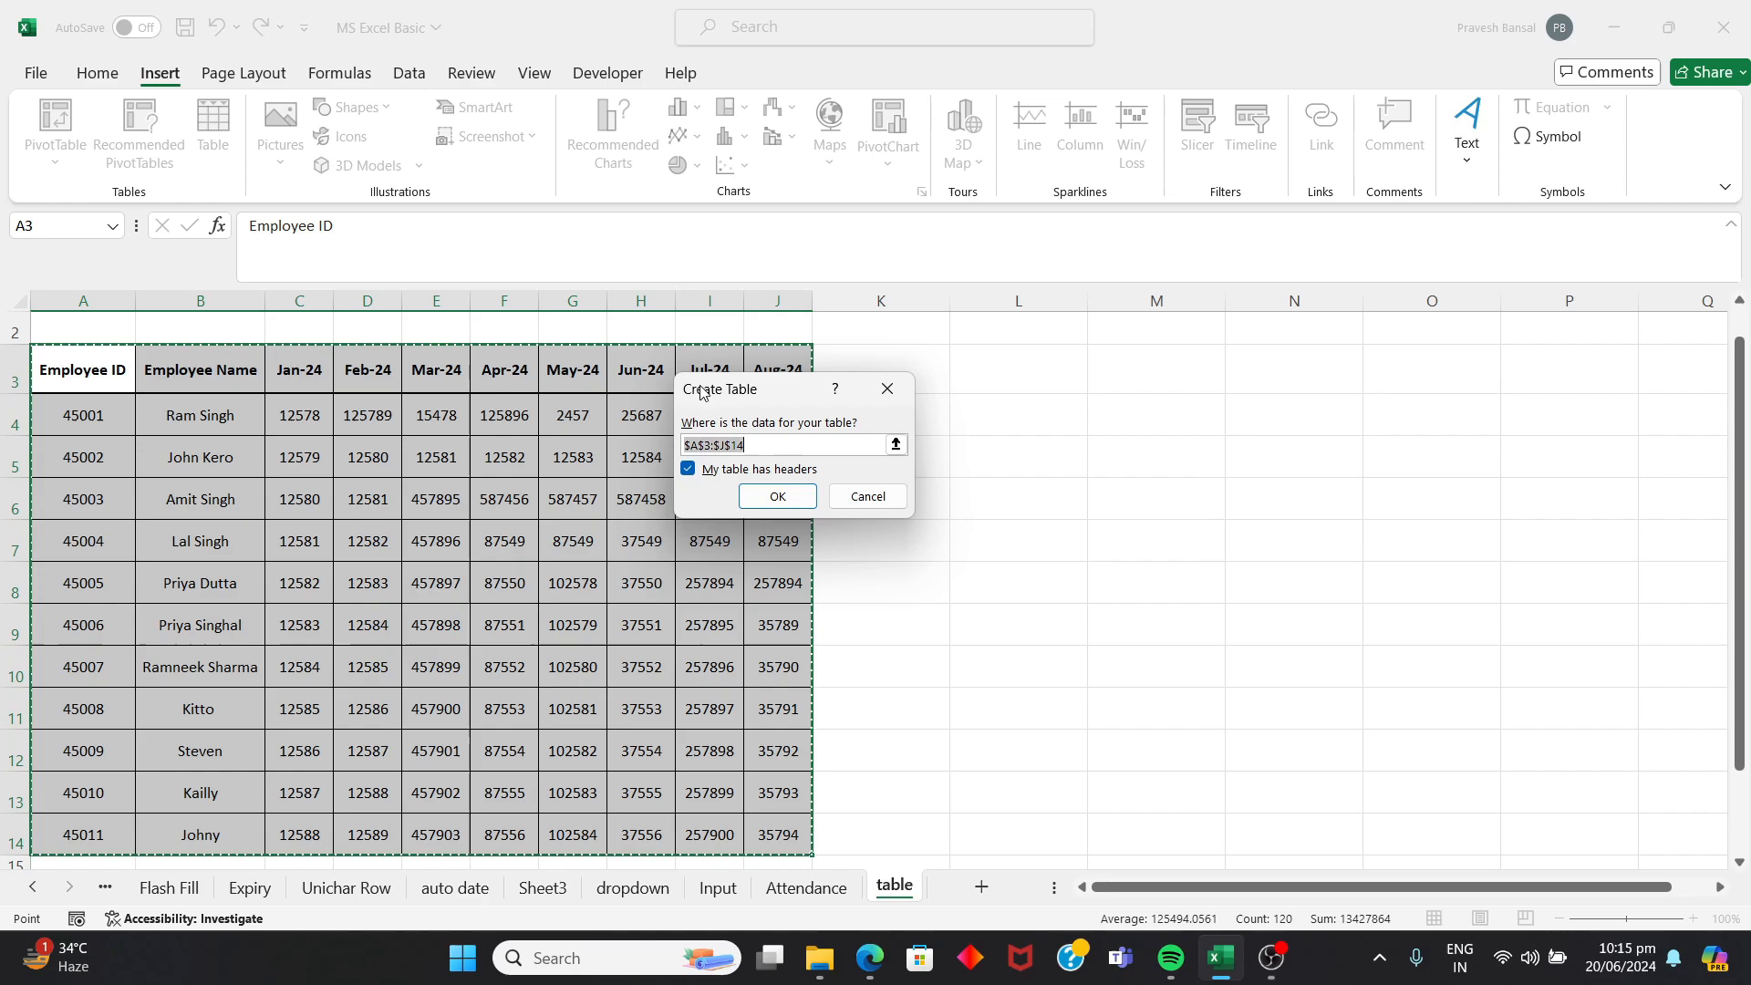
click(689, 470)
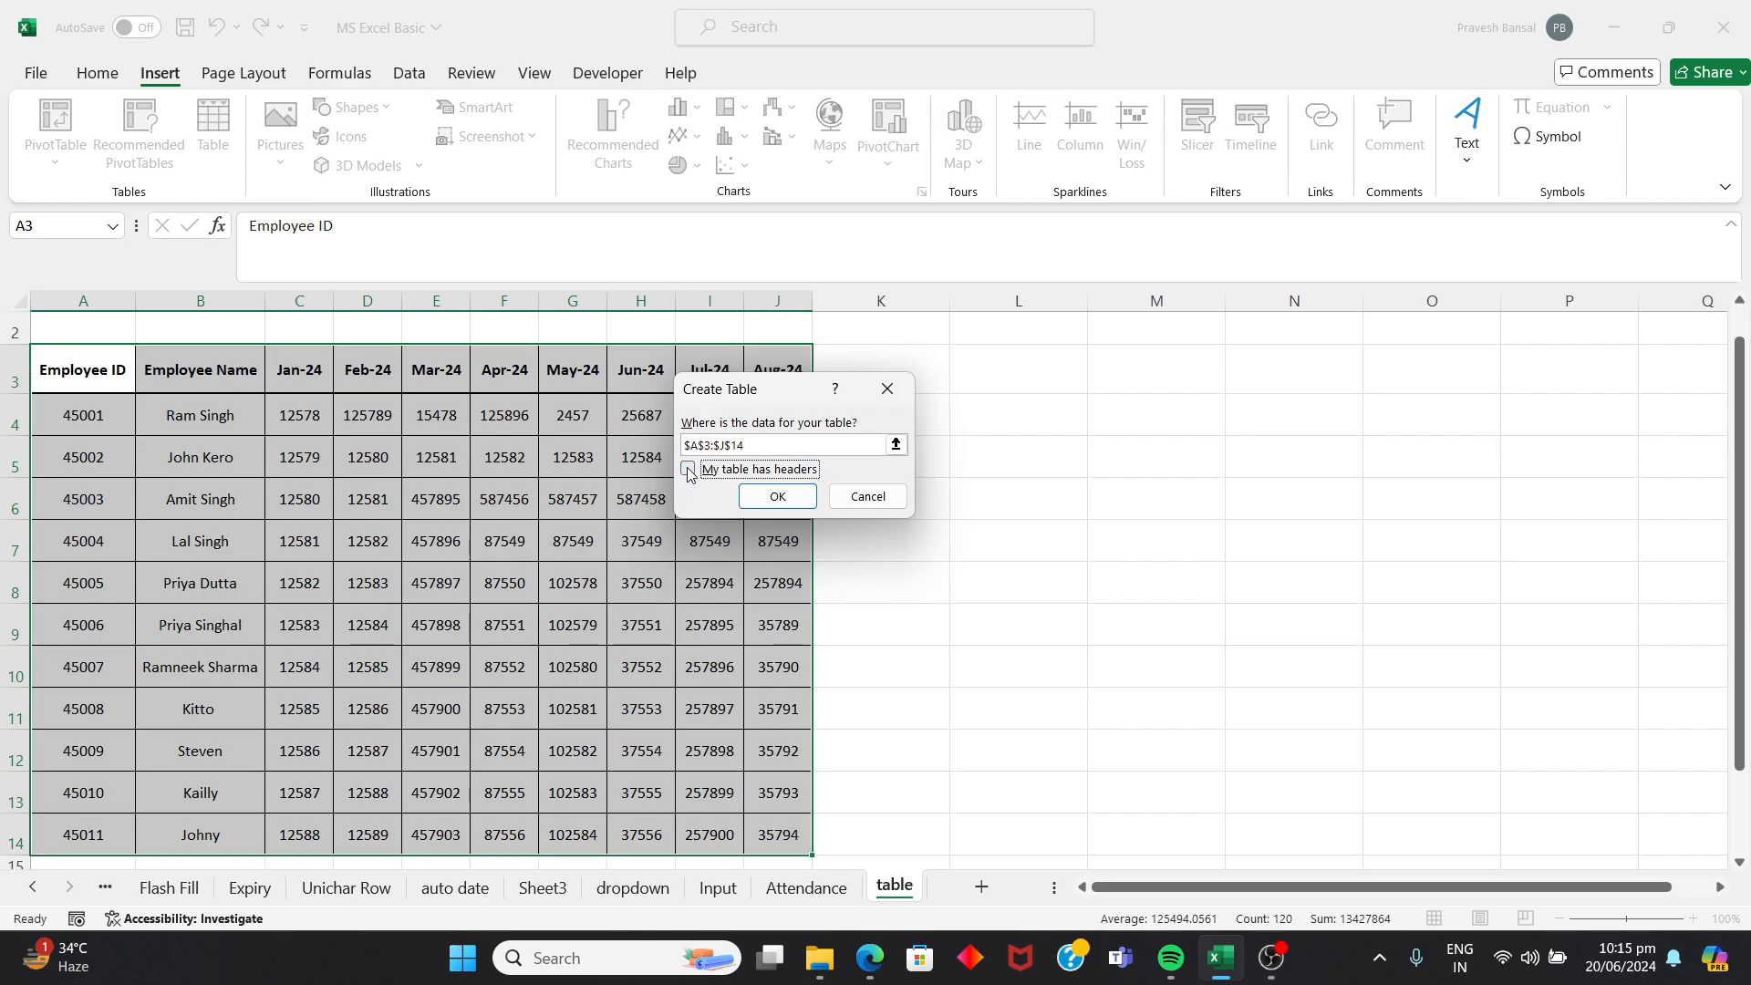
click(689, 470)
click(777, 496)
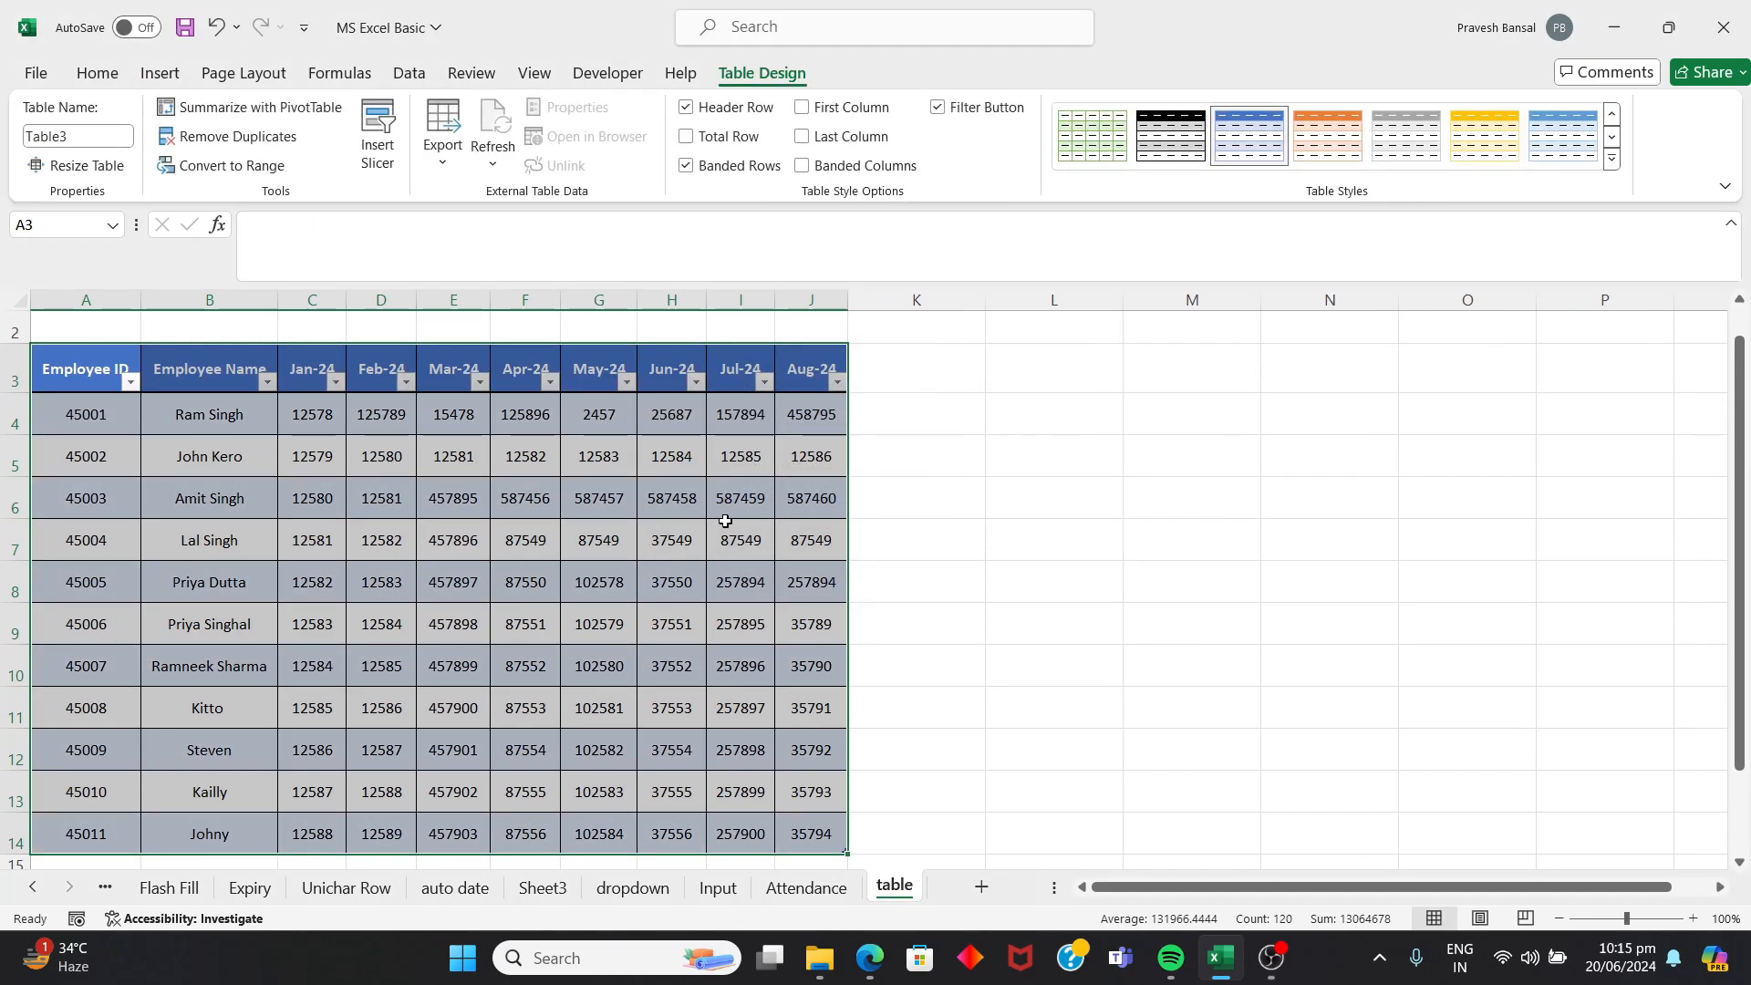
- Try a gold medium table style, followed by the dark orange style with a black header
scroll(126, 438, up, 1)
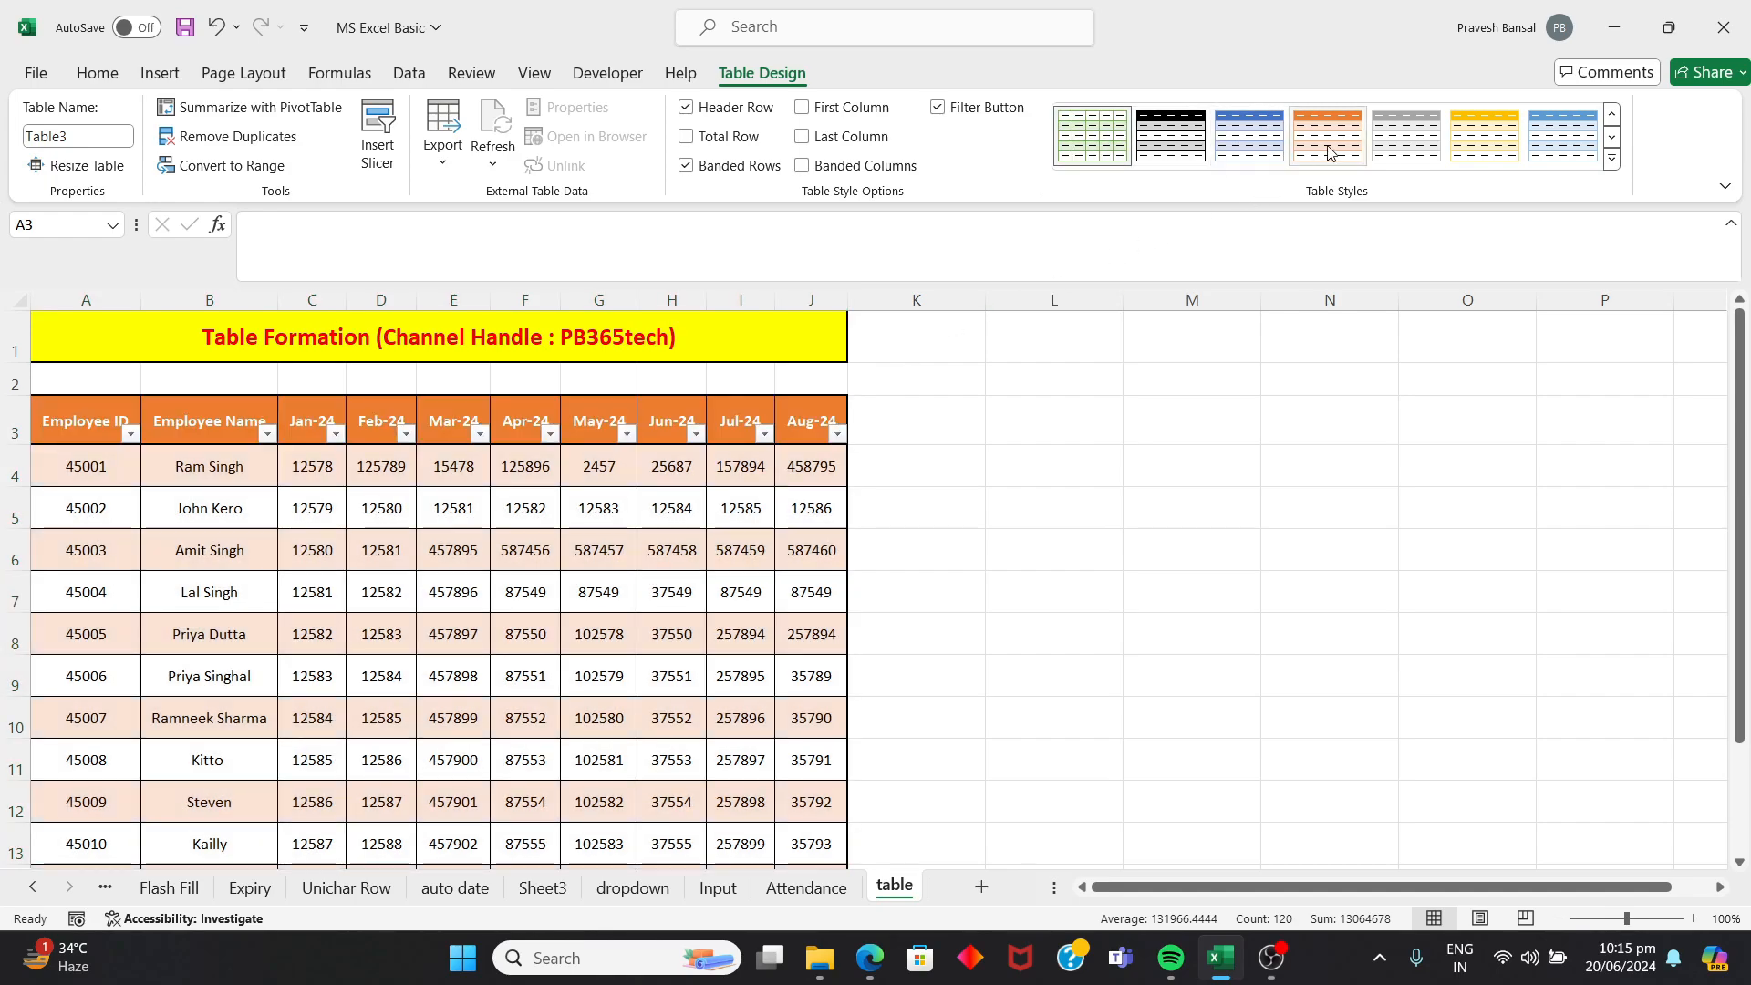
click(1516, 144)
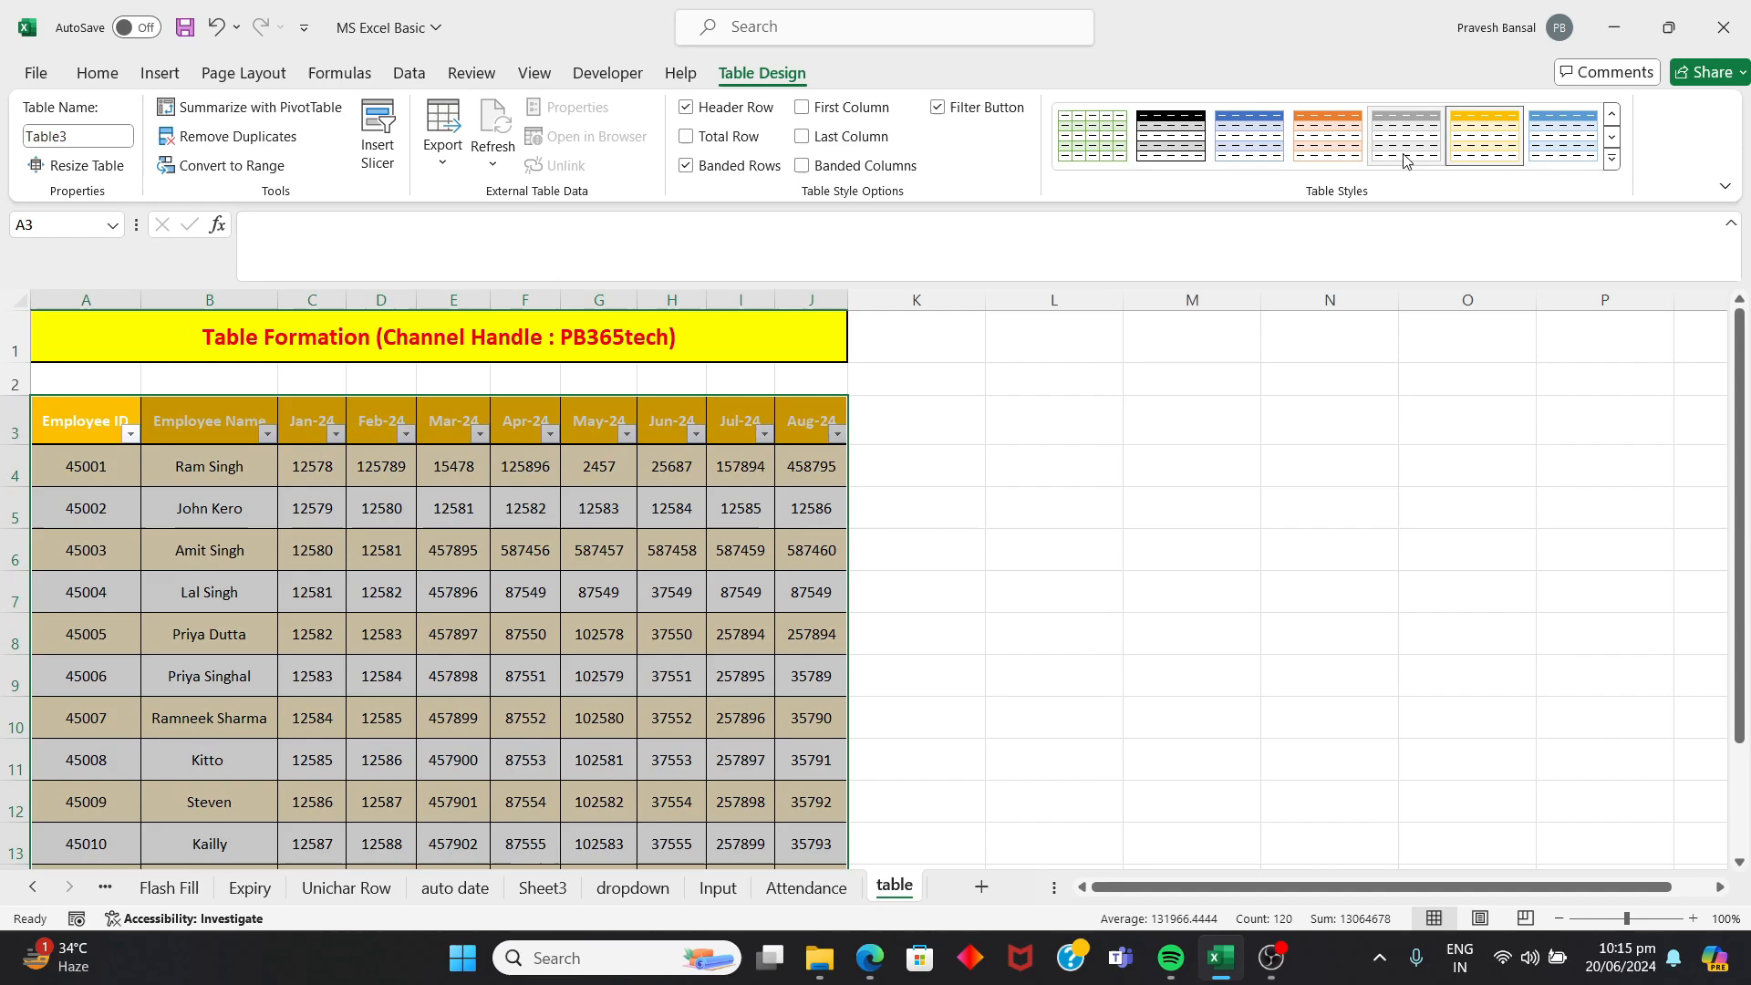
click(1612, 159)
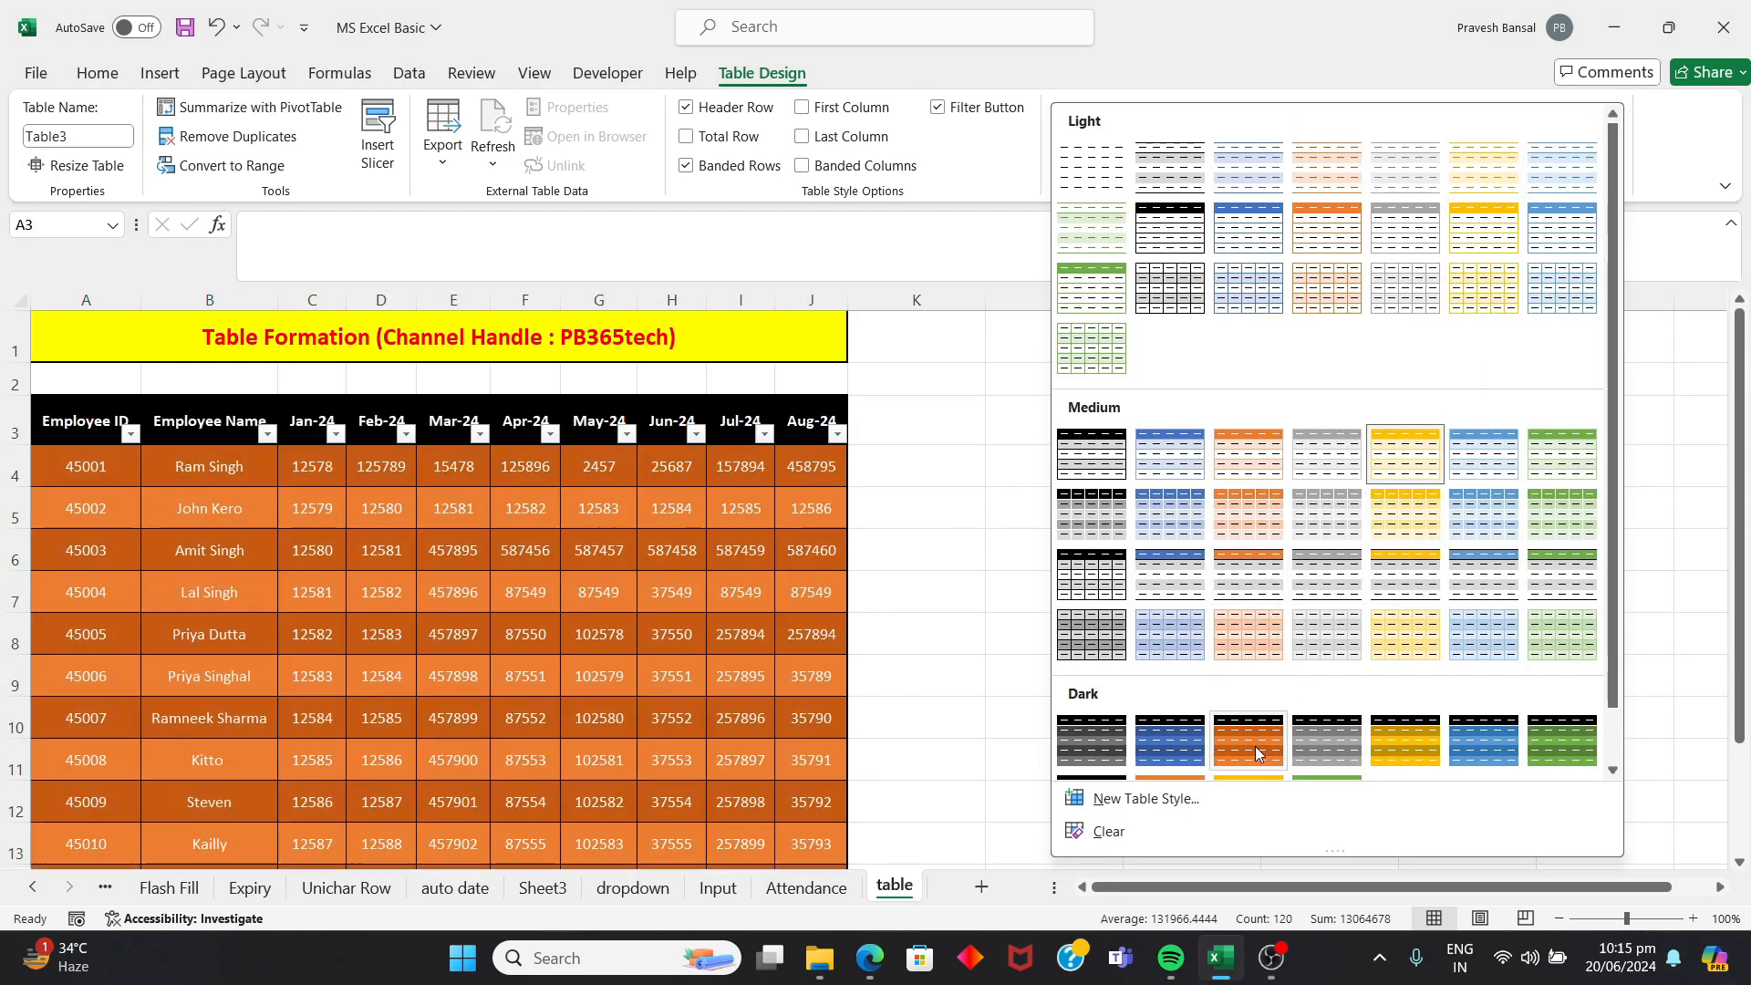
click(1255, 744)
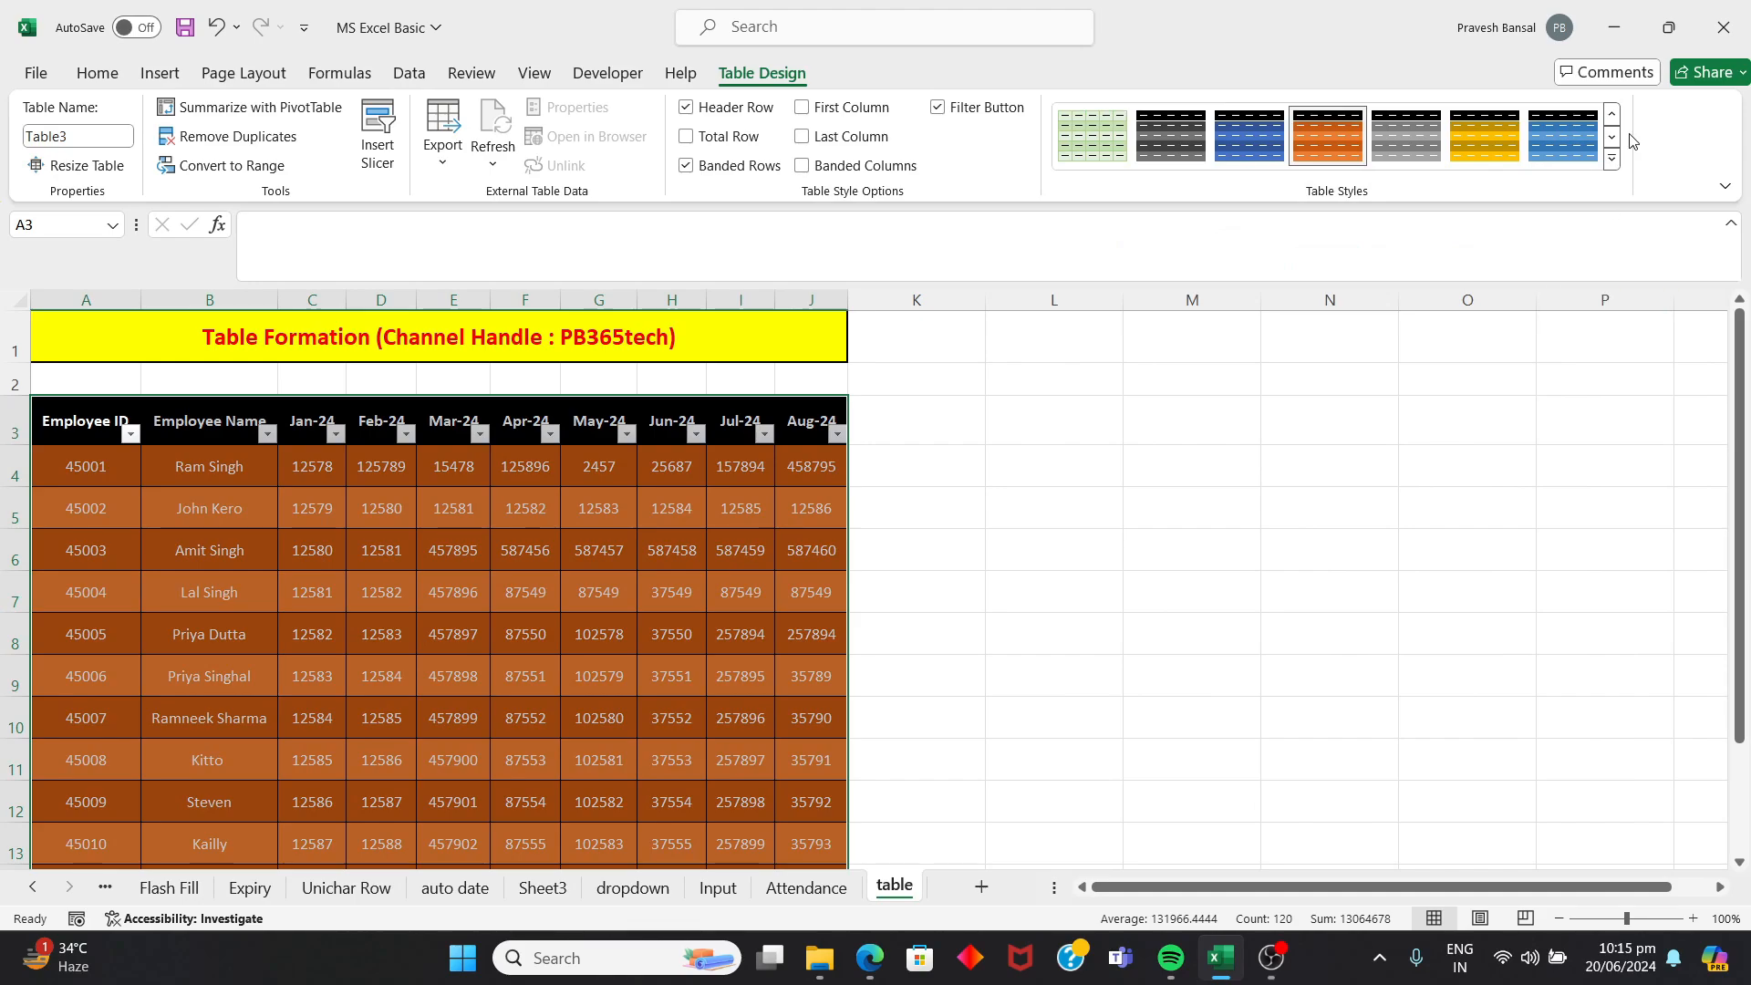
- Apply the dark table style with a green header and light blue banded rows to the employee table
click(1612, 161)
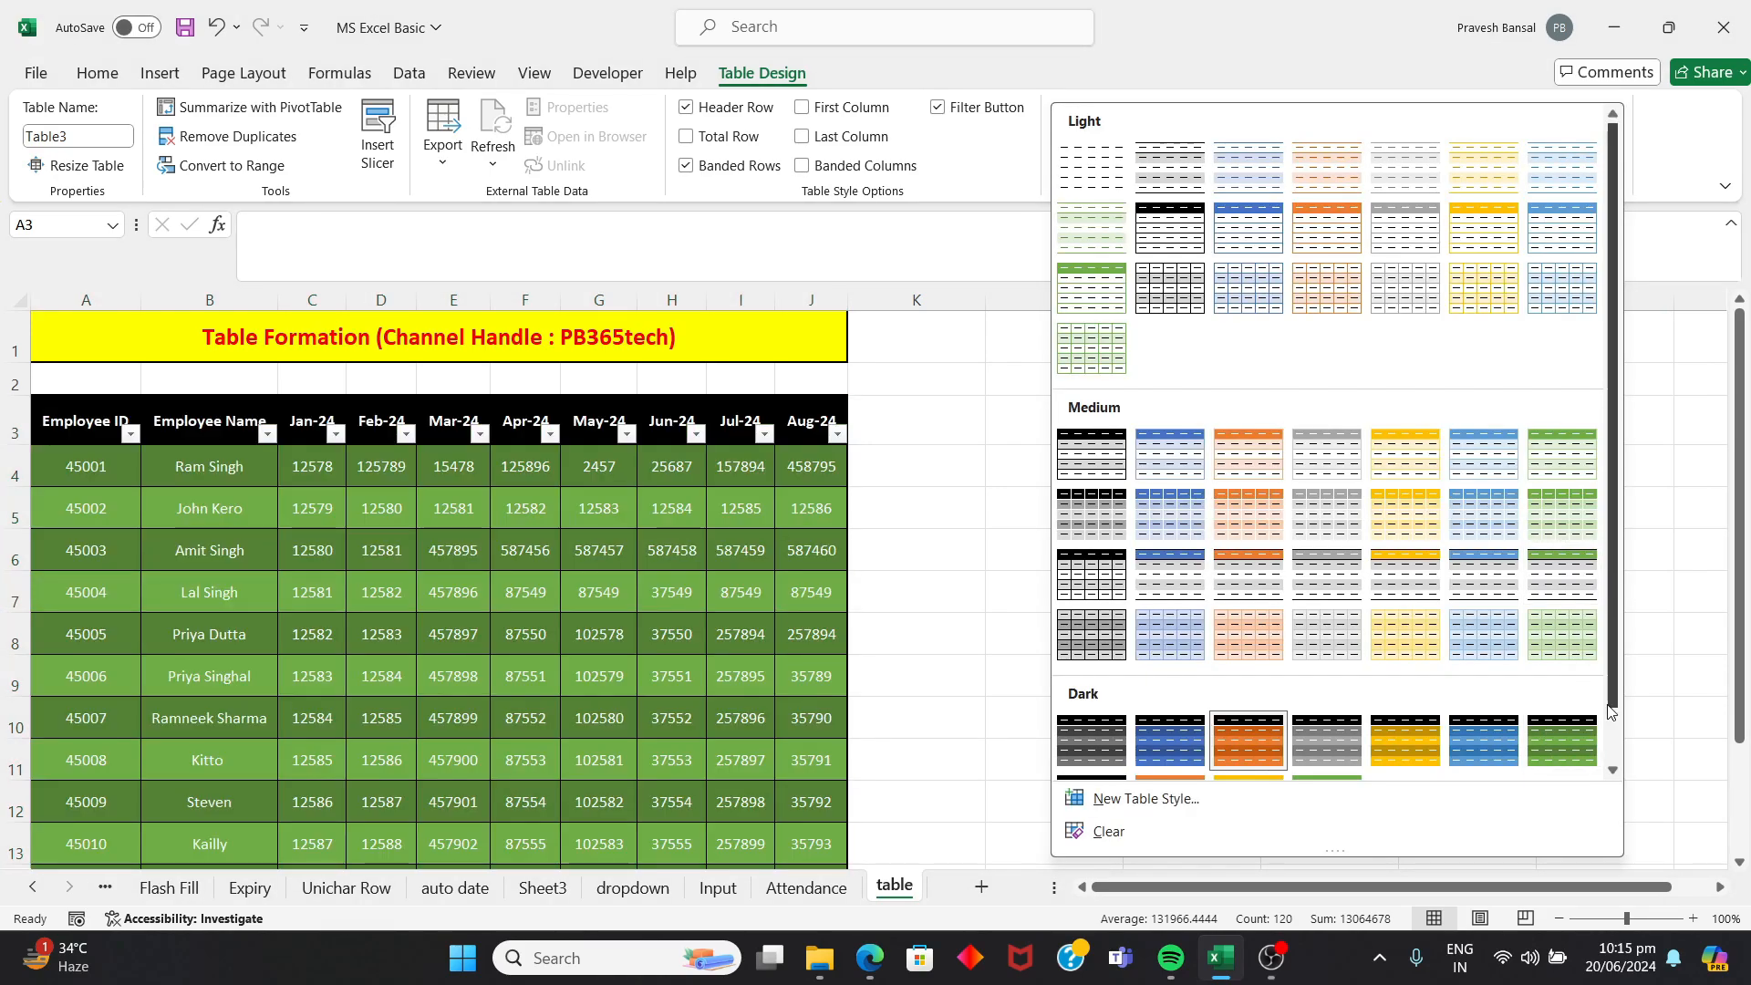
drag(1610, 684, 1618, 746)
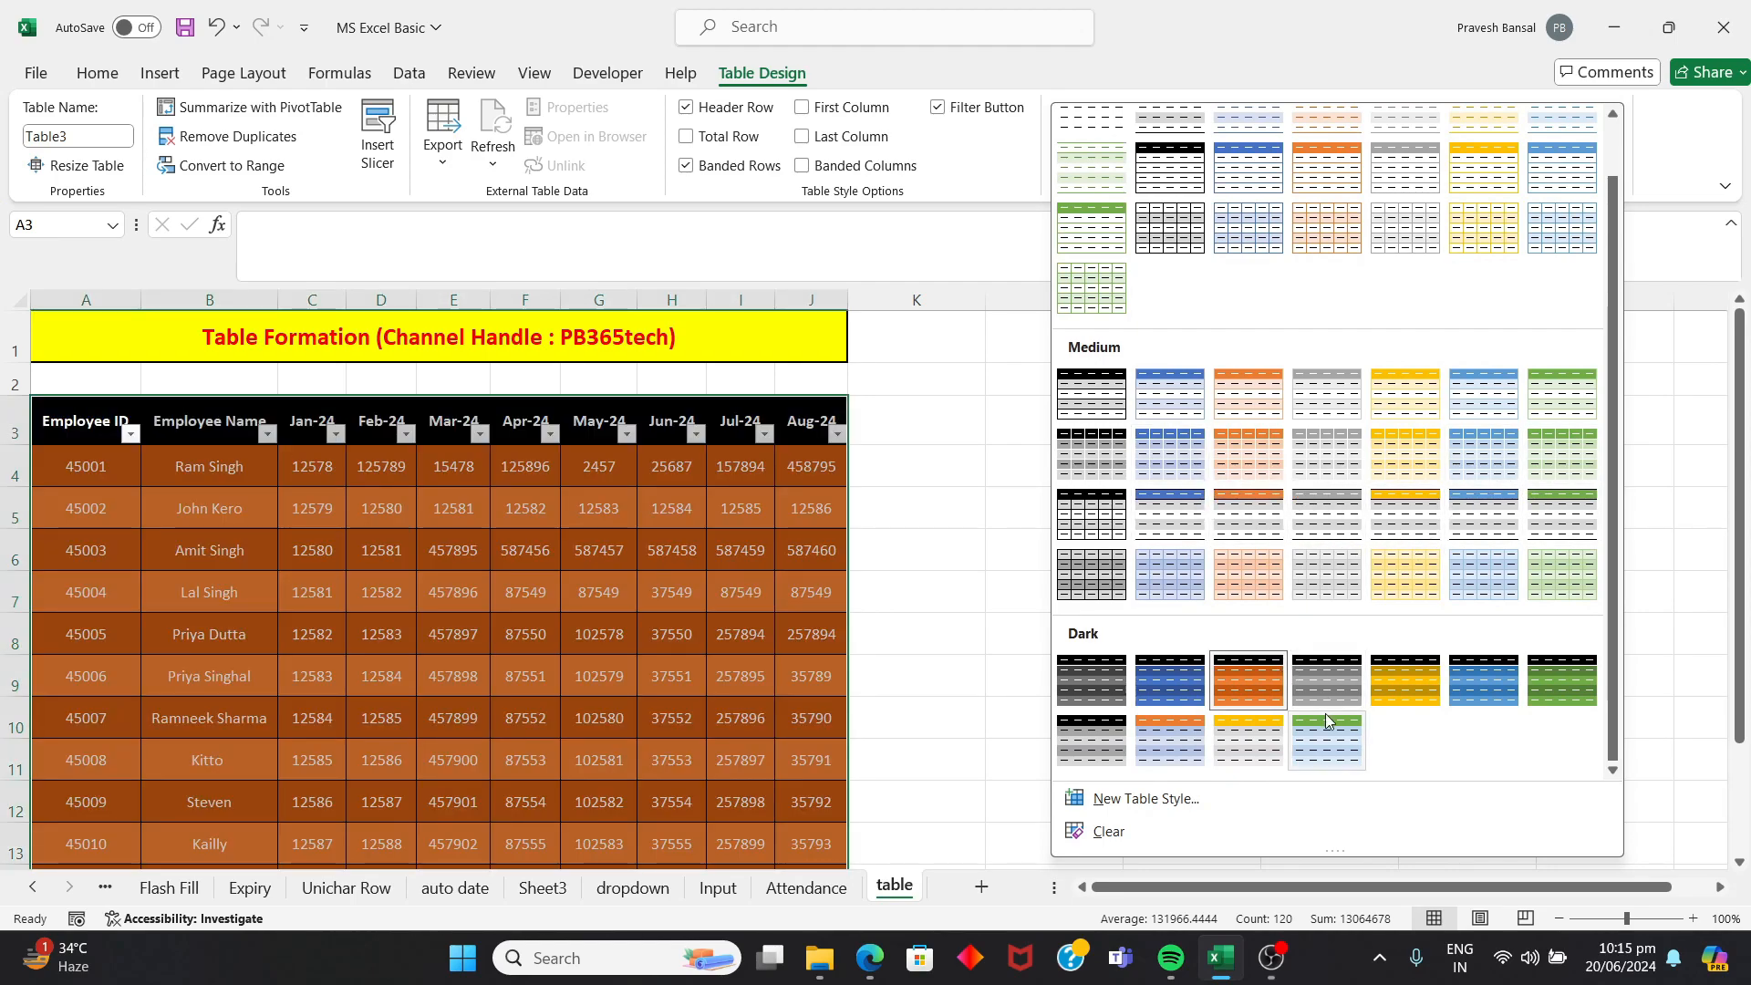
click(1326, 721)
click(1190, 632)
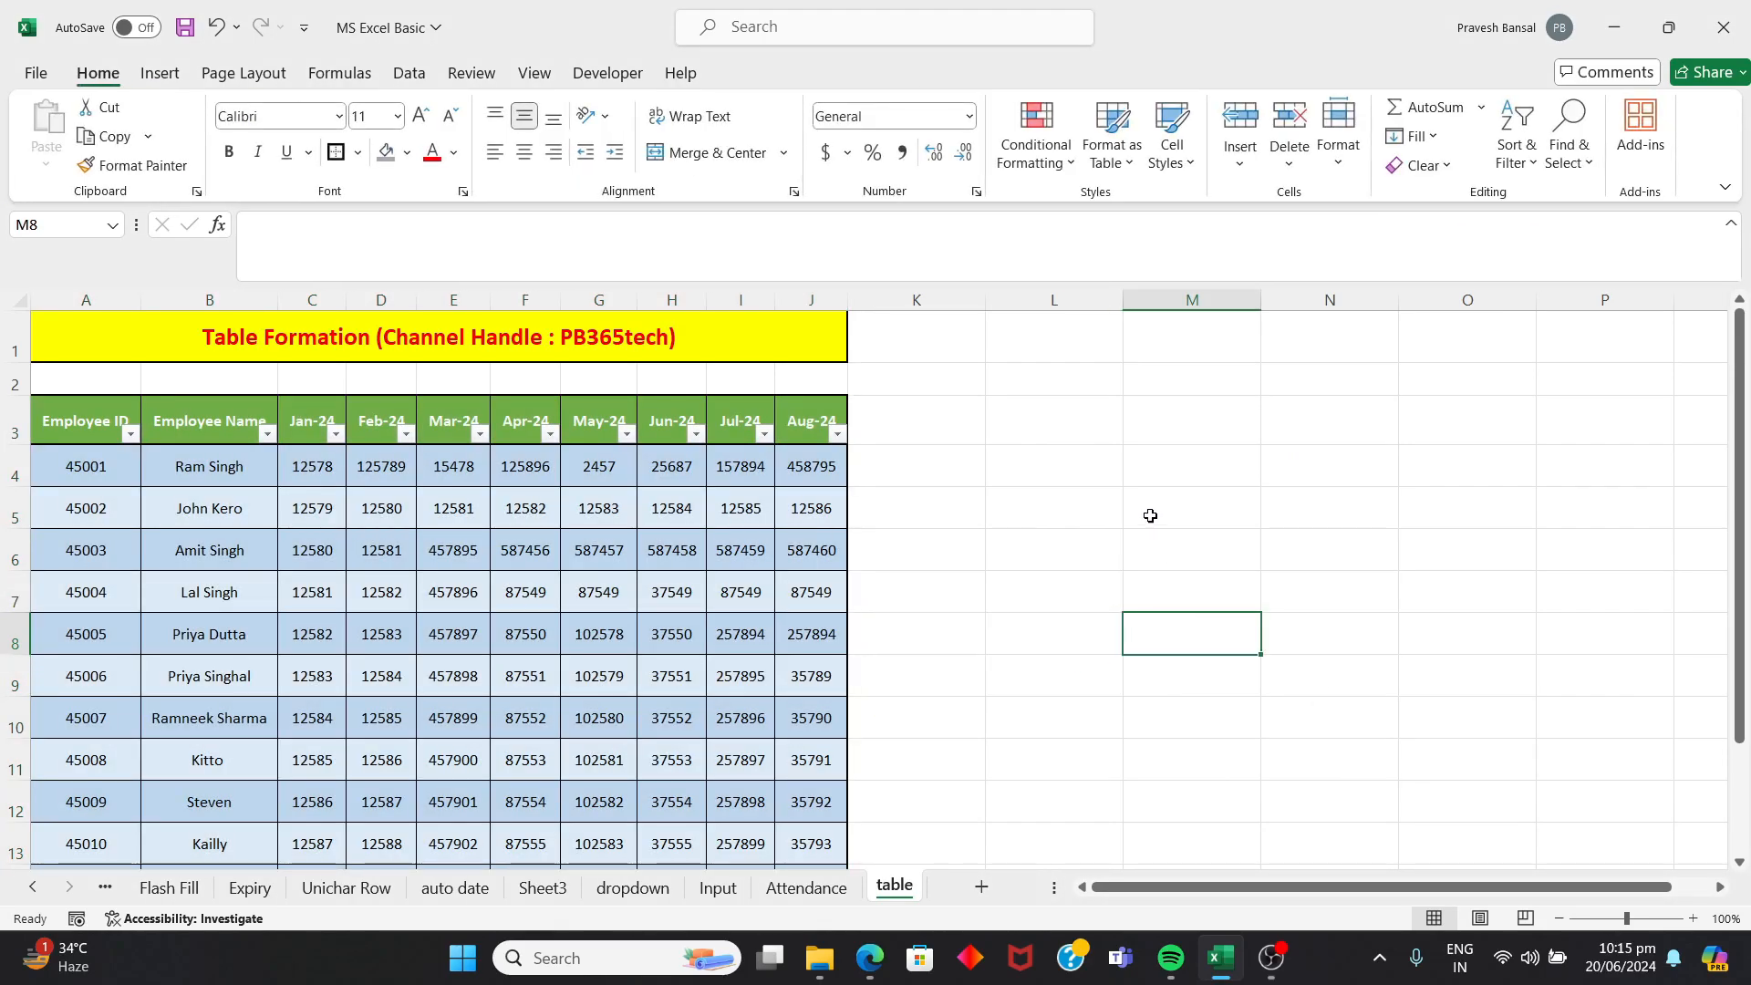
click(682, 591)
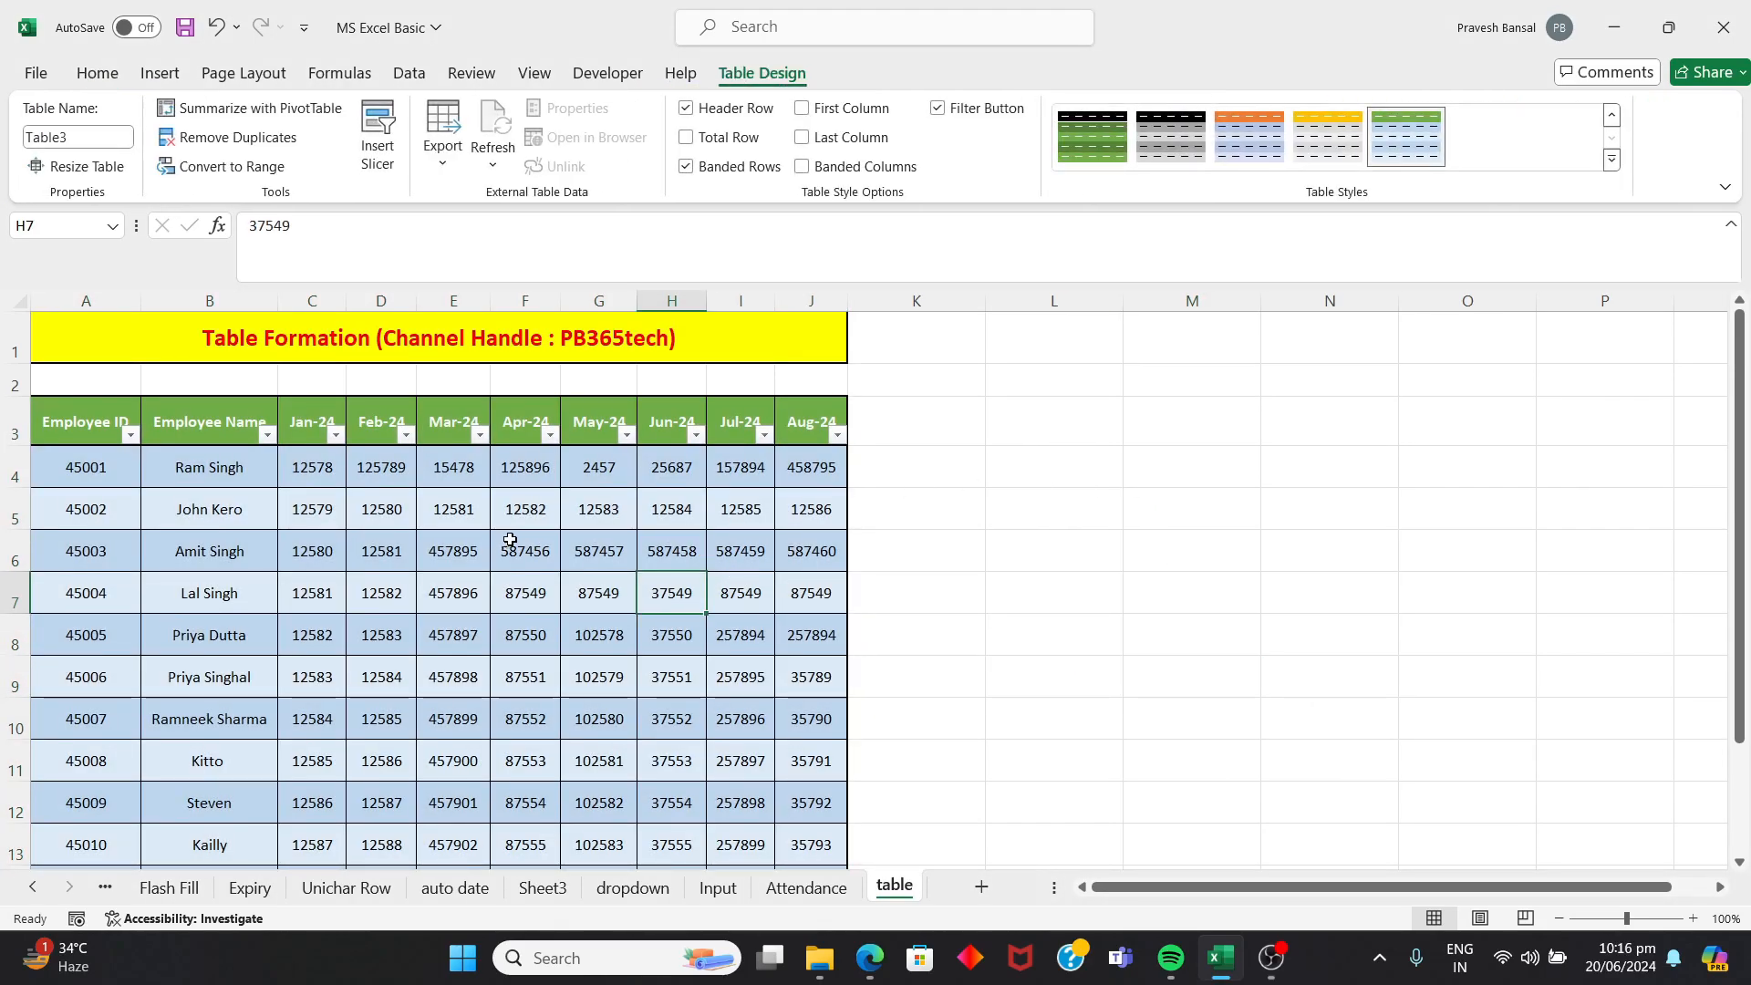
scroll(354, 508, down, 2)
scroll(354, 508, up, 2)
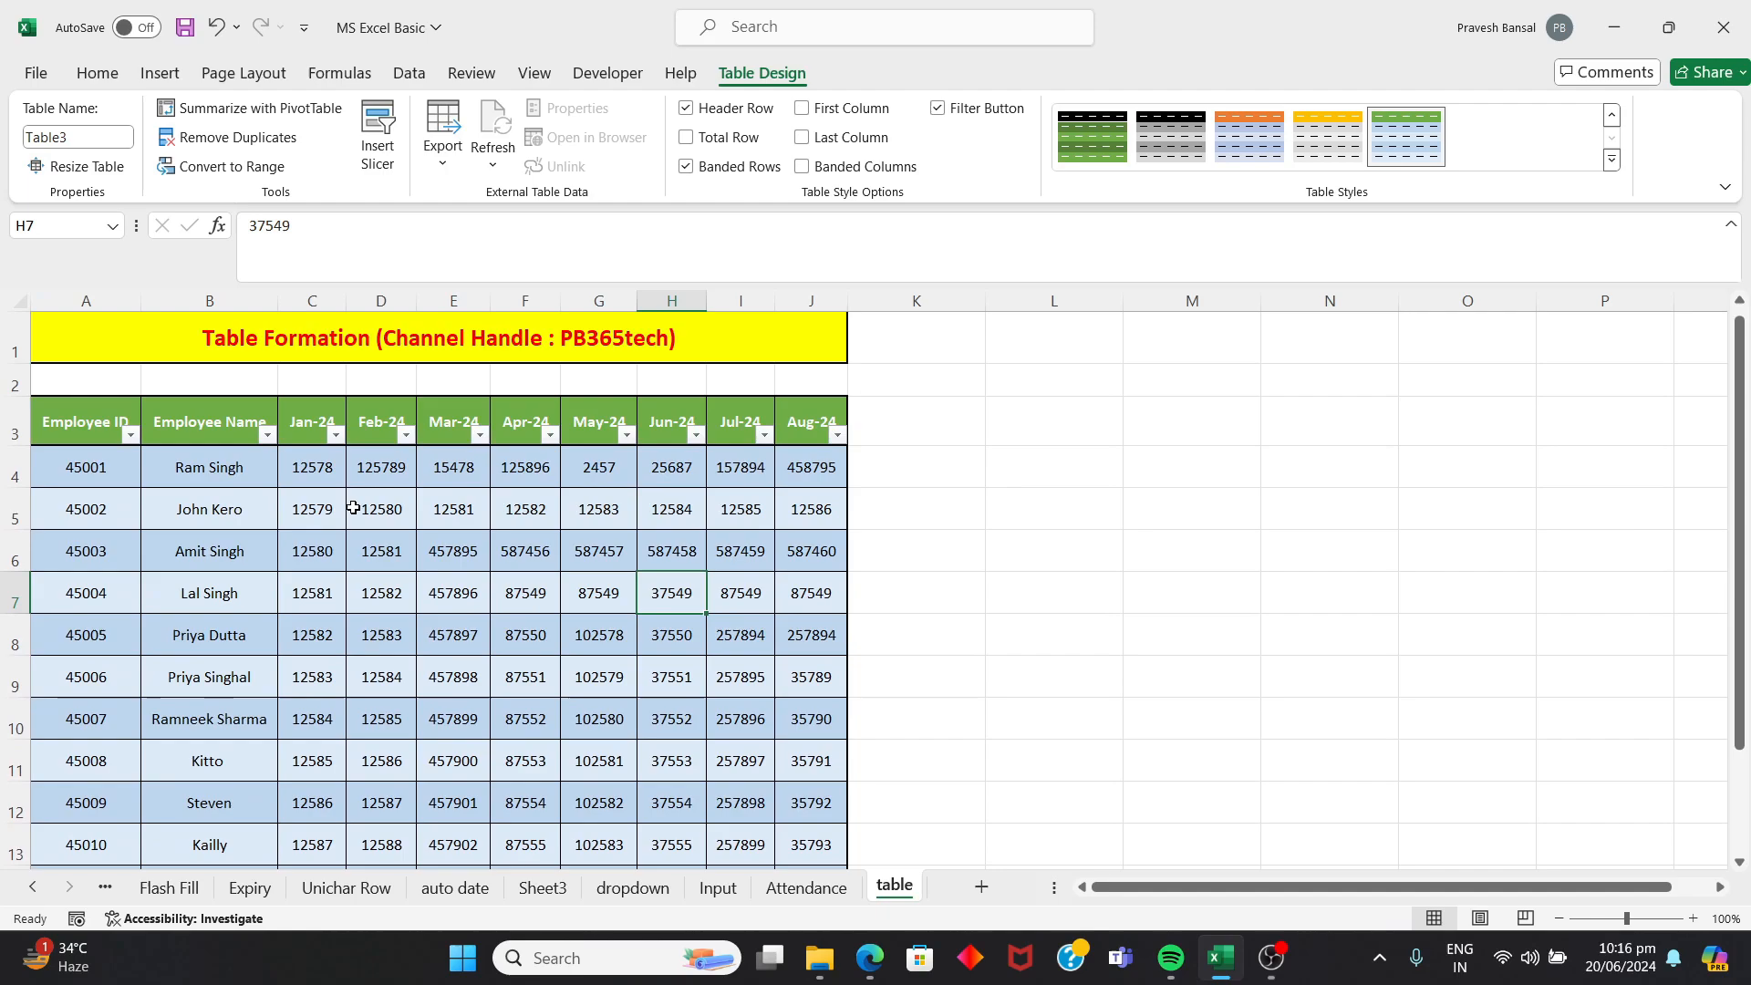
- Filter the Jun-24 column to show only the value 37551
click(698, 436)
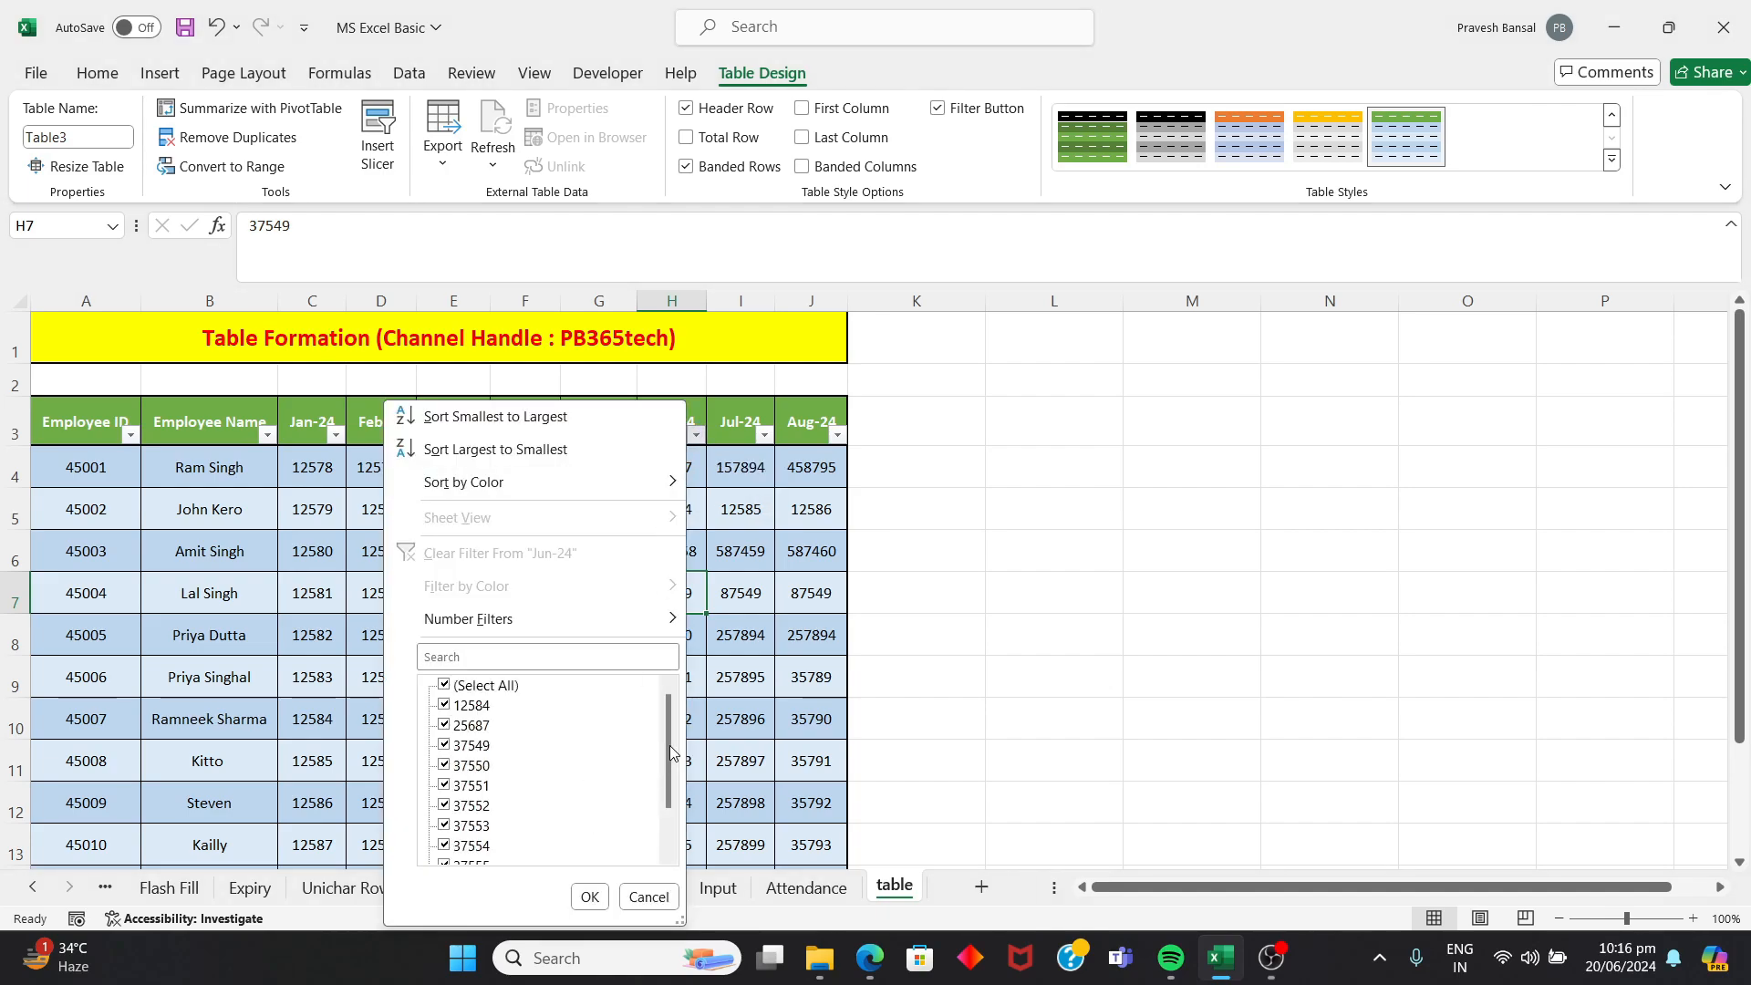
click(445, 686)
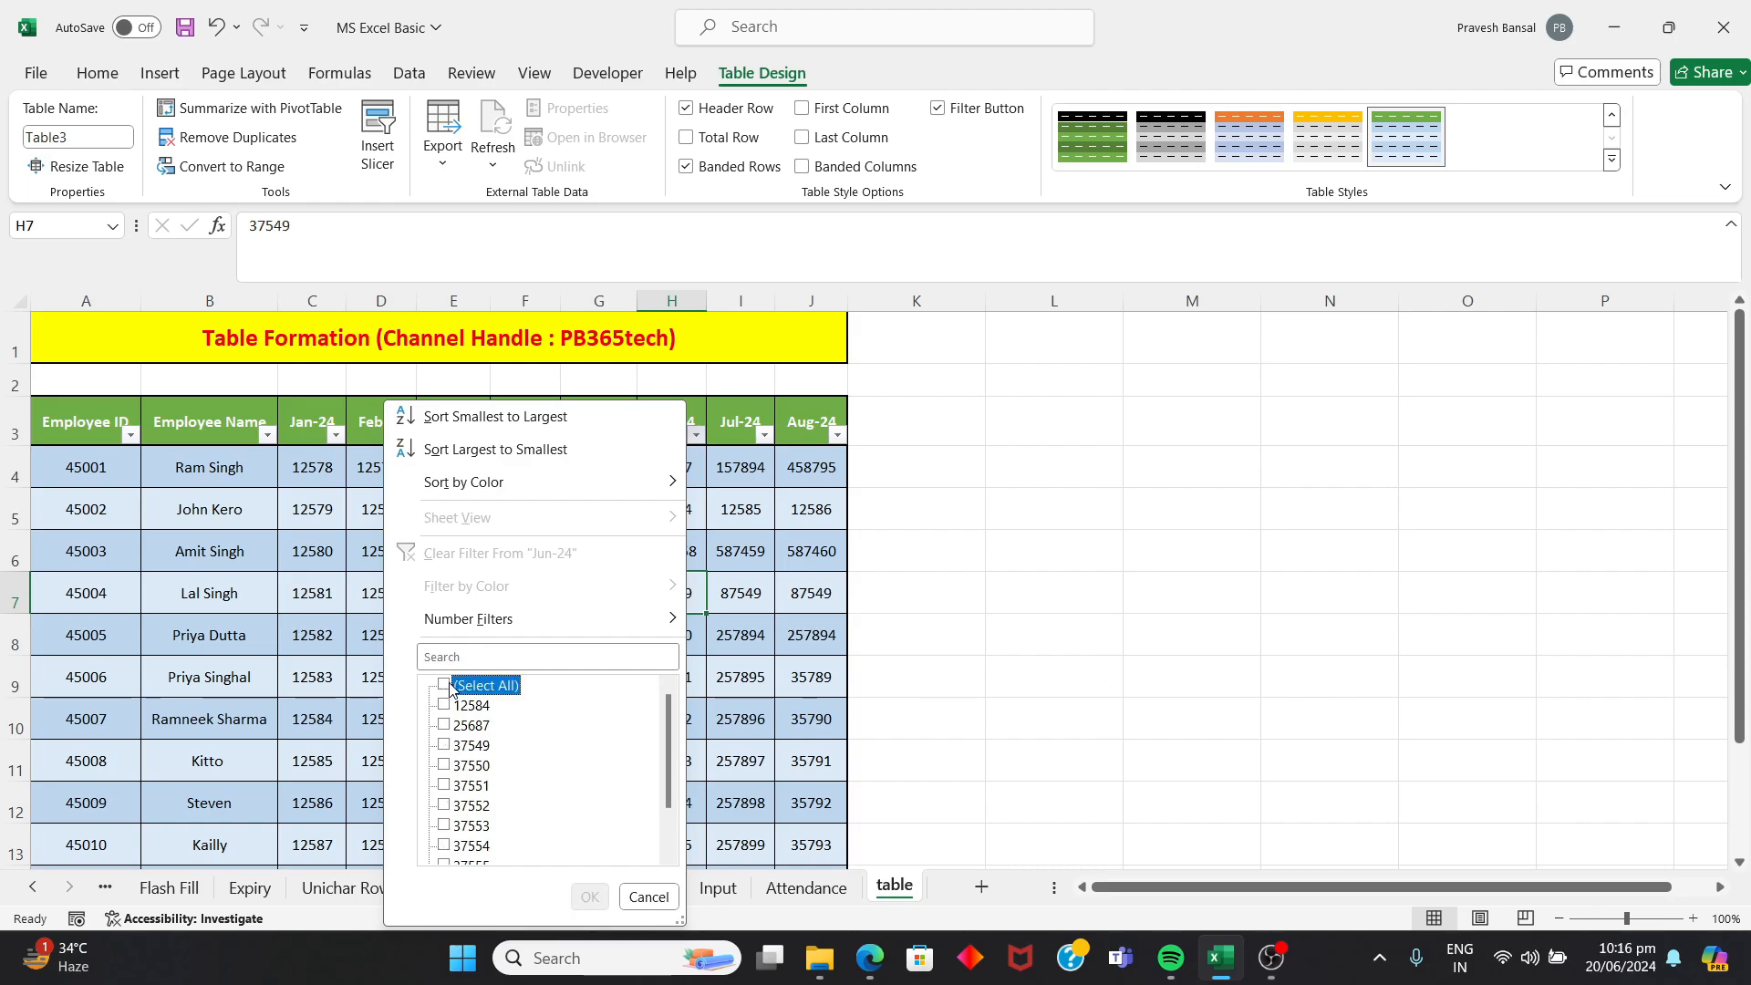
click(483, 790)
click(590, 896)
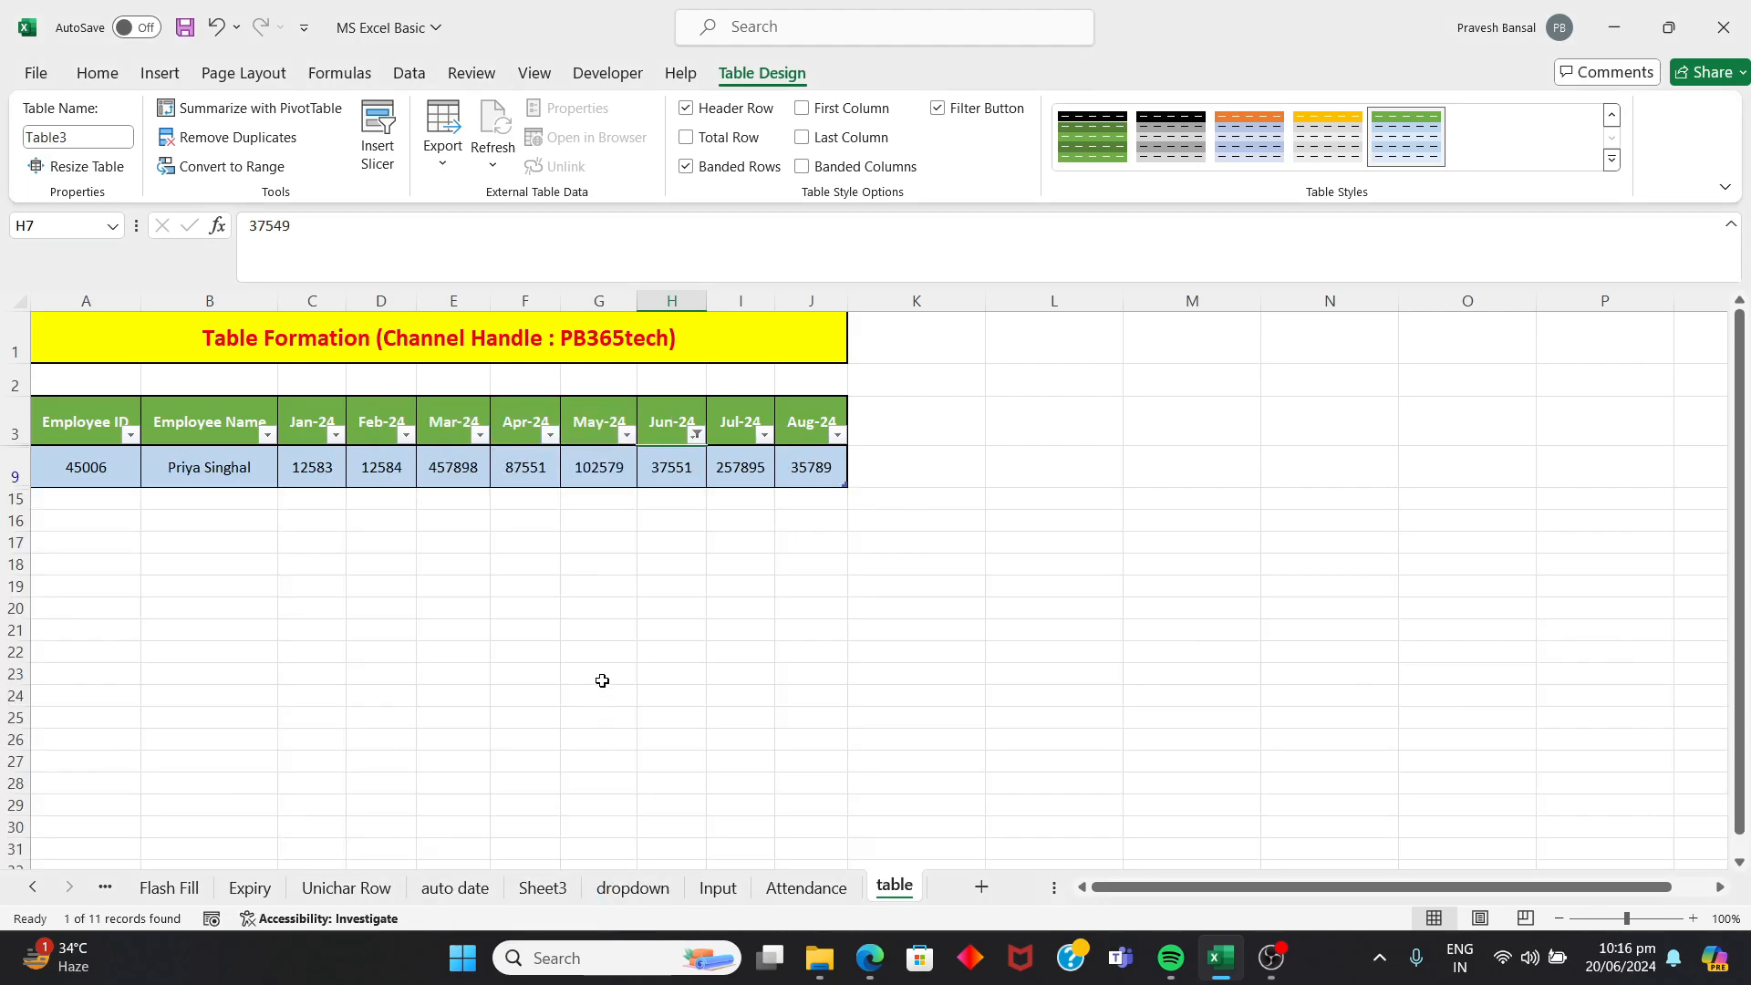
click(598, 629)
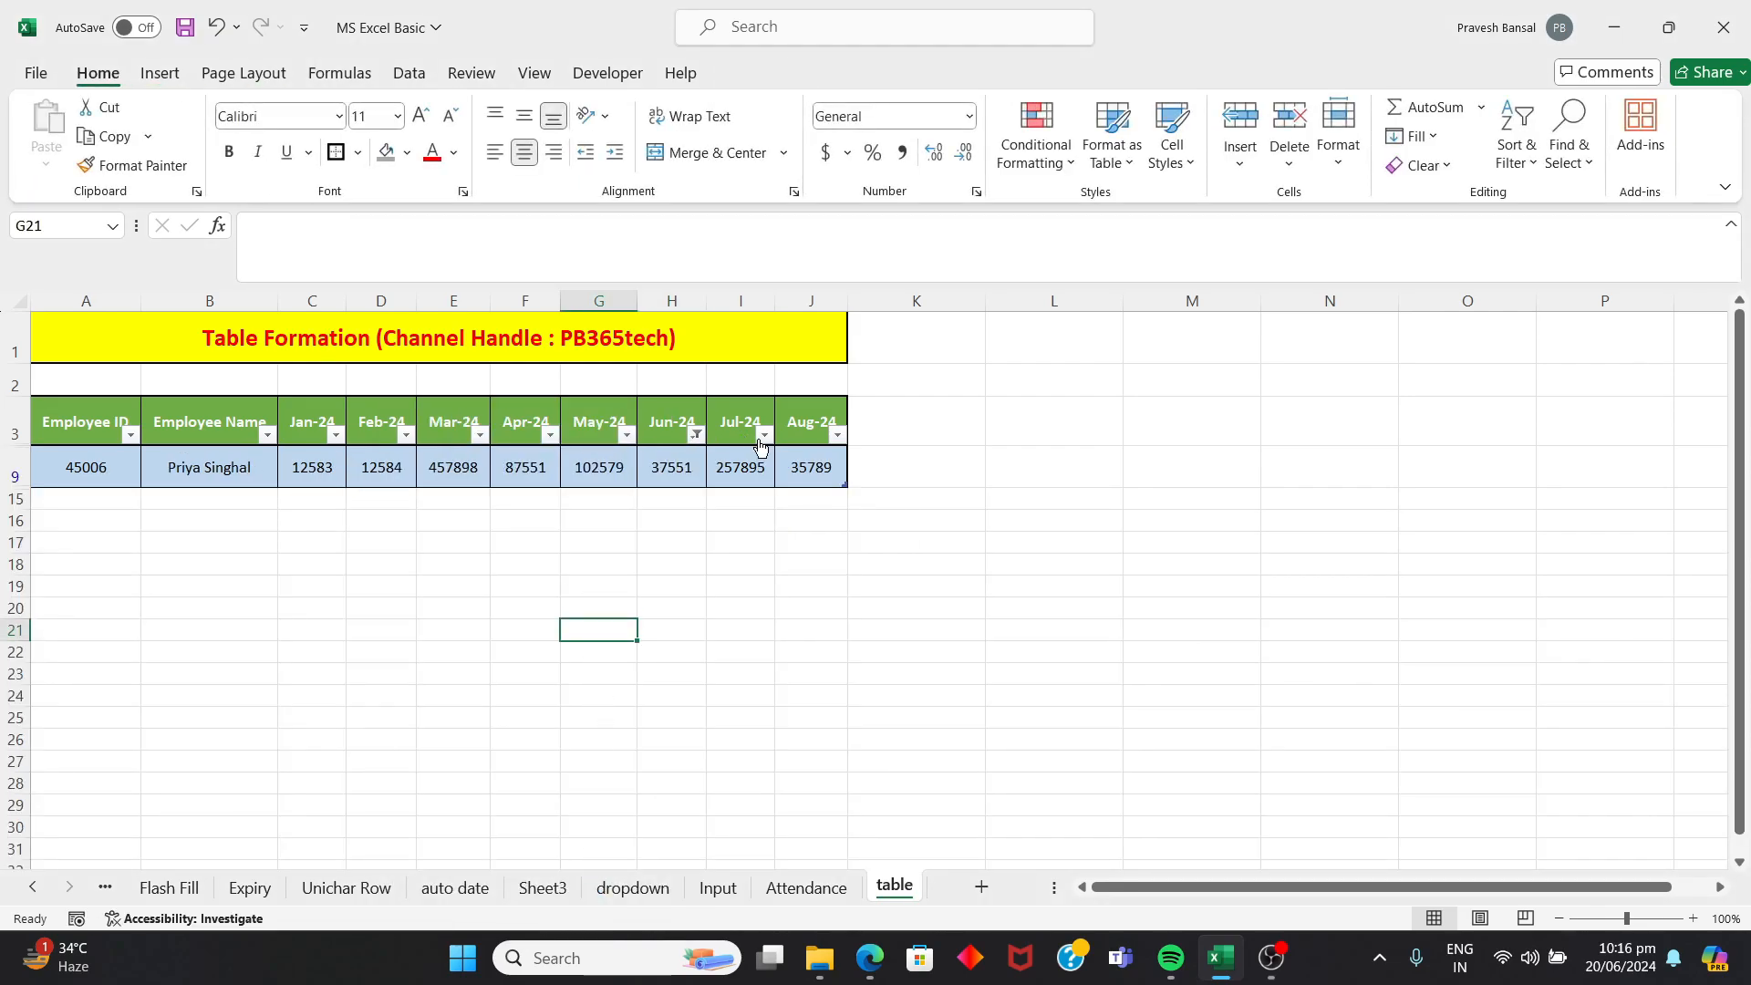
- Reselect all values in the Jun-24 filter to show every table row again
click(695, 434)
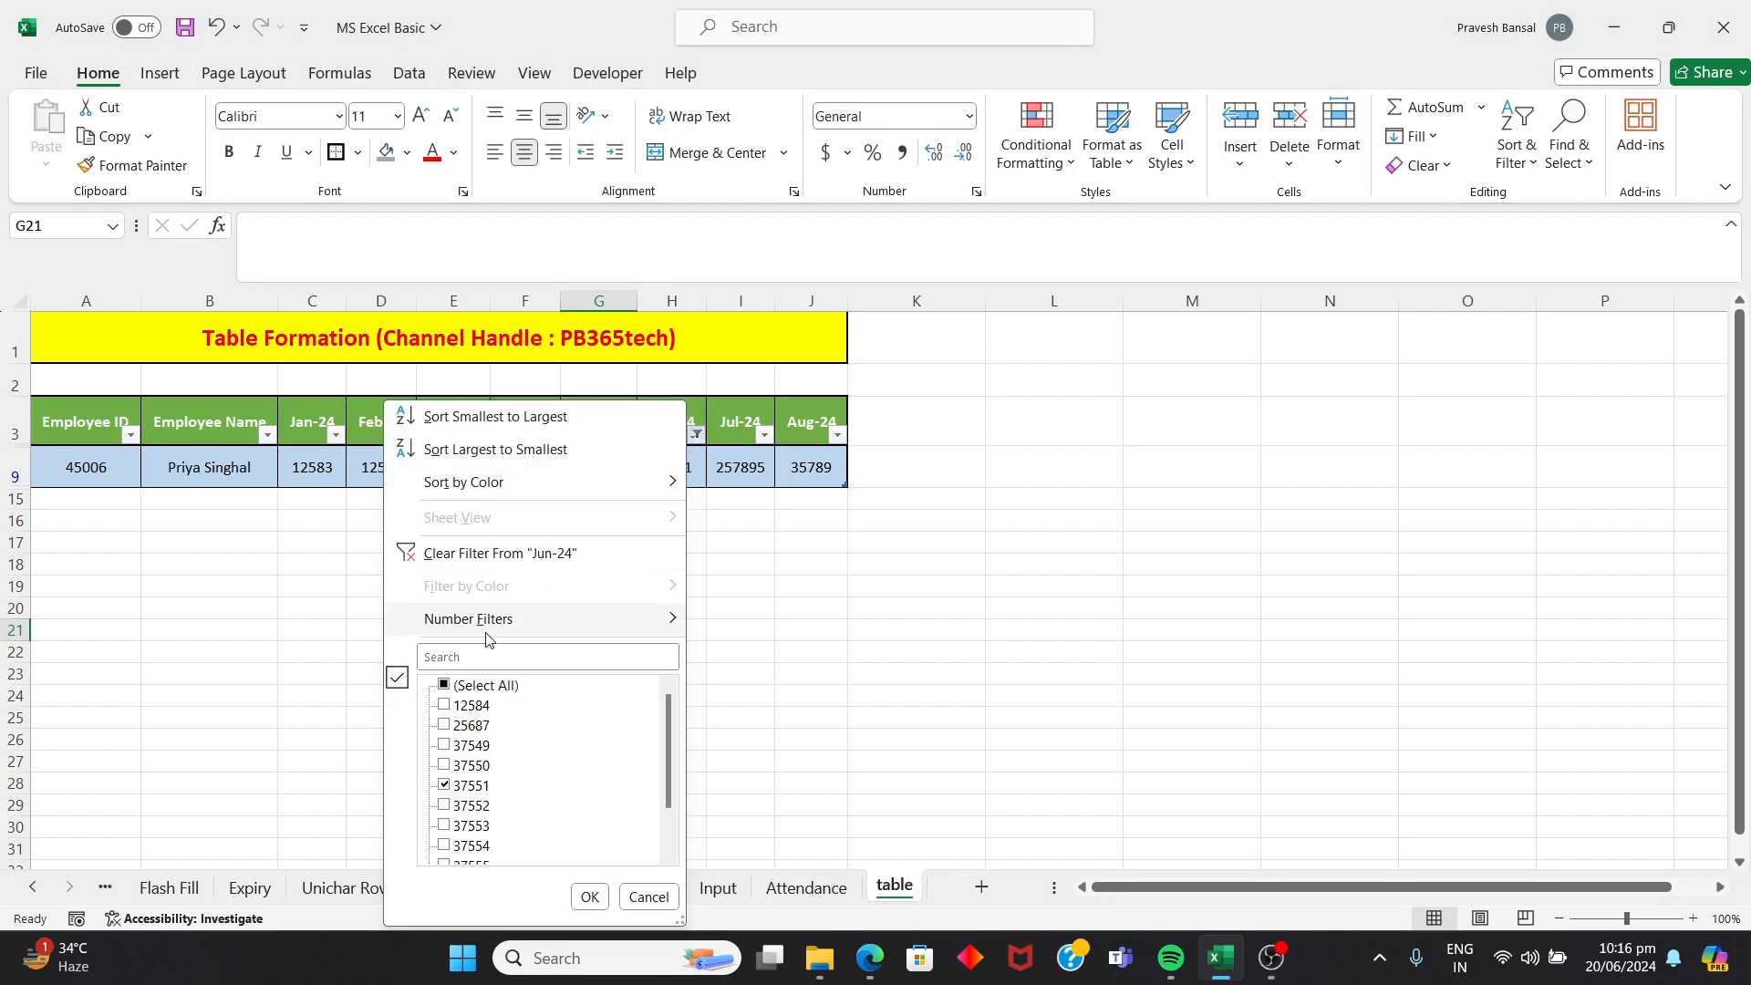
click(483, 686)
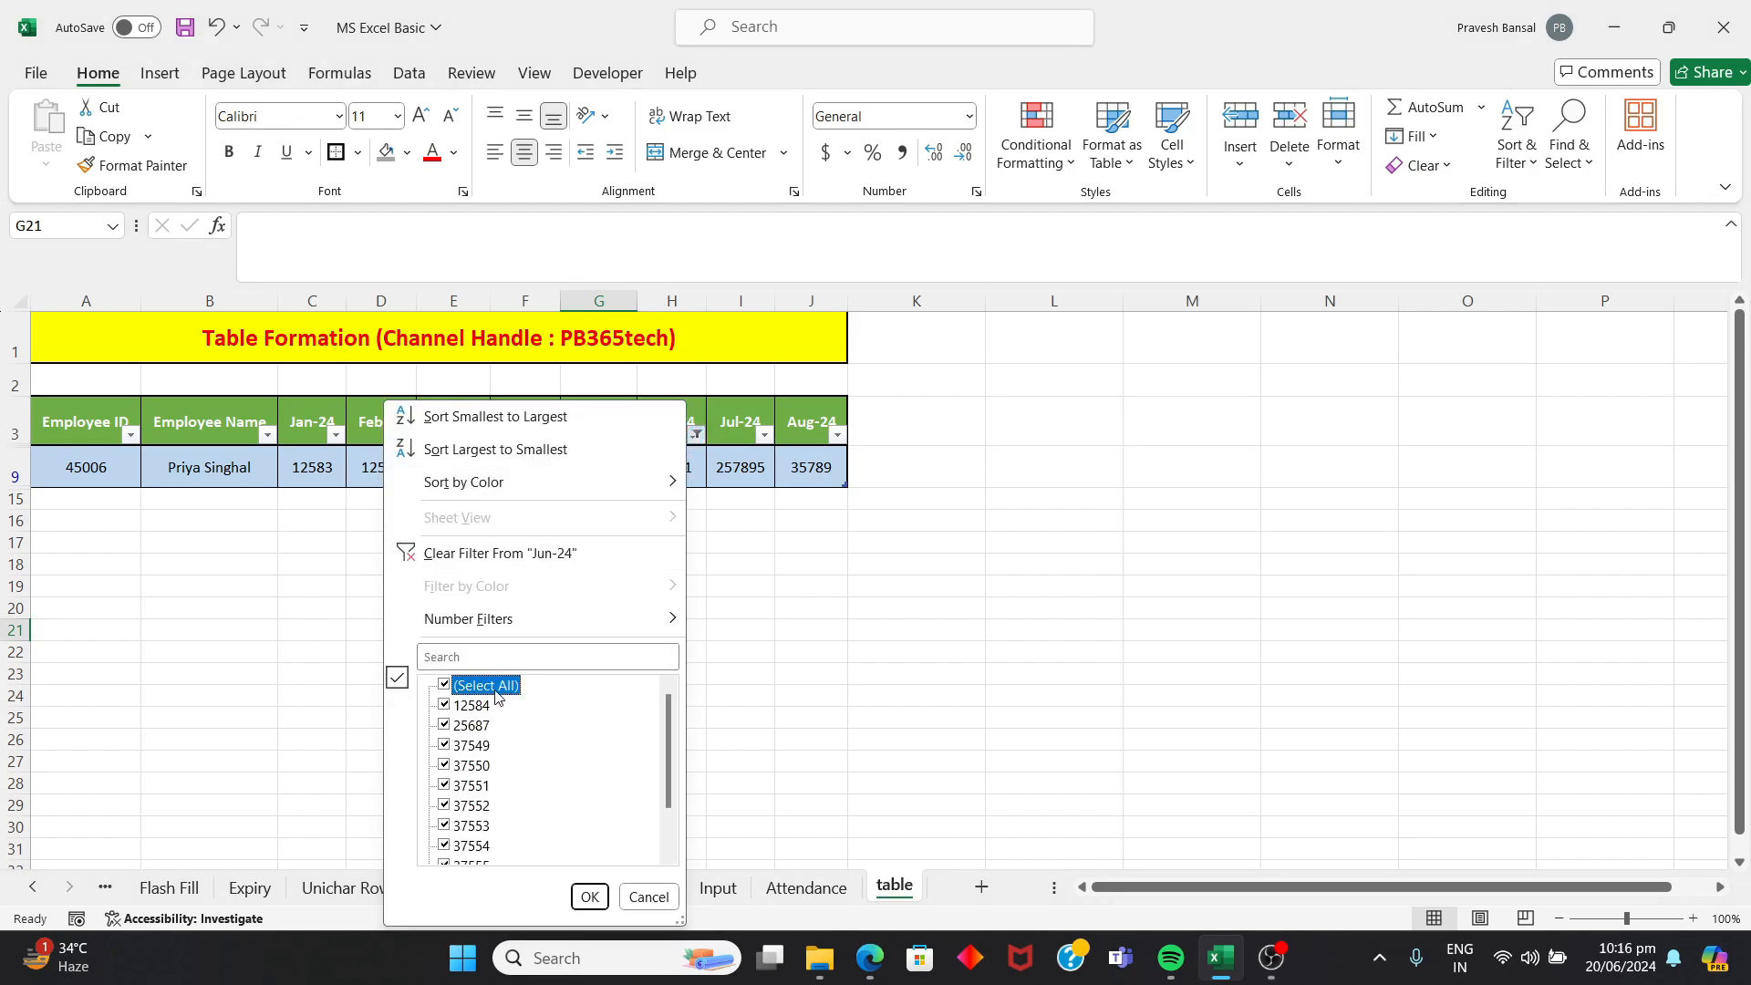
click(589, 897)
drag(410, 638, 423, 627)
click(97, 497)
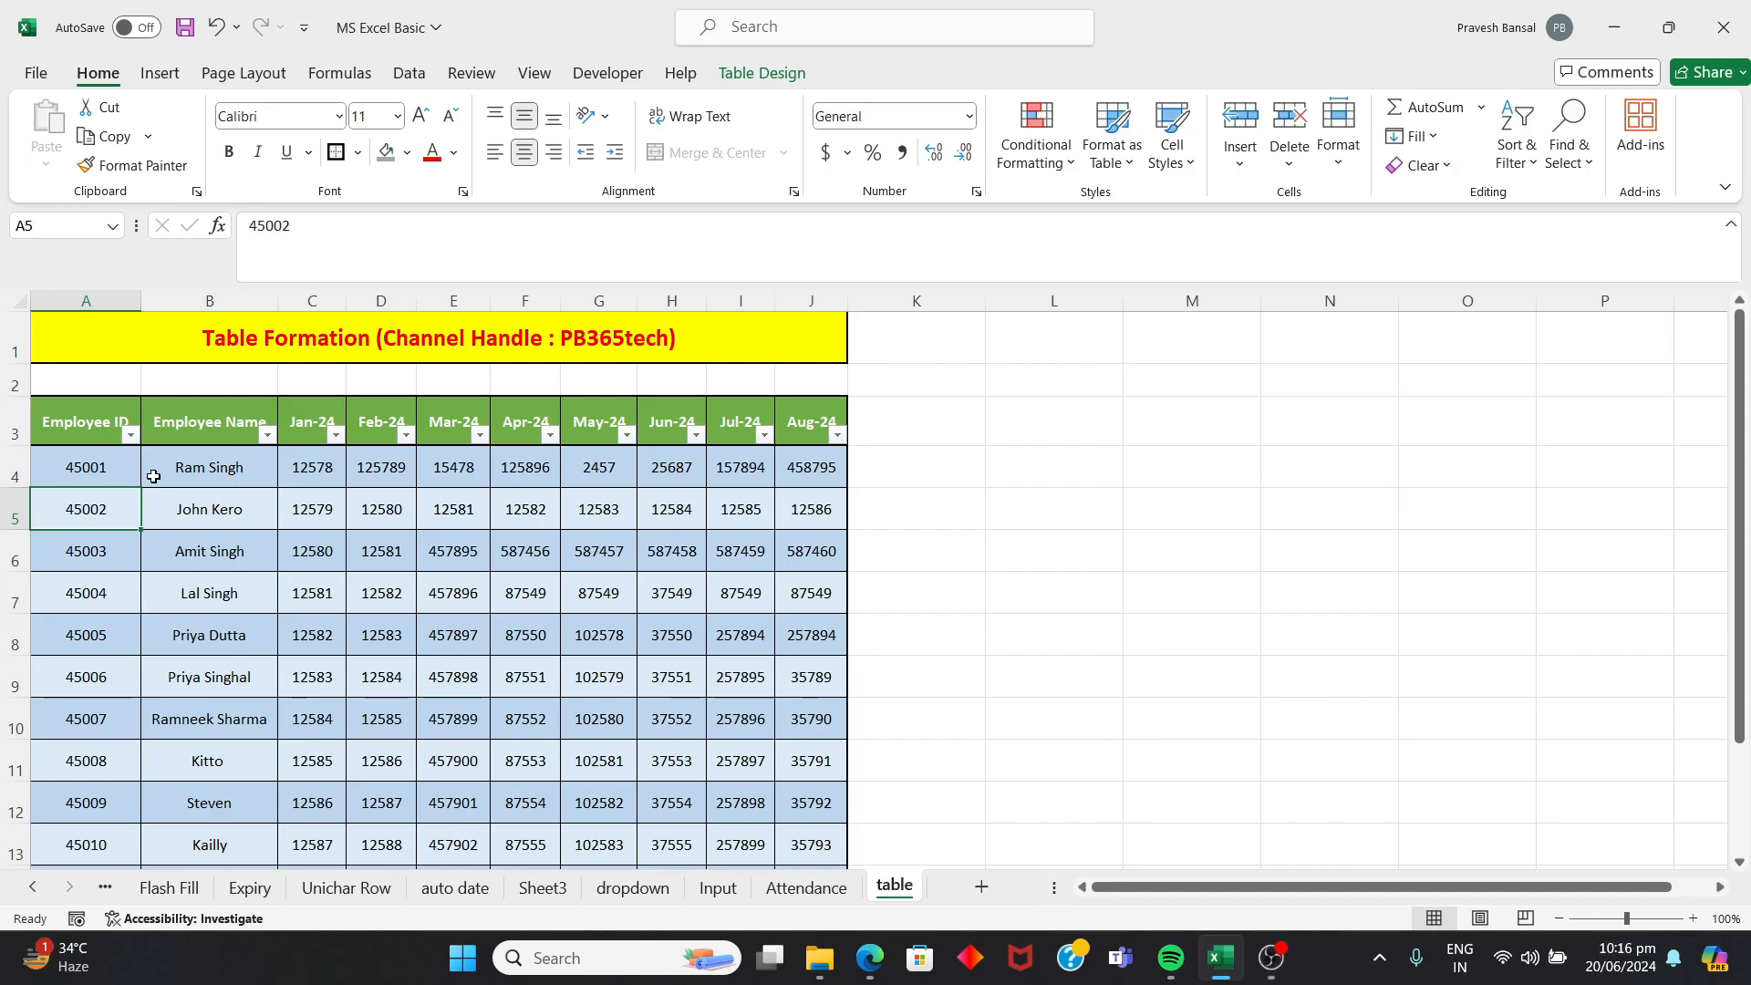
- Filter the Employee ID column to show only the employees in rows 7, 11 and 14
click(131, 435)
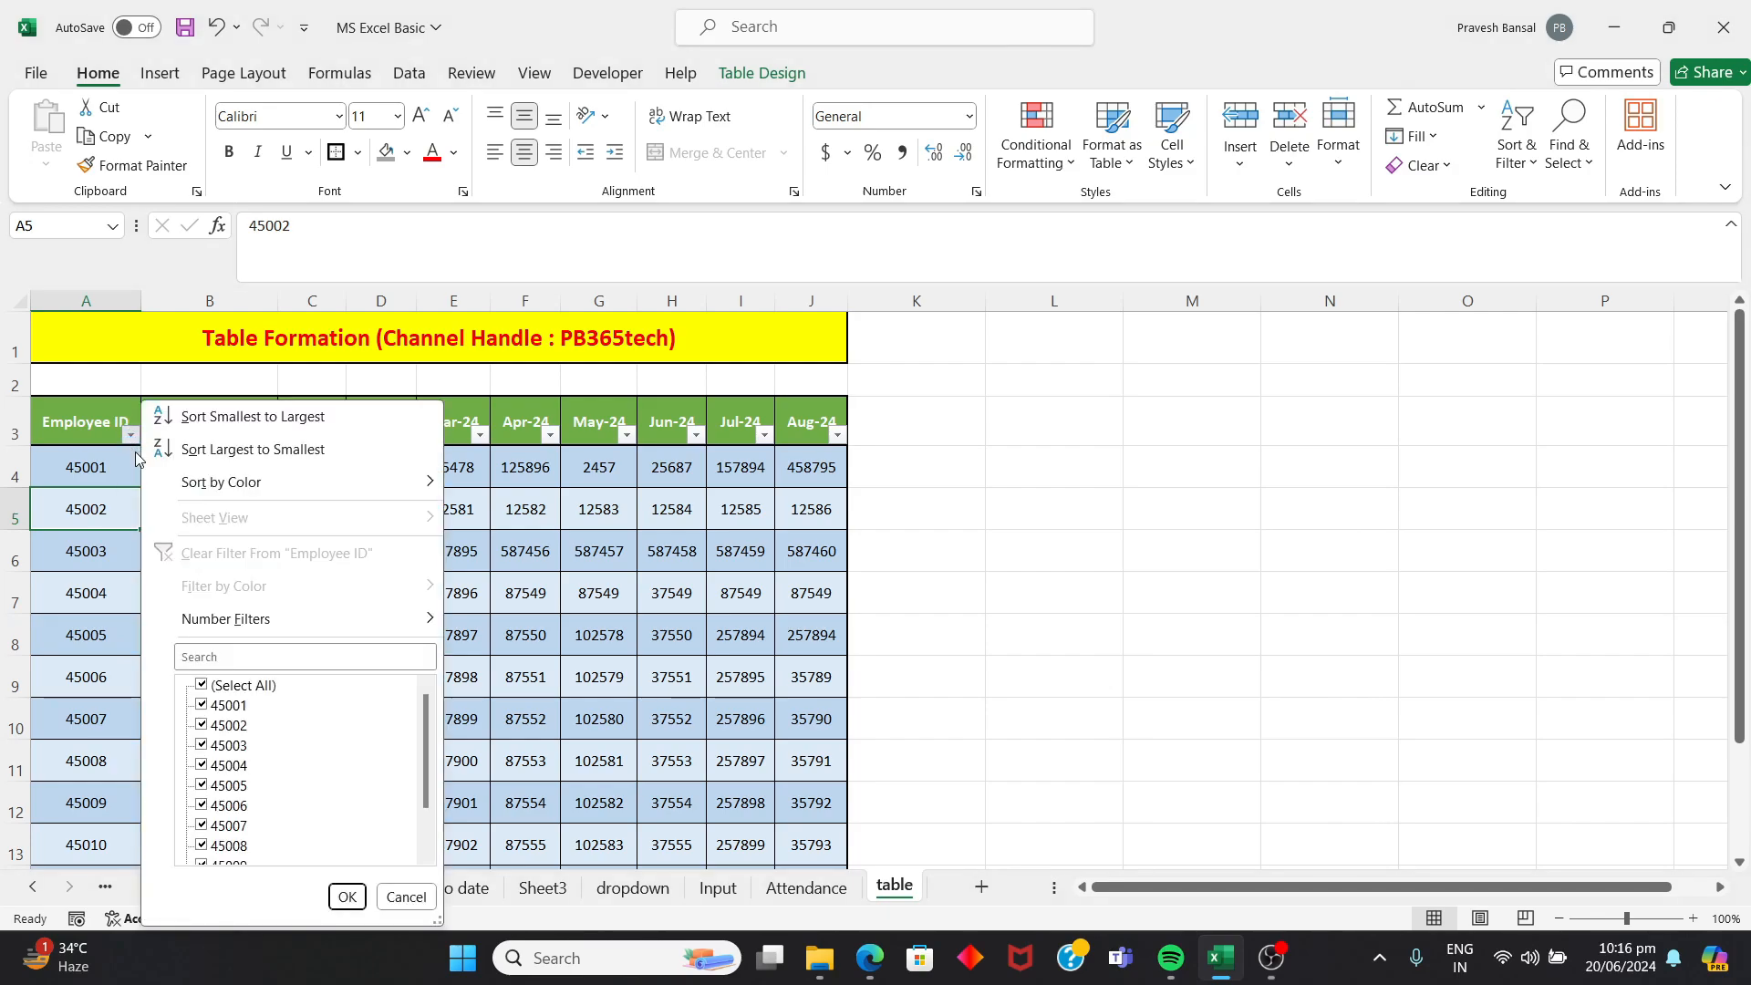
click(259, 691)
click(228, 766)
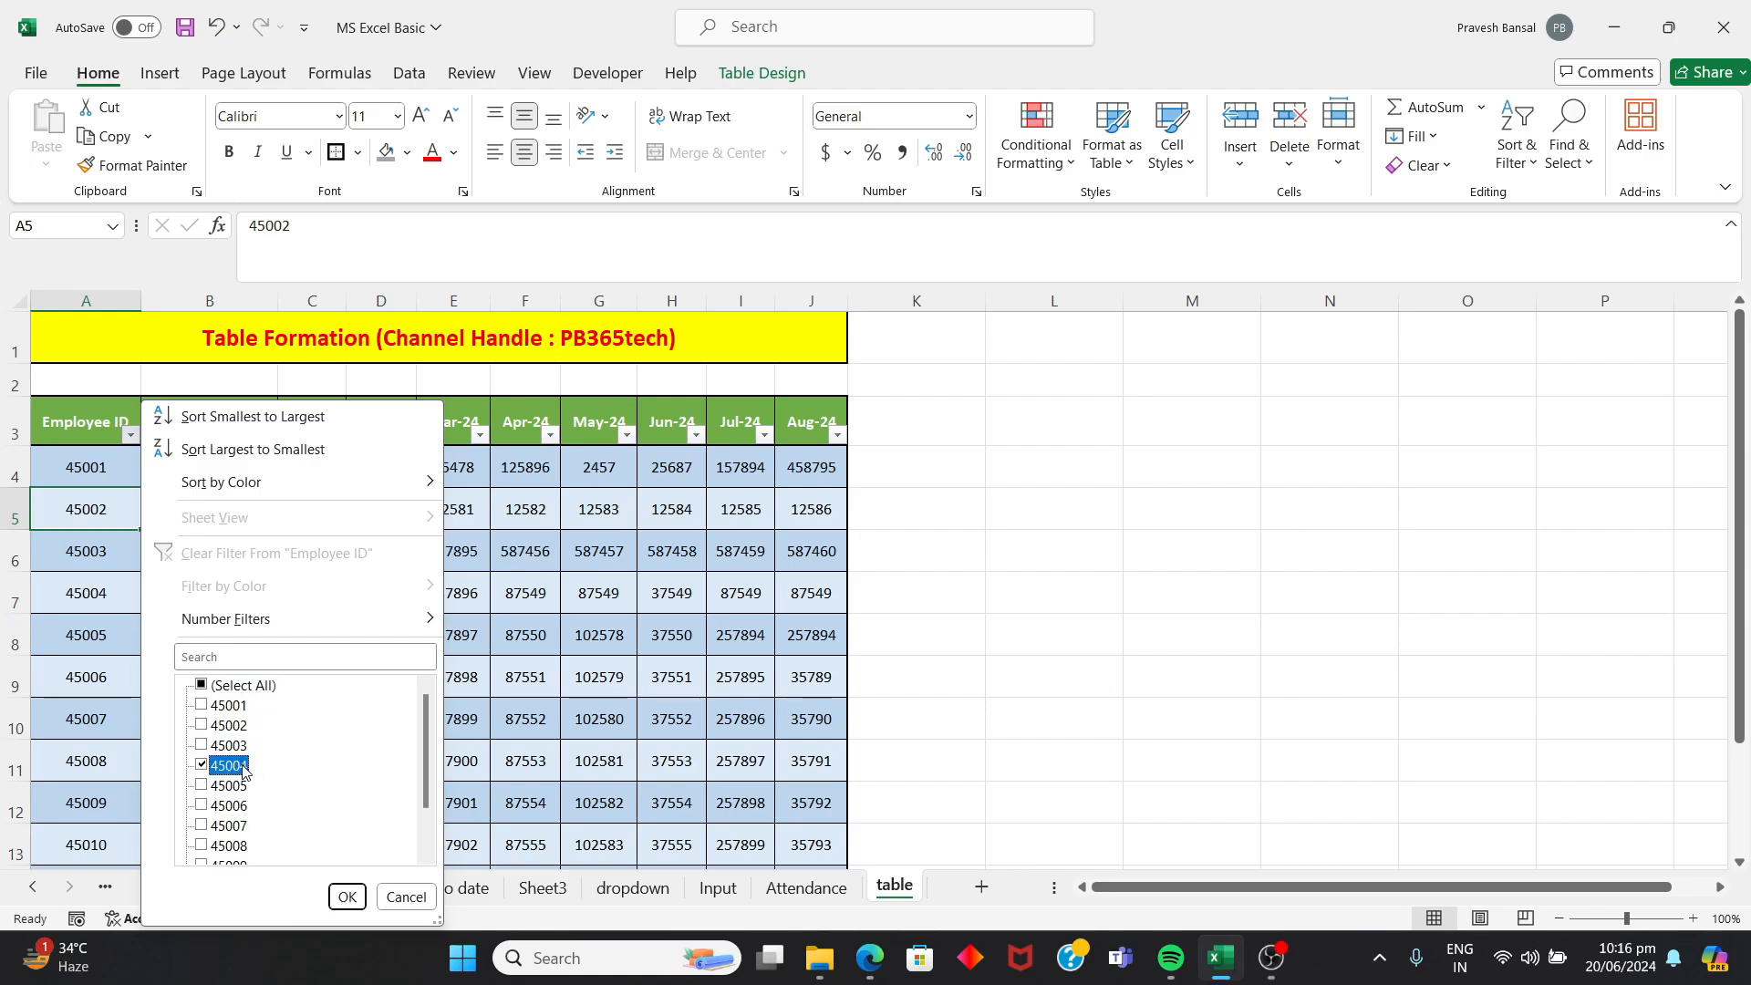
click(248, 850)
scroll(271, 707, down, 1)
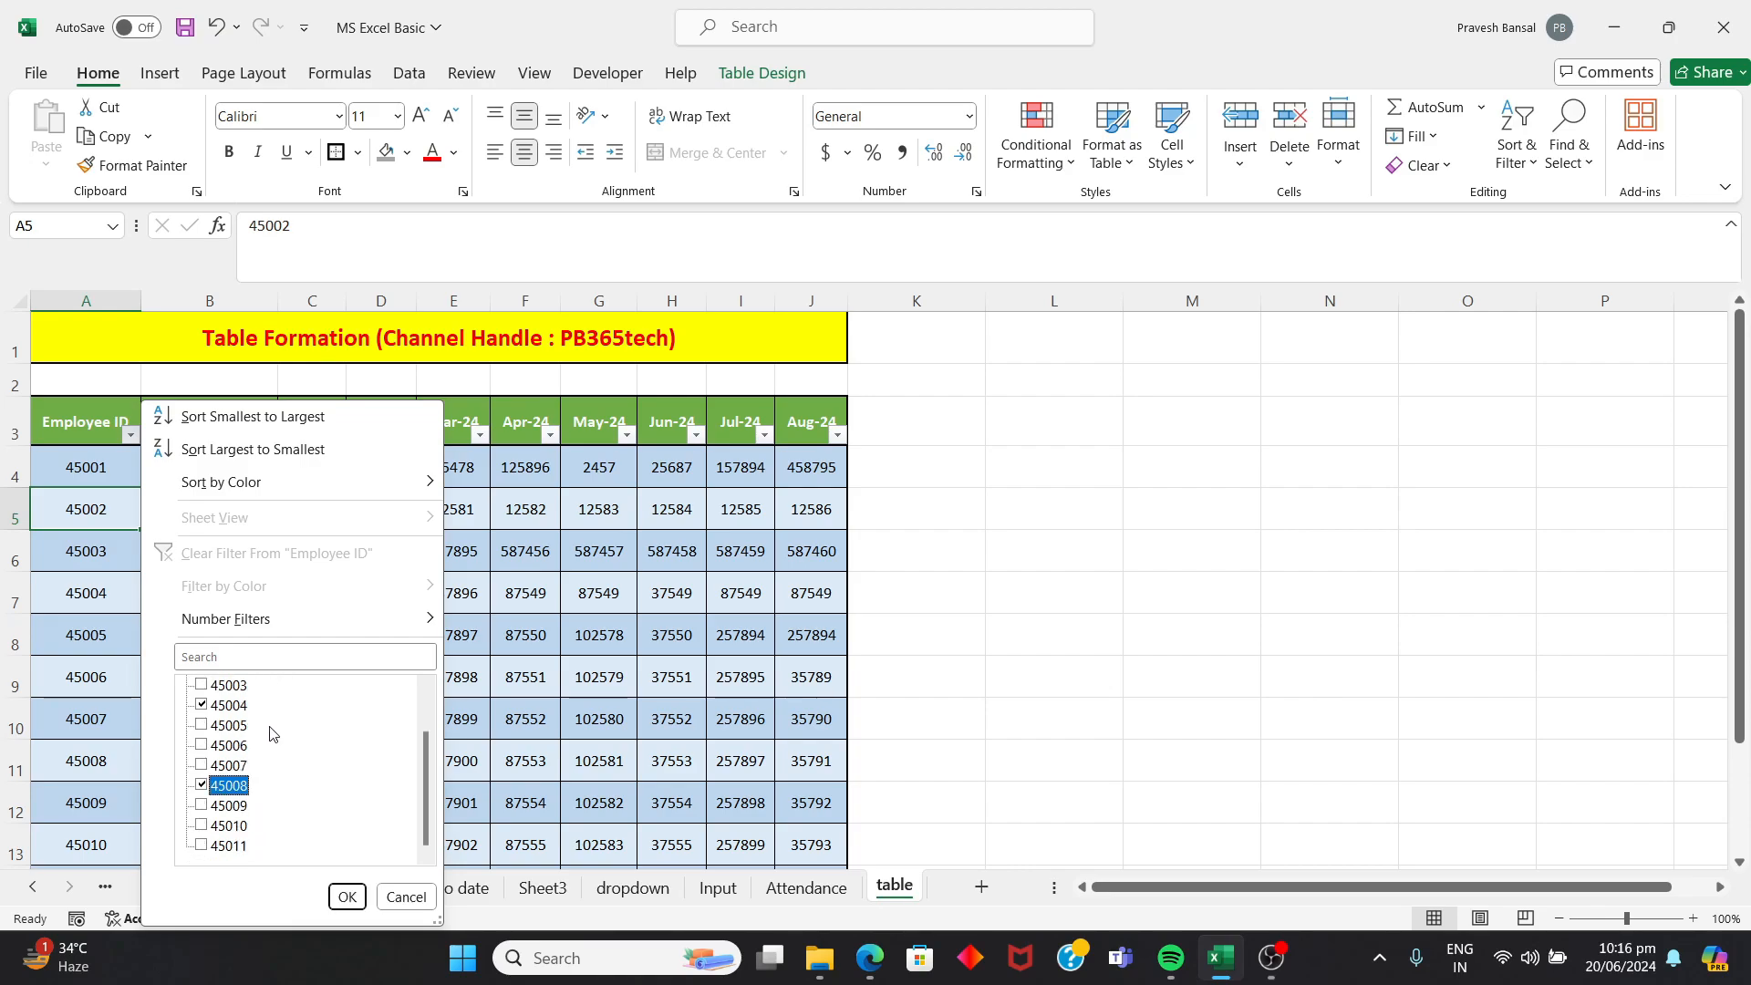
click(230, 846)
click(346, 898)
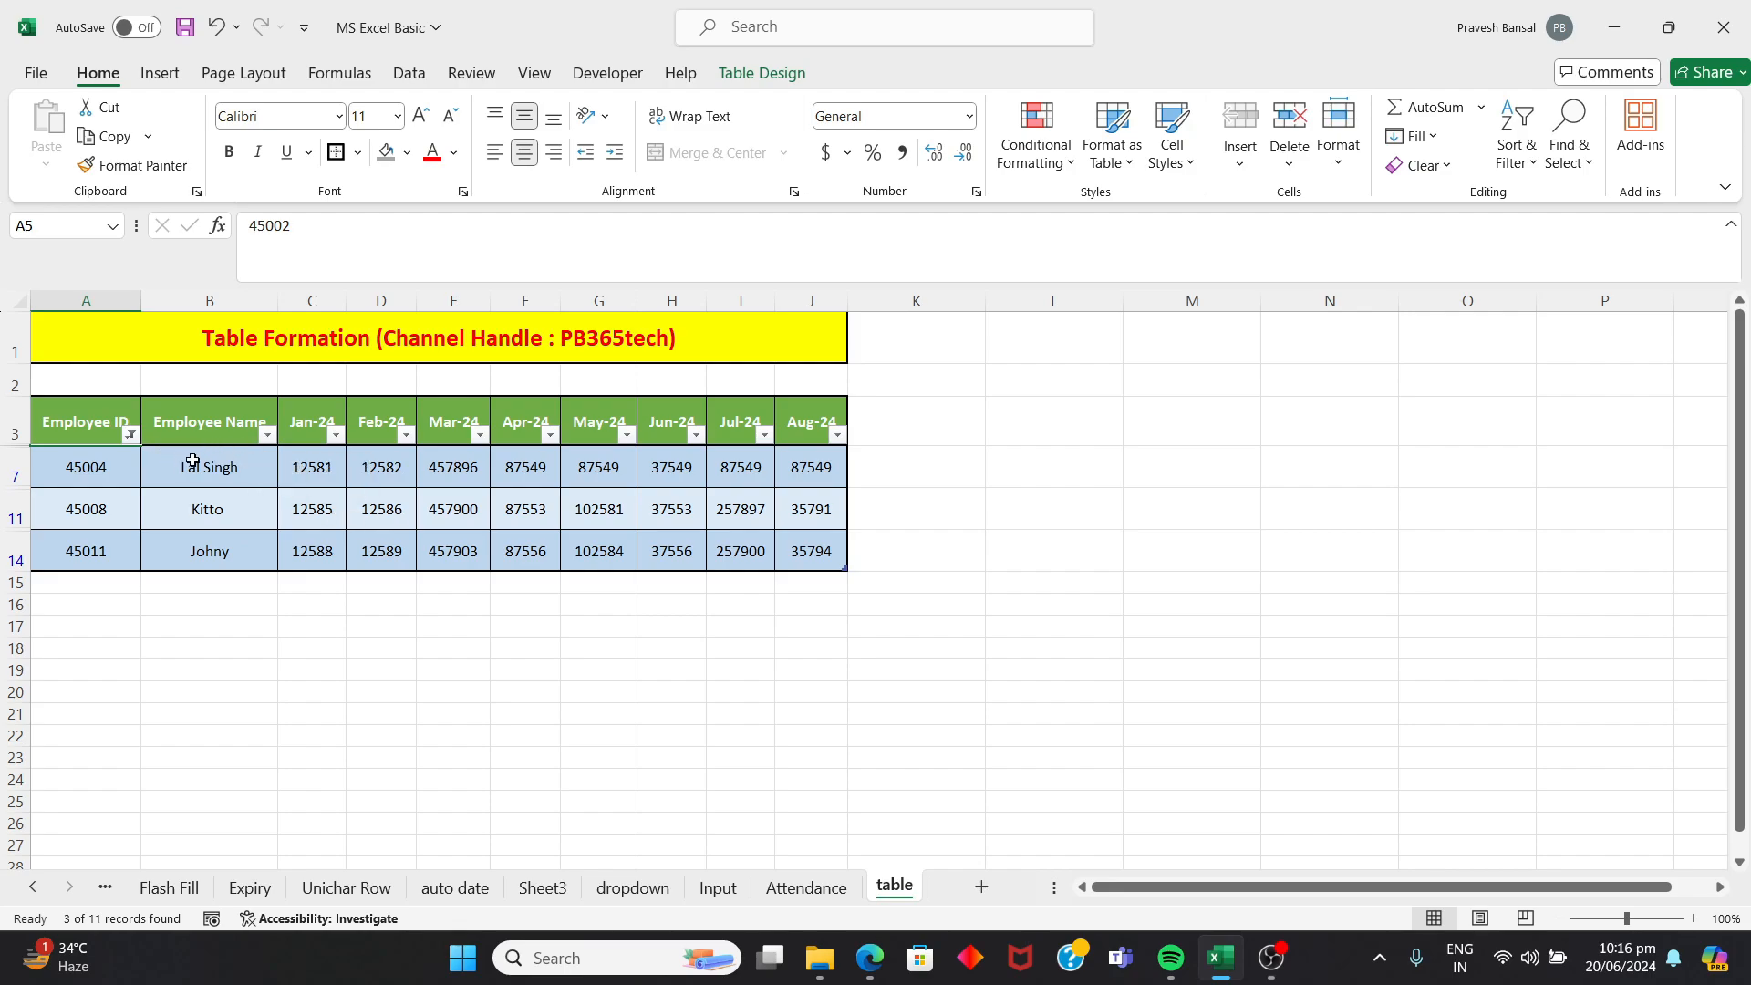
- Check which names the Employee Name filter offers while the Employee ID filter is active, keeping all selected
click(275, 444)
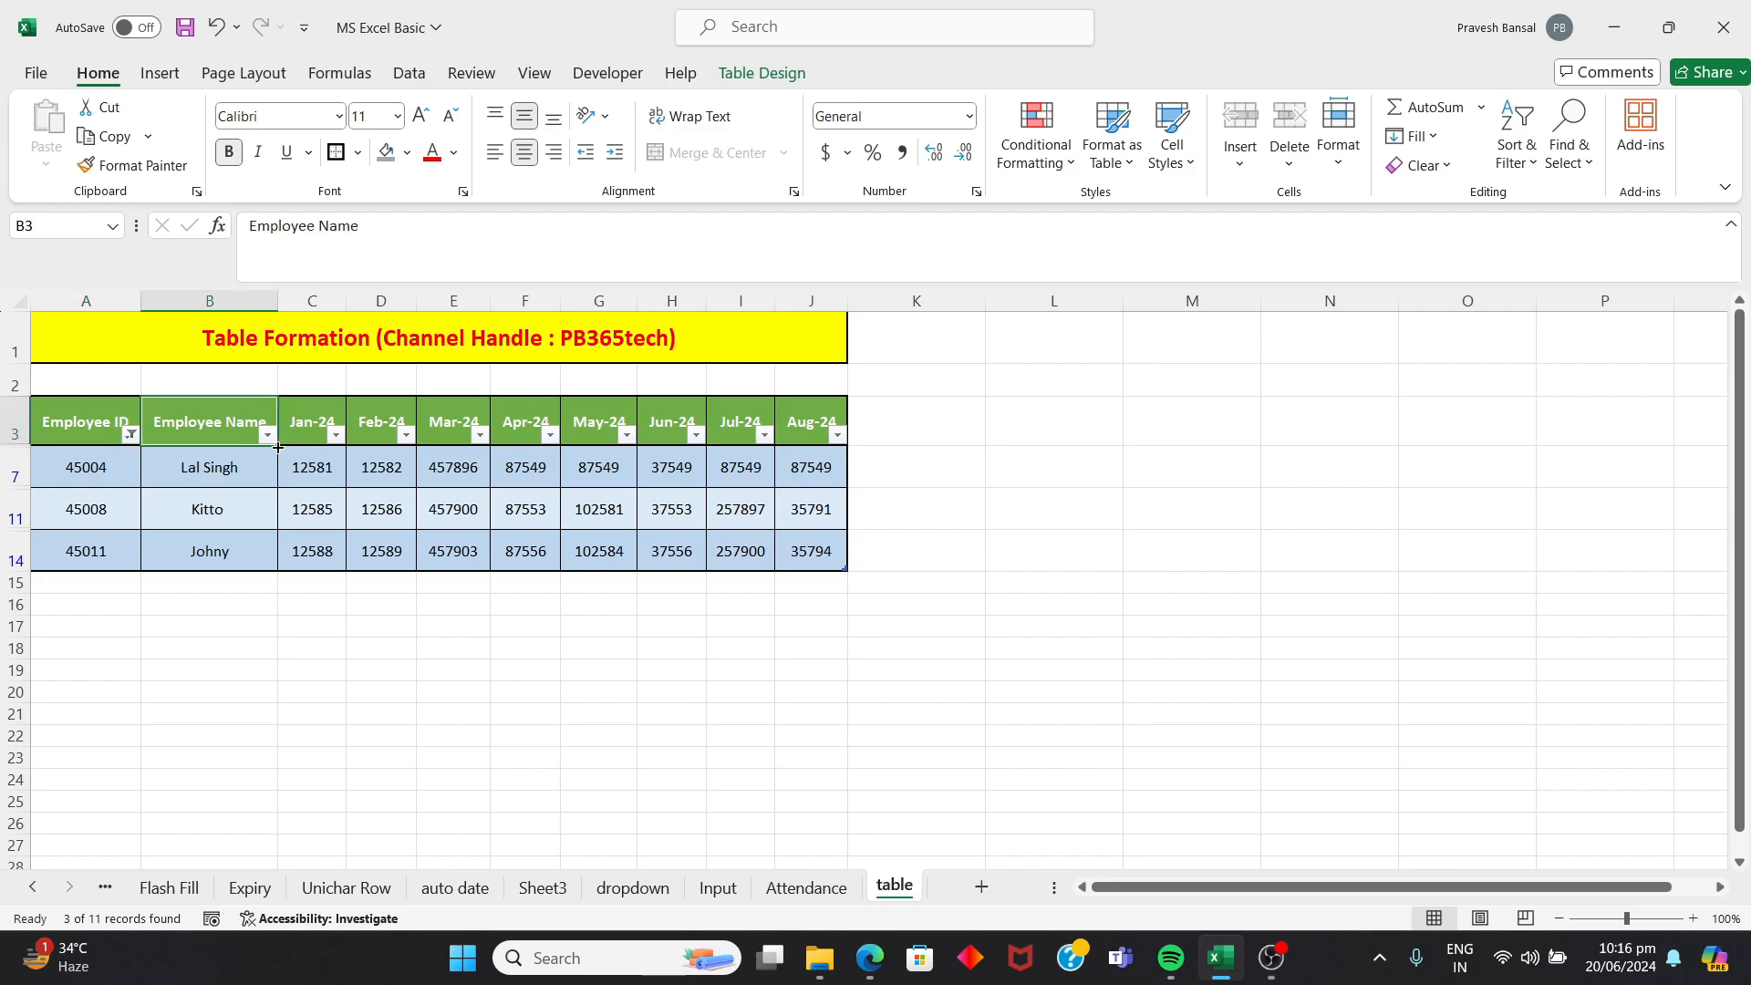
click(268, 436)
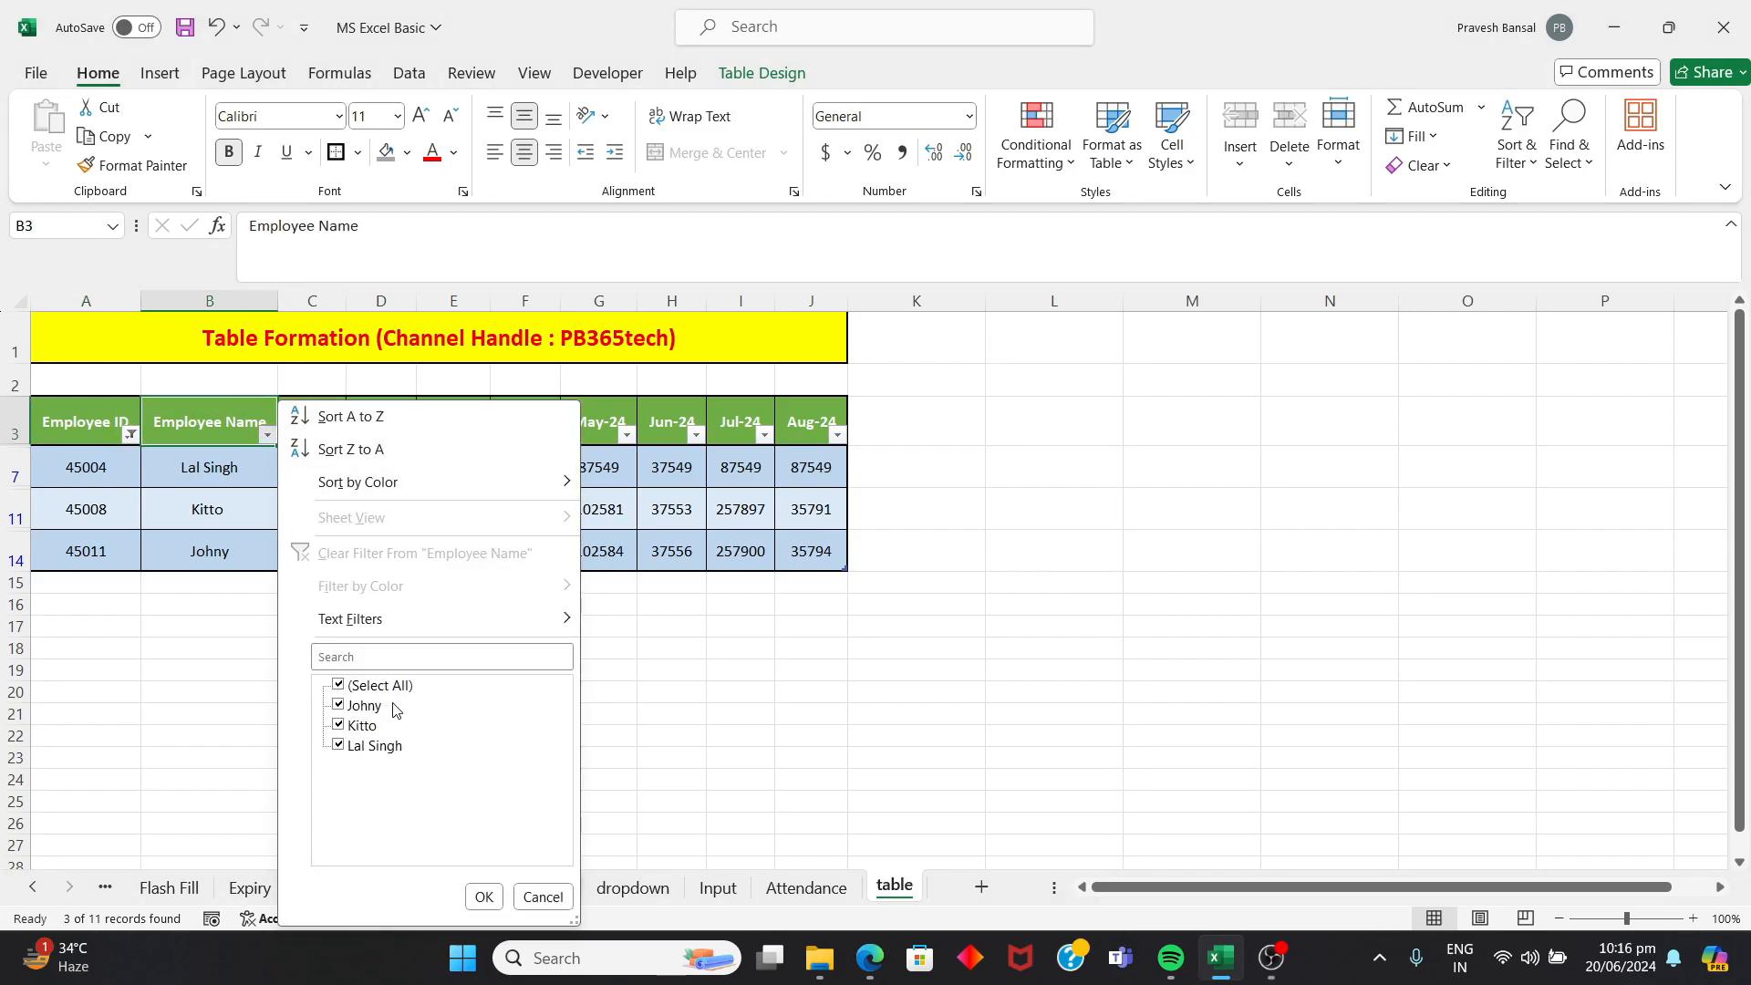
click(481, 896)
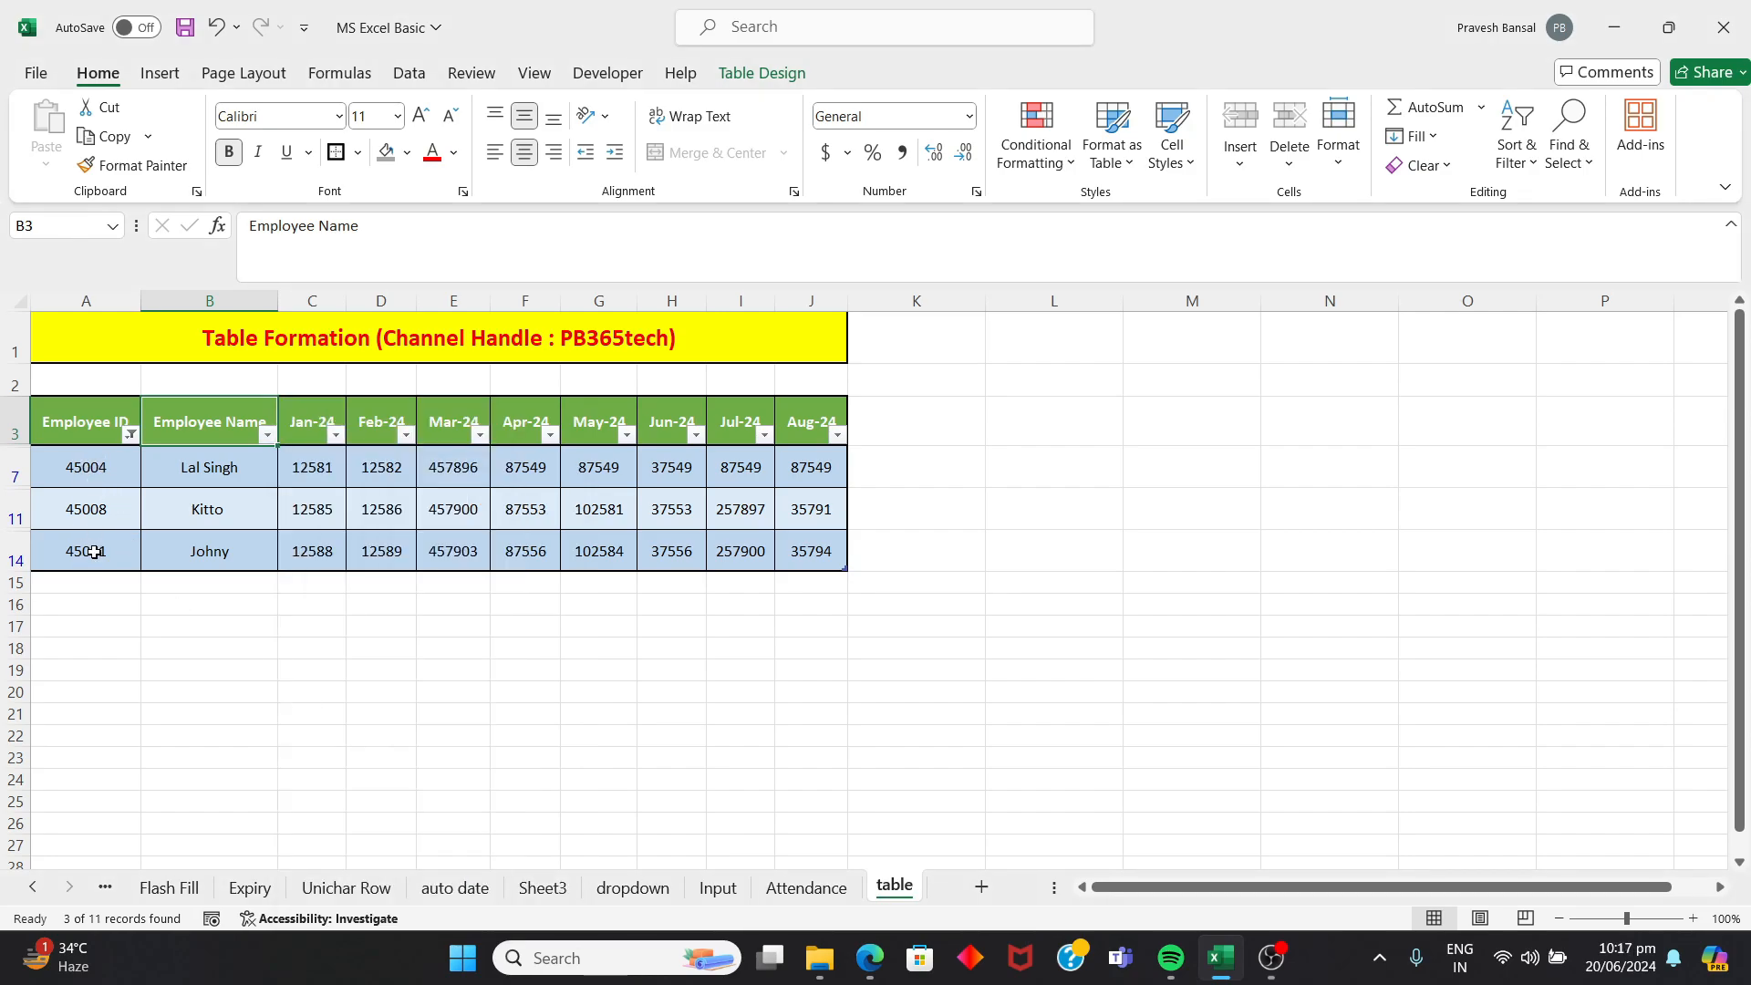
- Reselect all values in the Employee ID filter to restore the full employee table
click(130, 434)
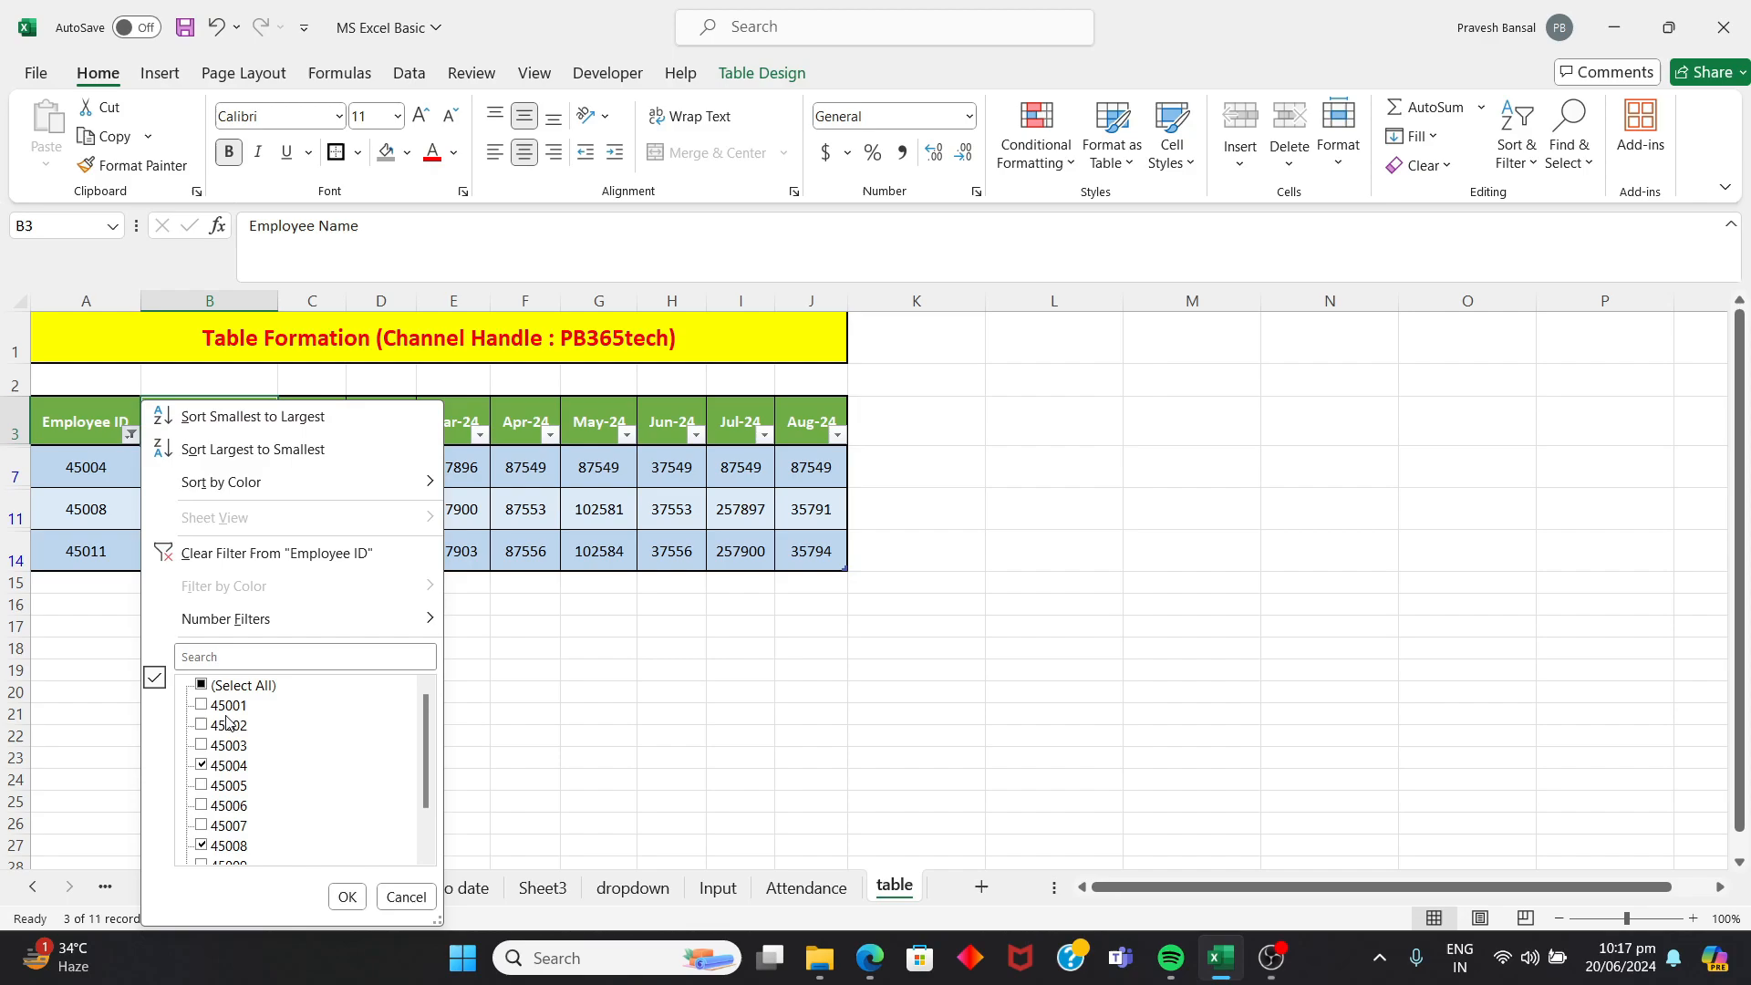
click(236, 686)
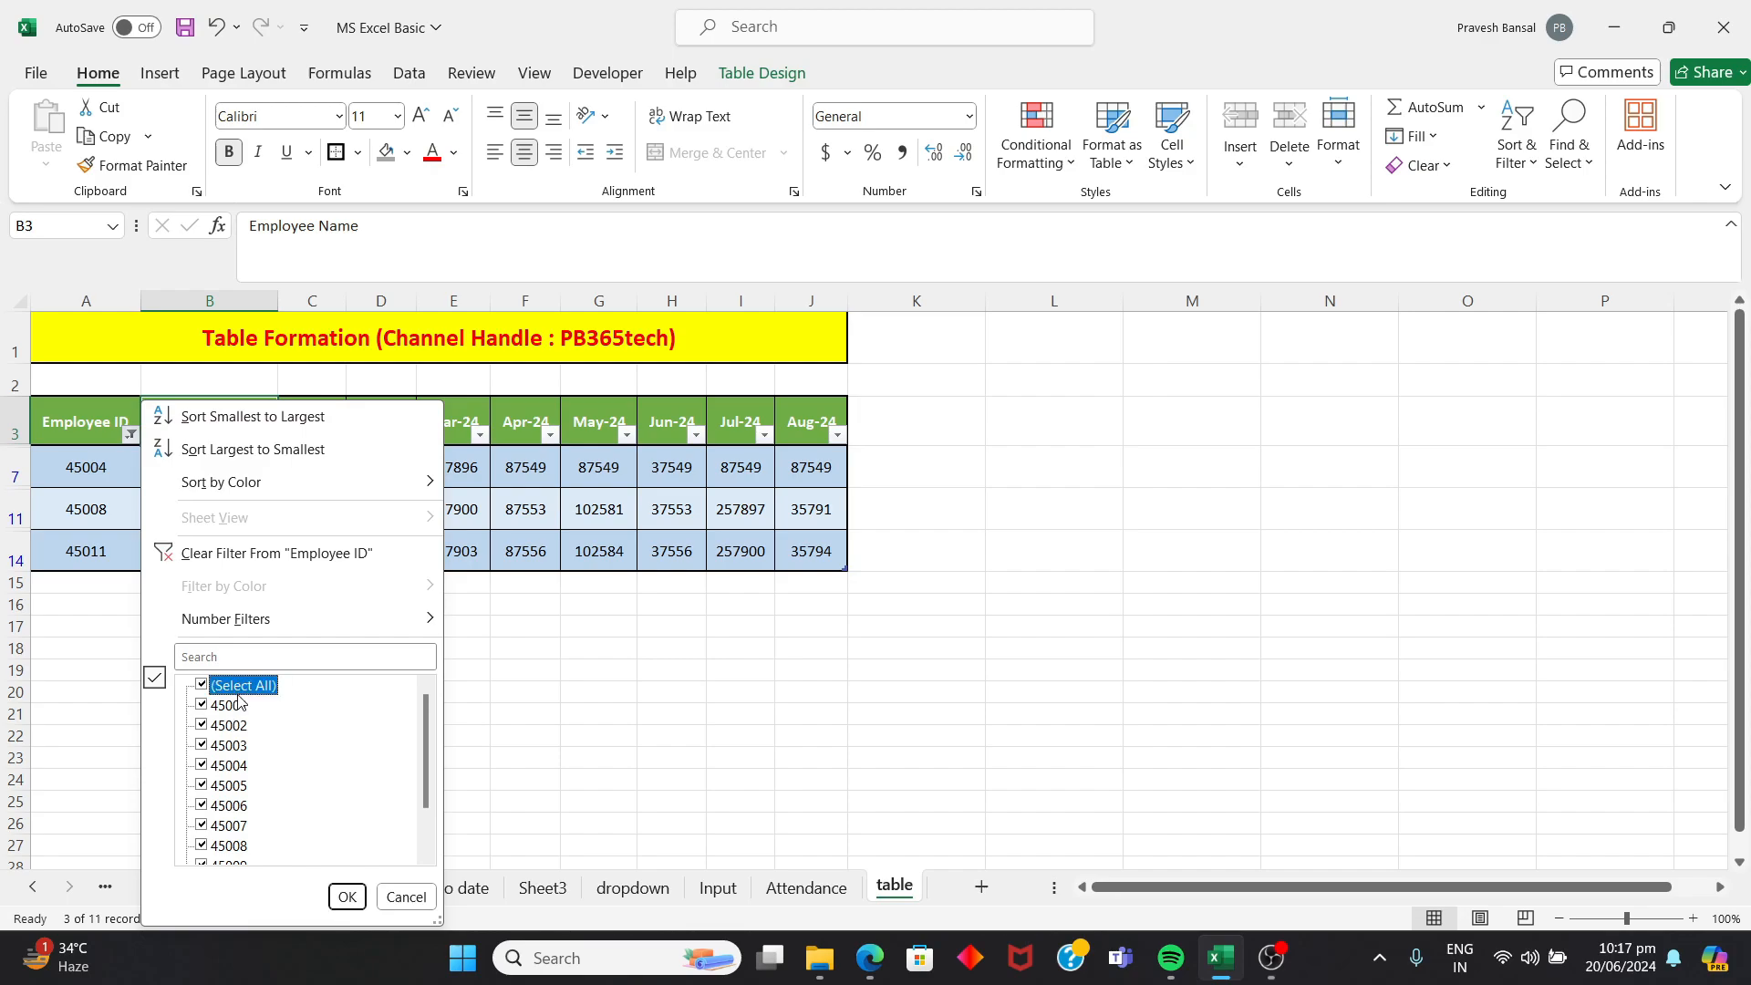
click(345, 895)
click(239, 676)
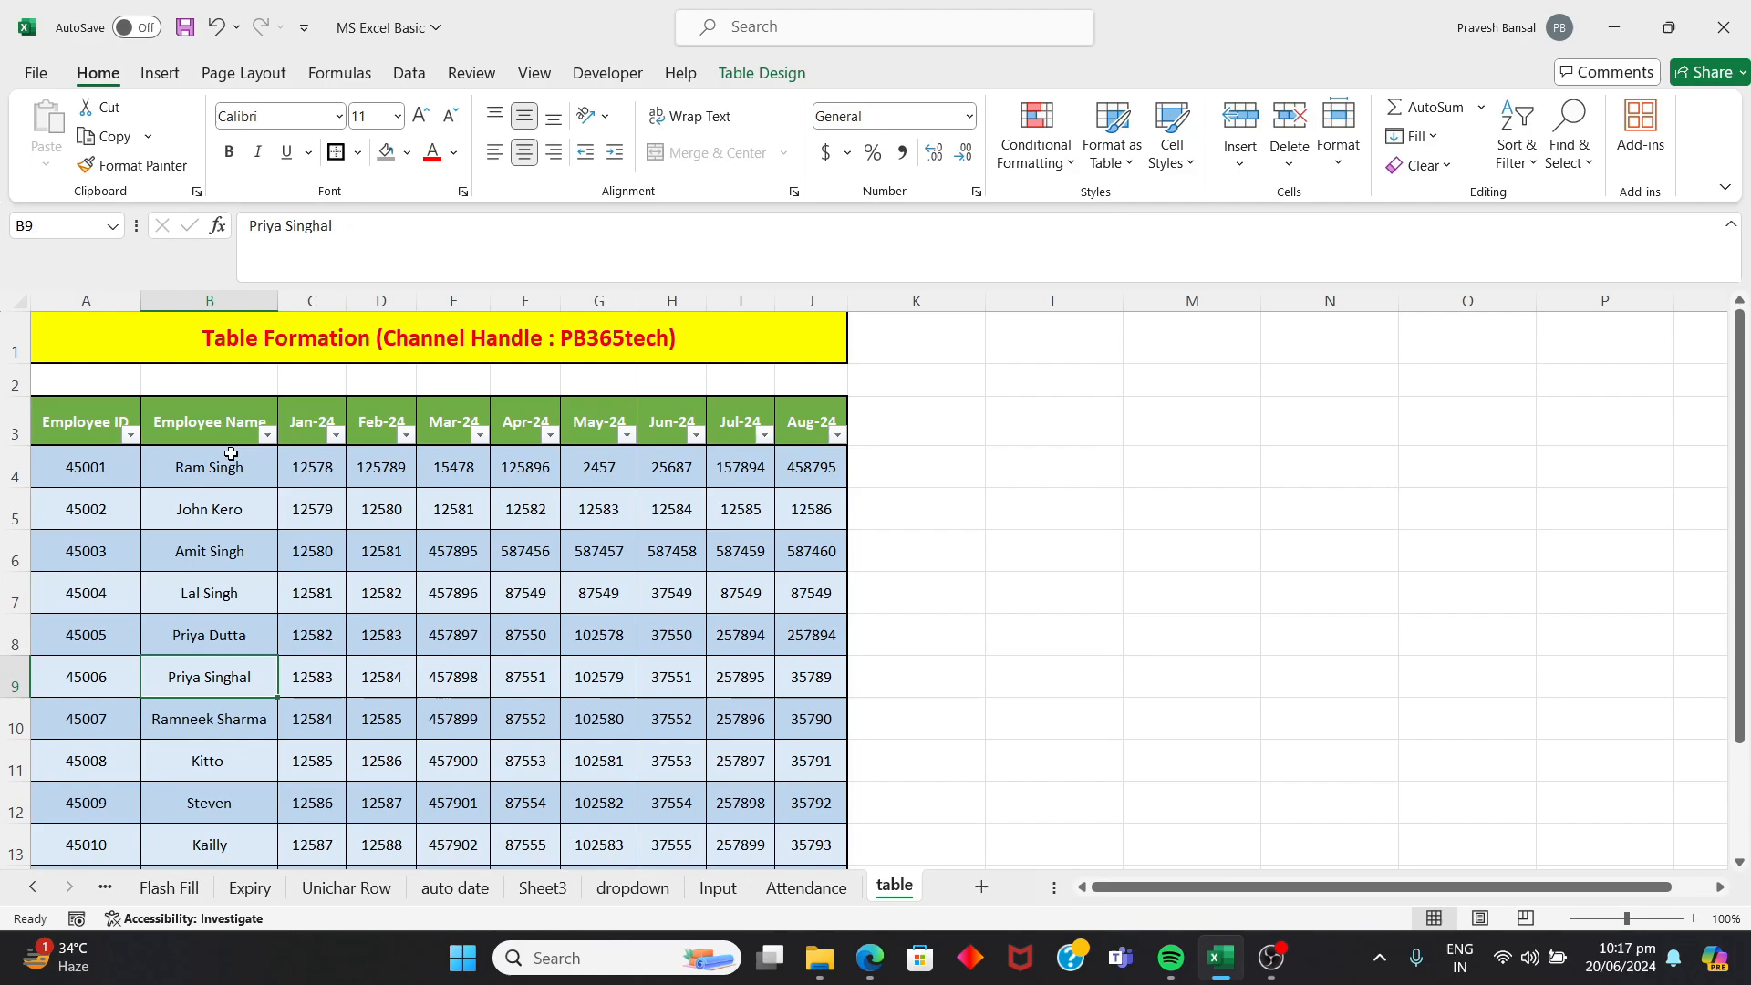
- Review the full list of names in the Employee Name filter, leaving every name selected
click(268, 435)
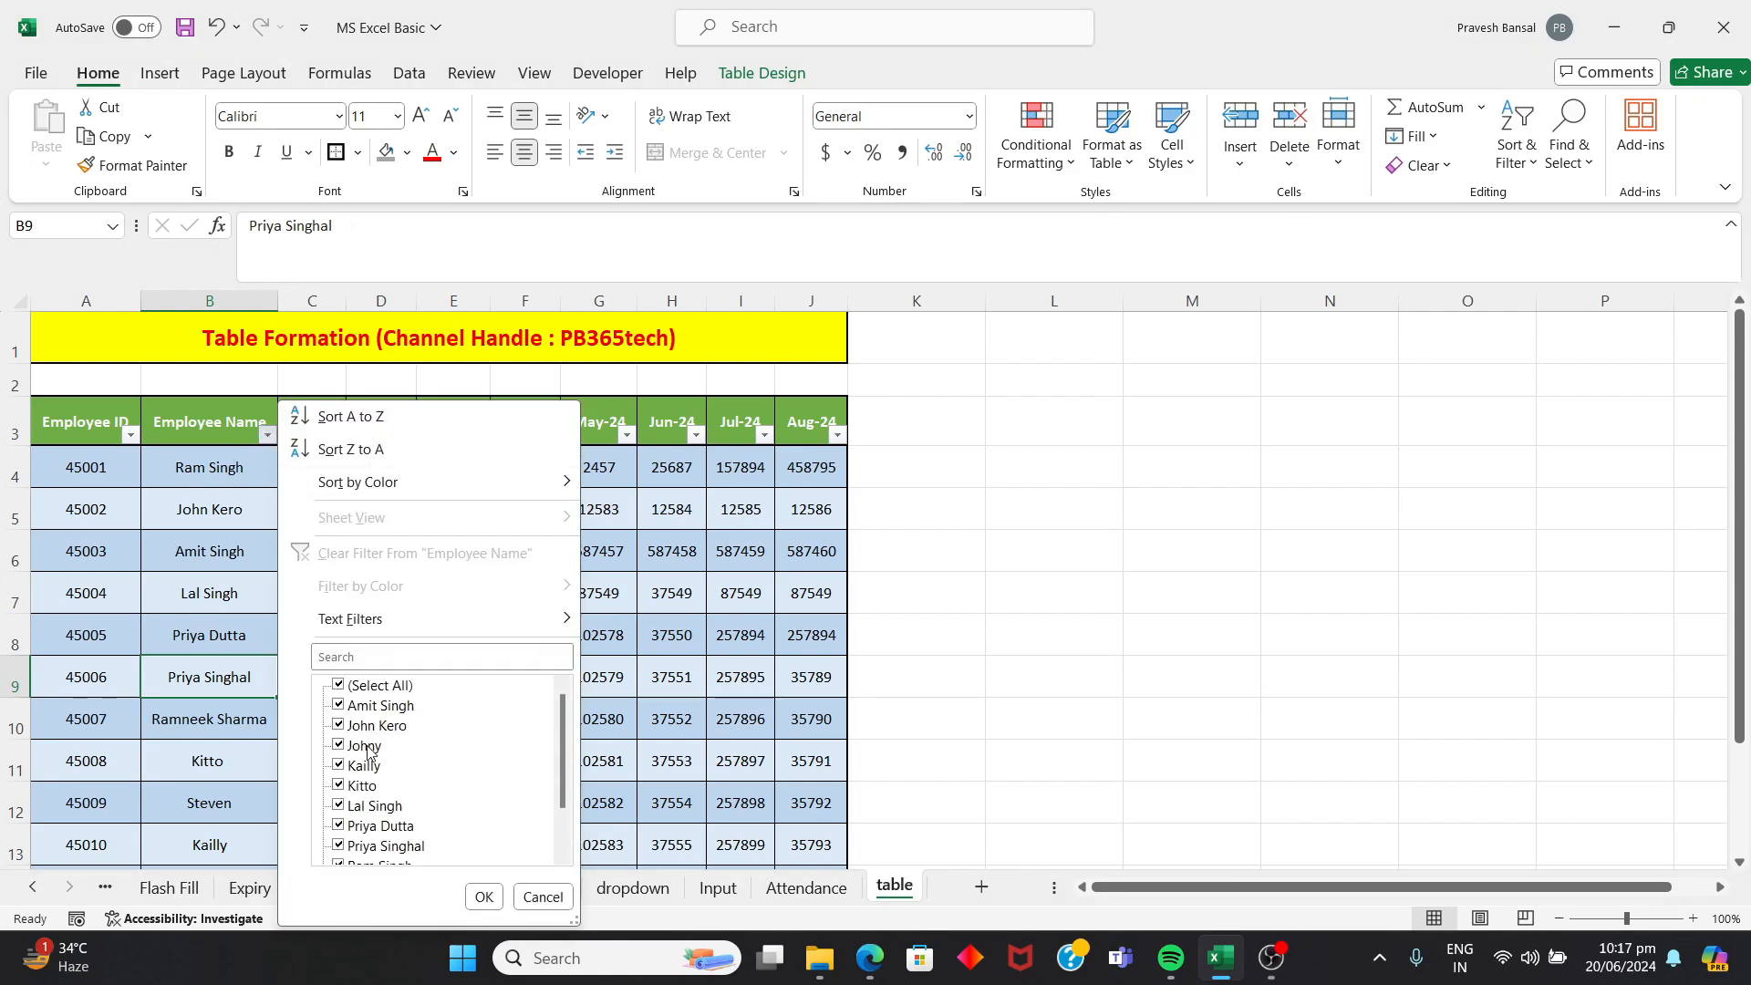
scroll(393, 764, down, 1)
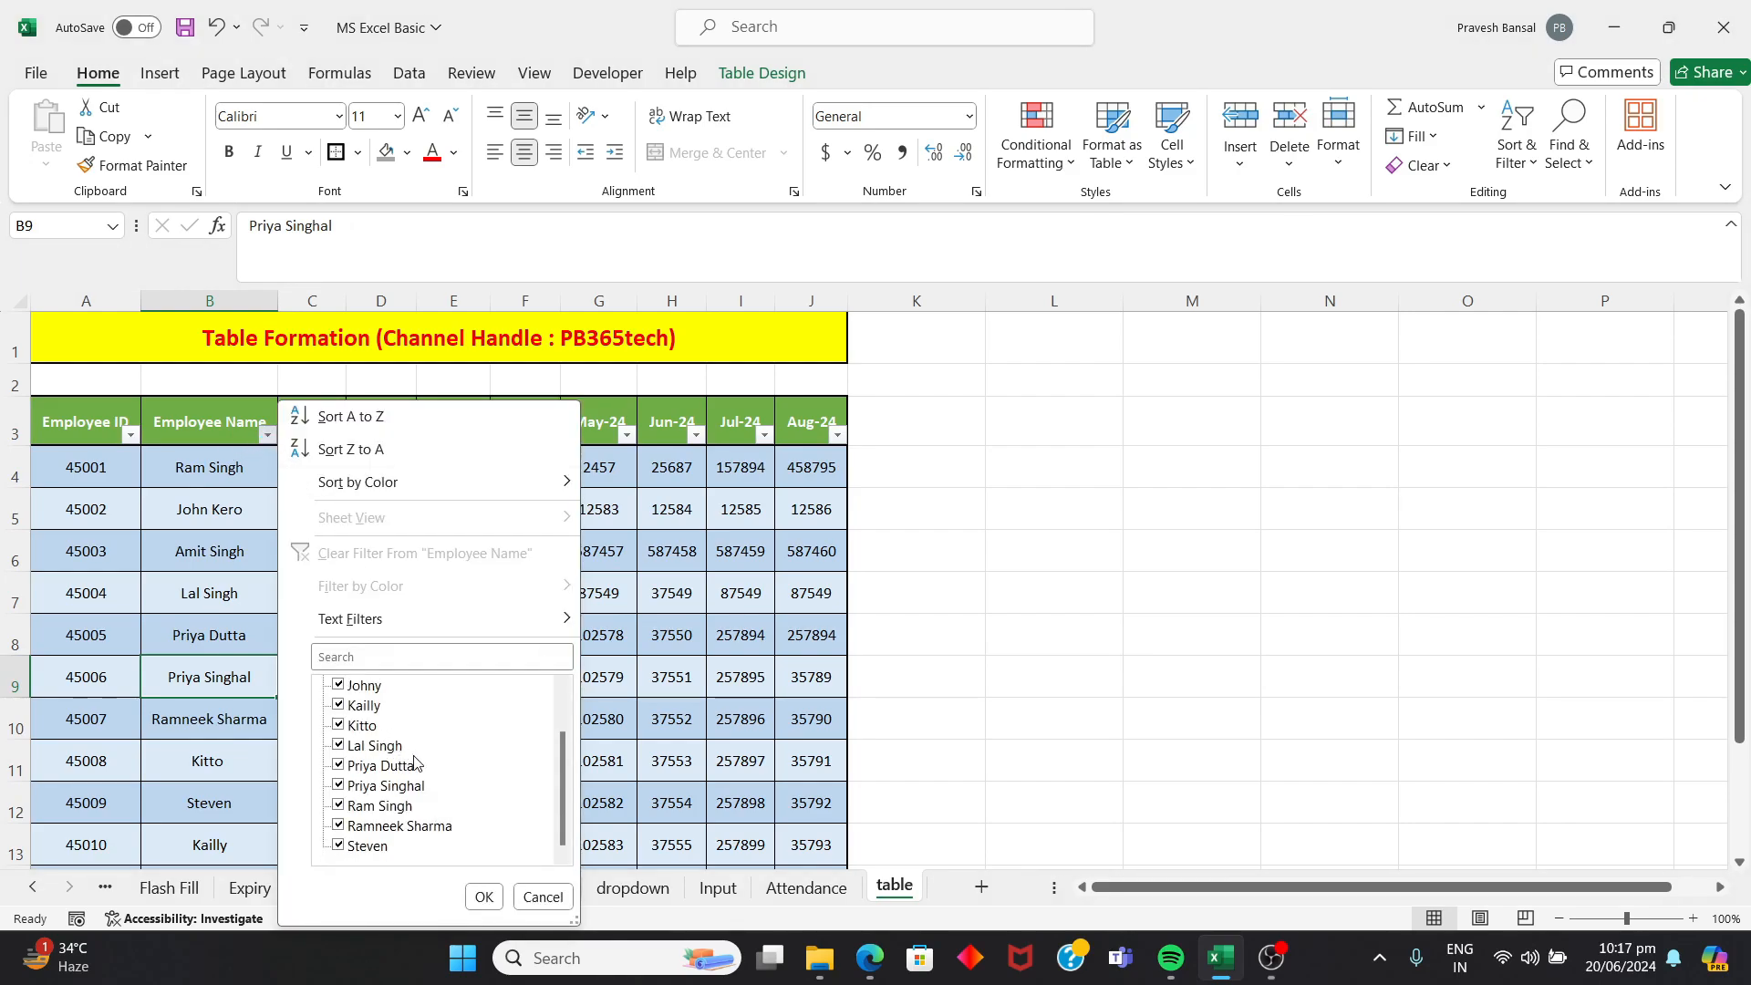
click(483, 899)
click(383, 717)
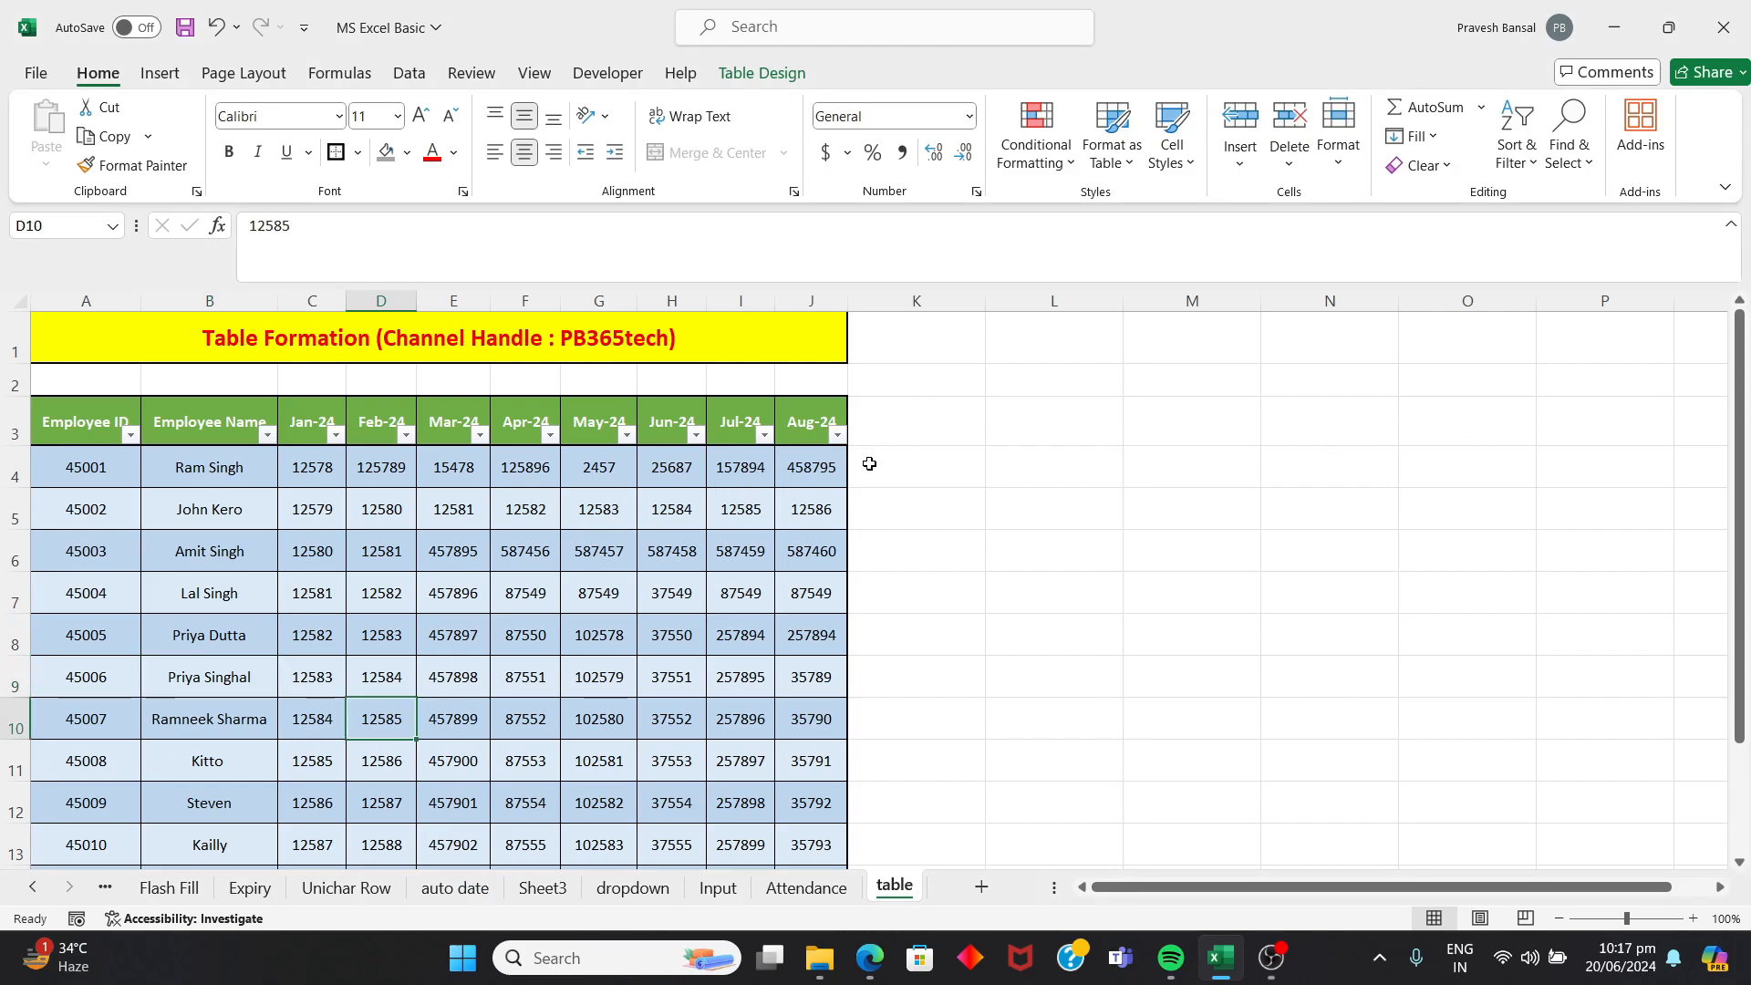
- Extend the table with a new month column by entering the header sep24 in cell K3
click(904, 425)
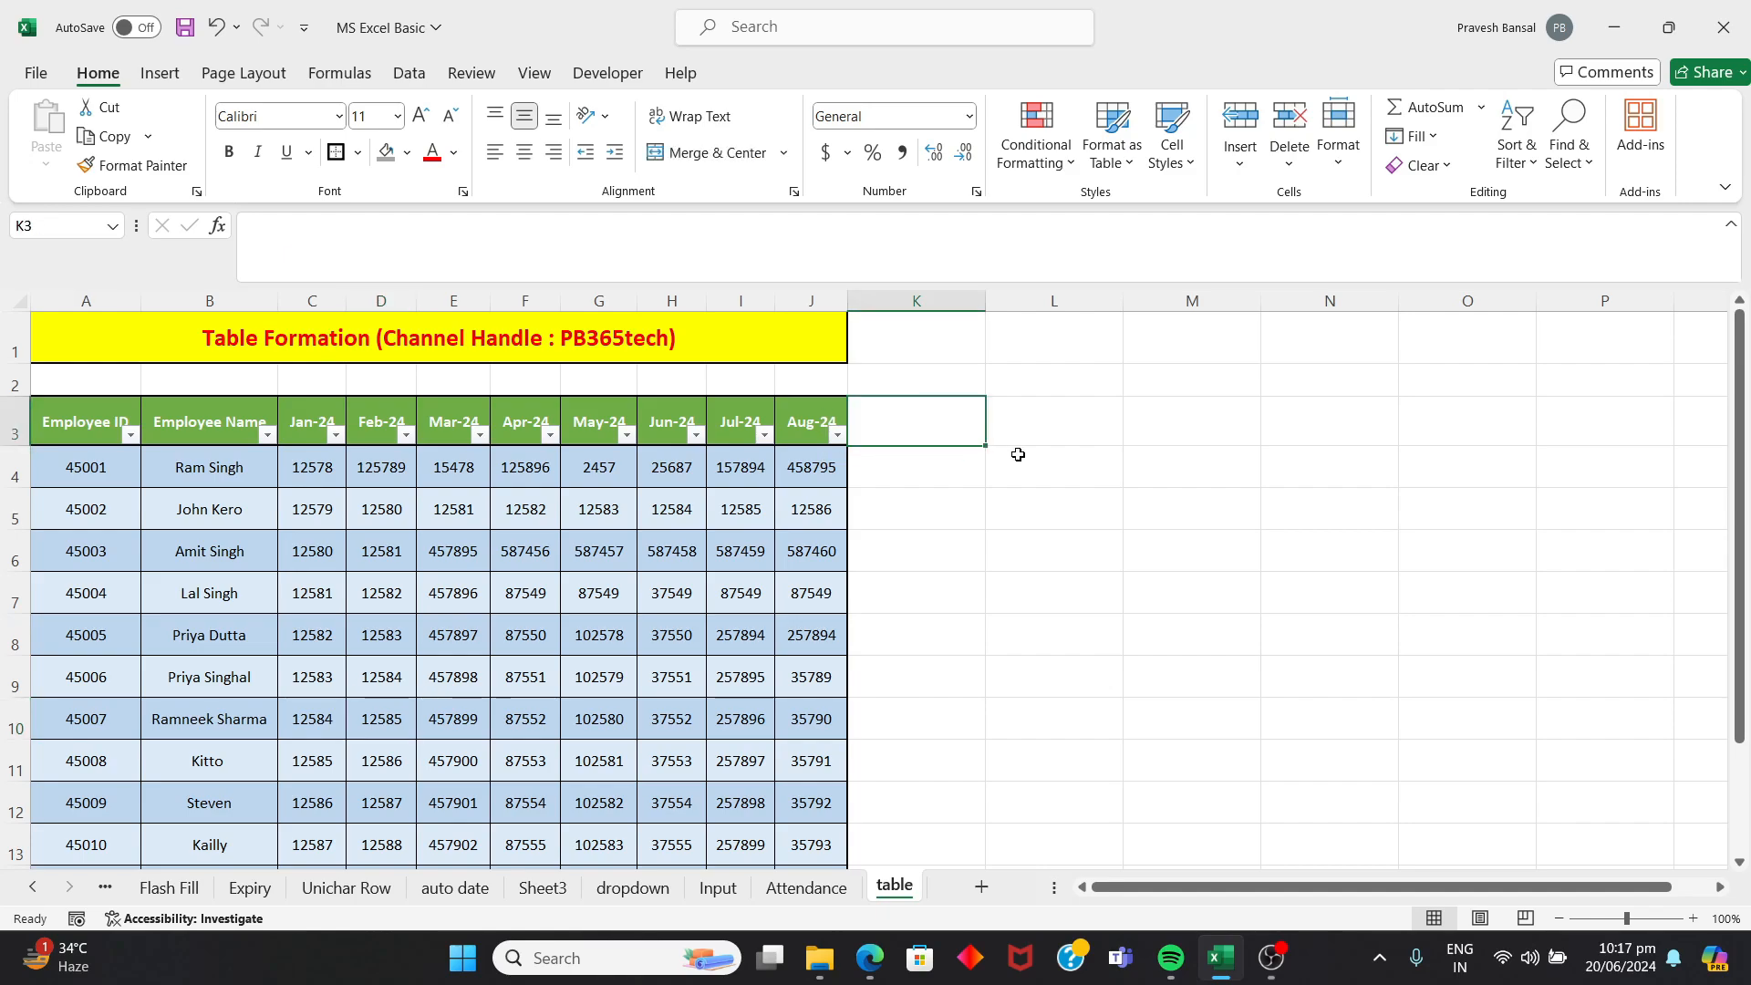
text(se)
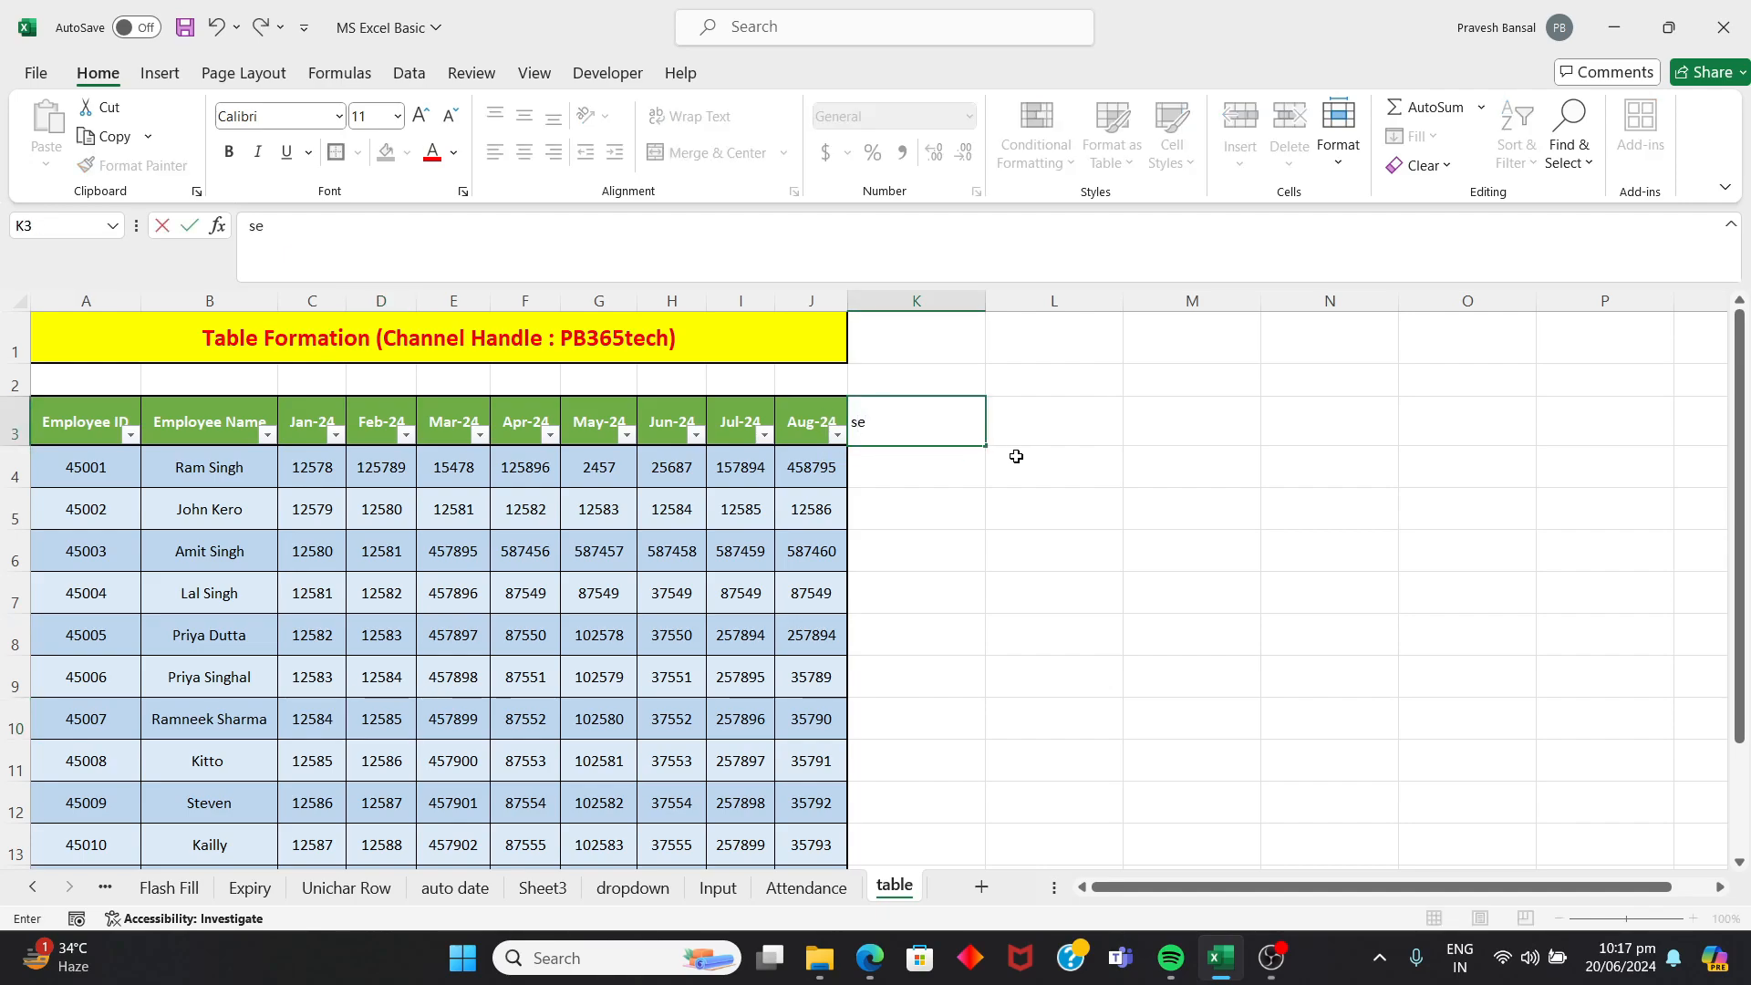
text(p24)
key(Return)
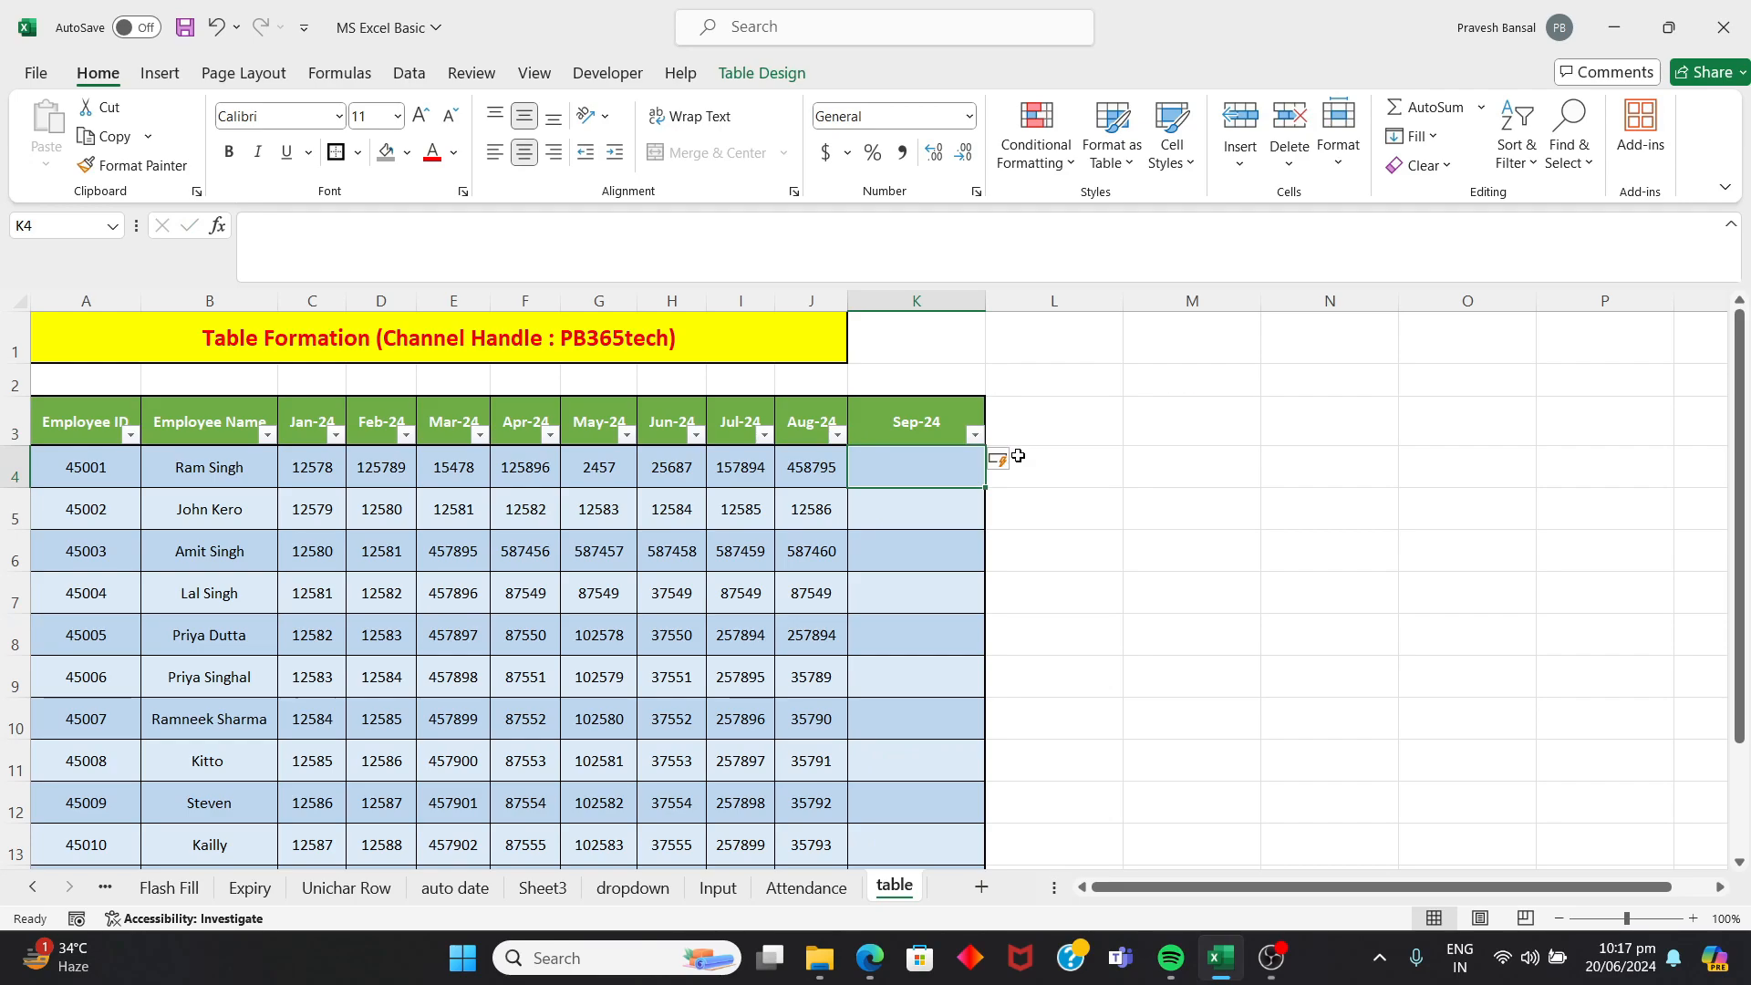
scroll(897, 543, down, 1)
scroll(895, 529, up, 1)
scroll(905, 524, down, 2)
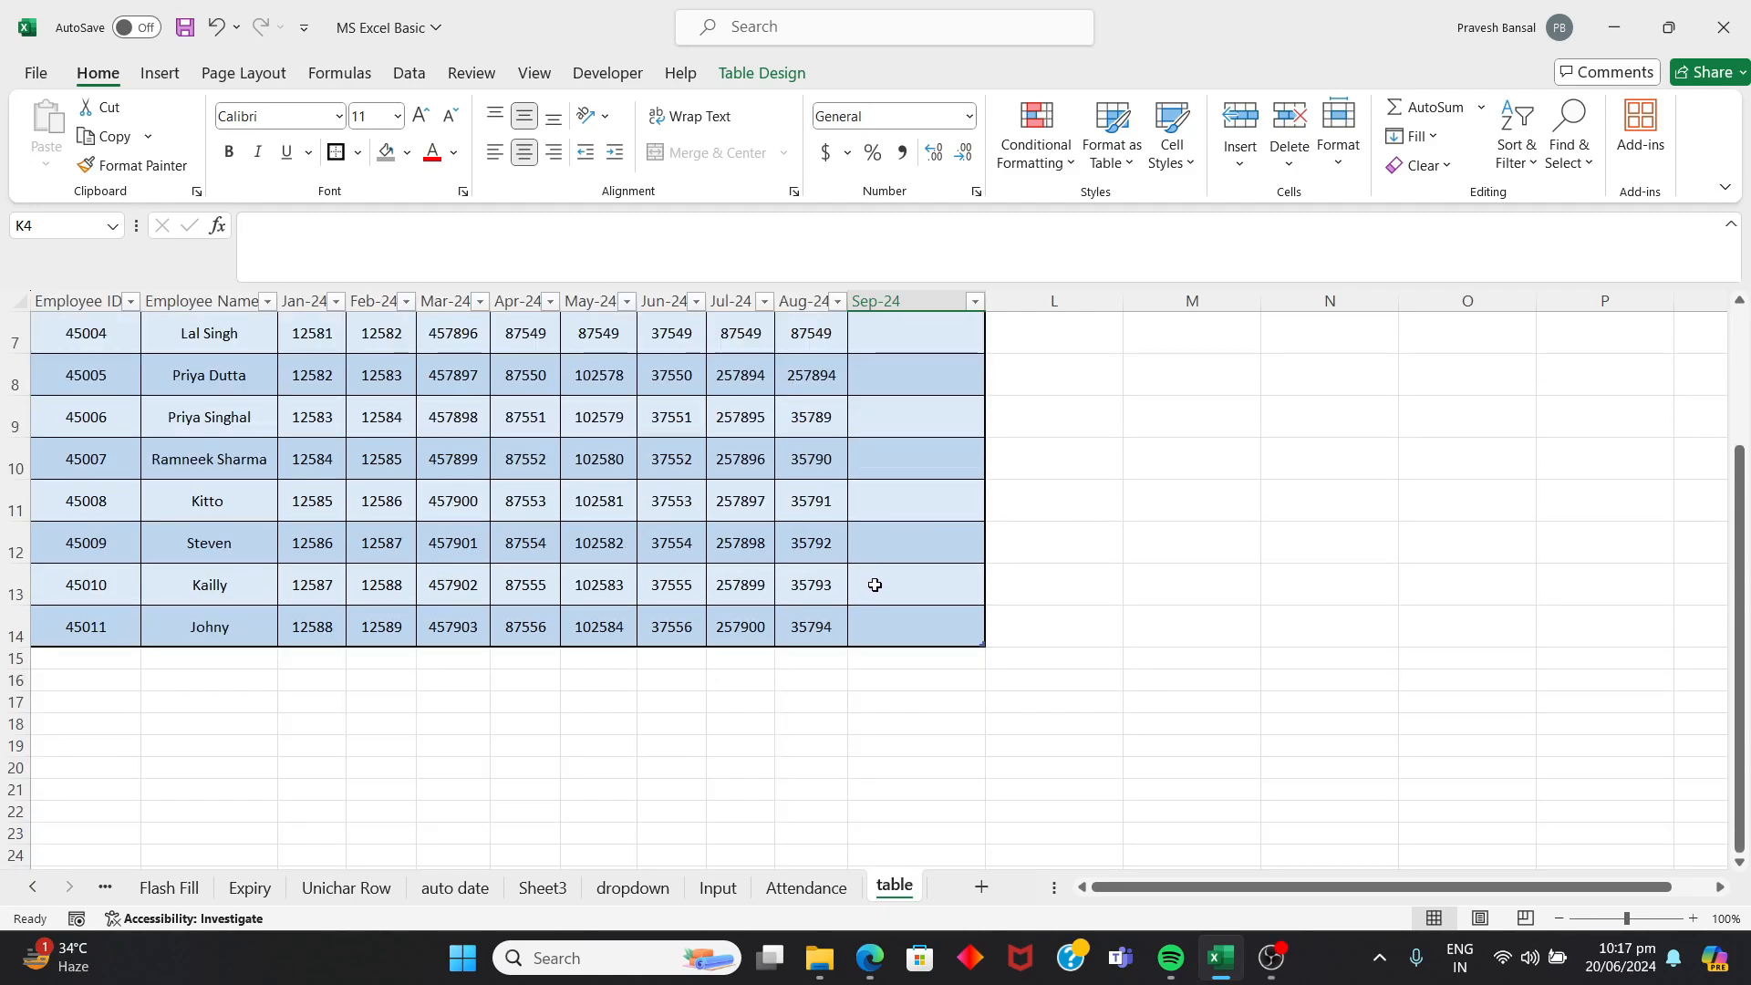
scroll(866, 595, up, 2)
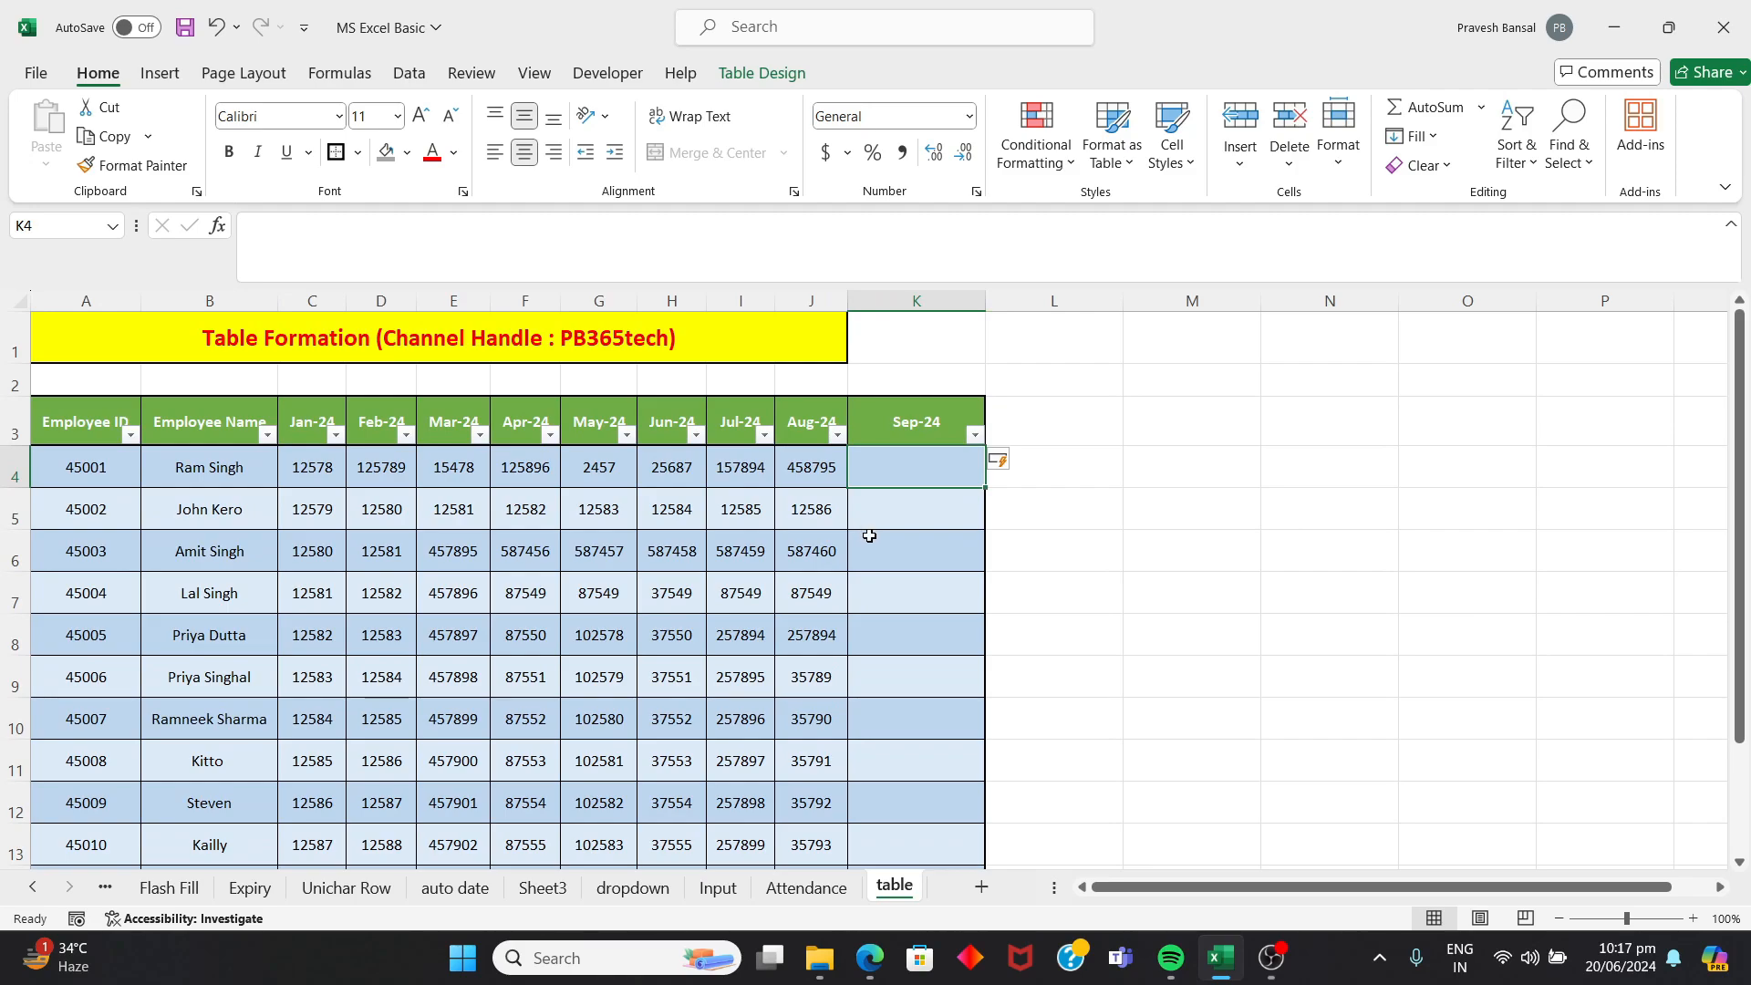
- Add a new table row by entering another employee ID in cell A15, directly below the last employee
scroll(840, 502, down, 1)
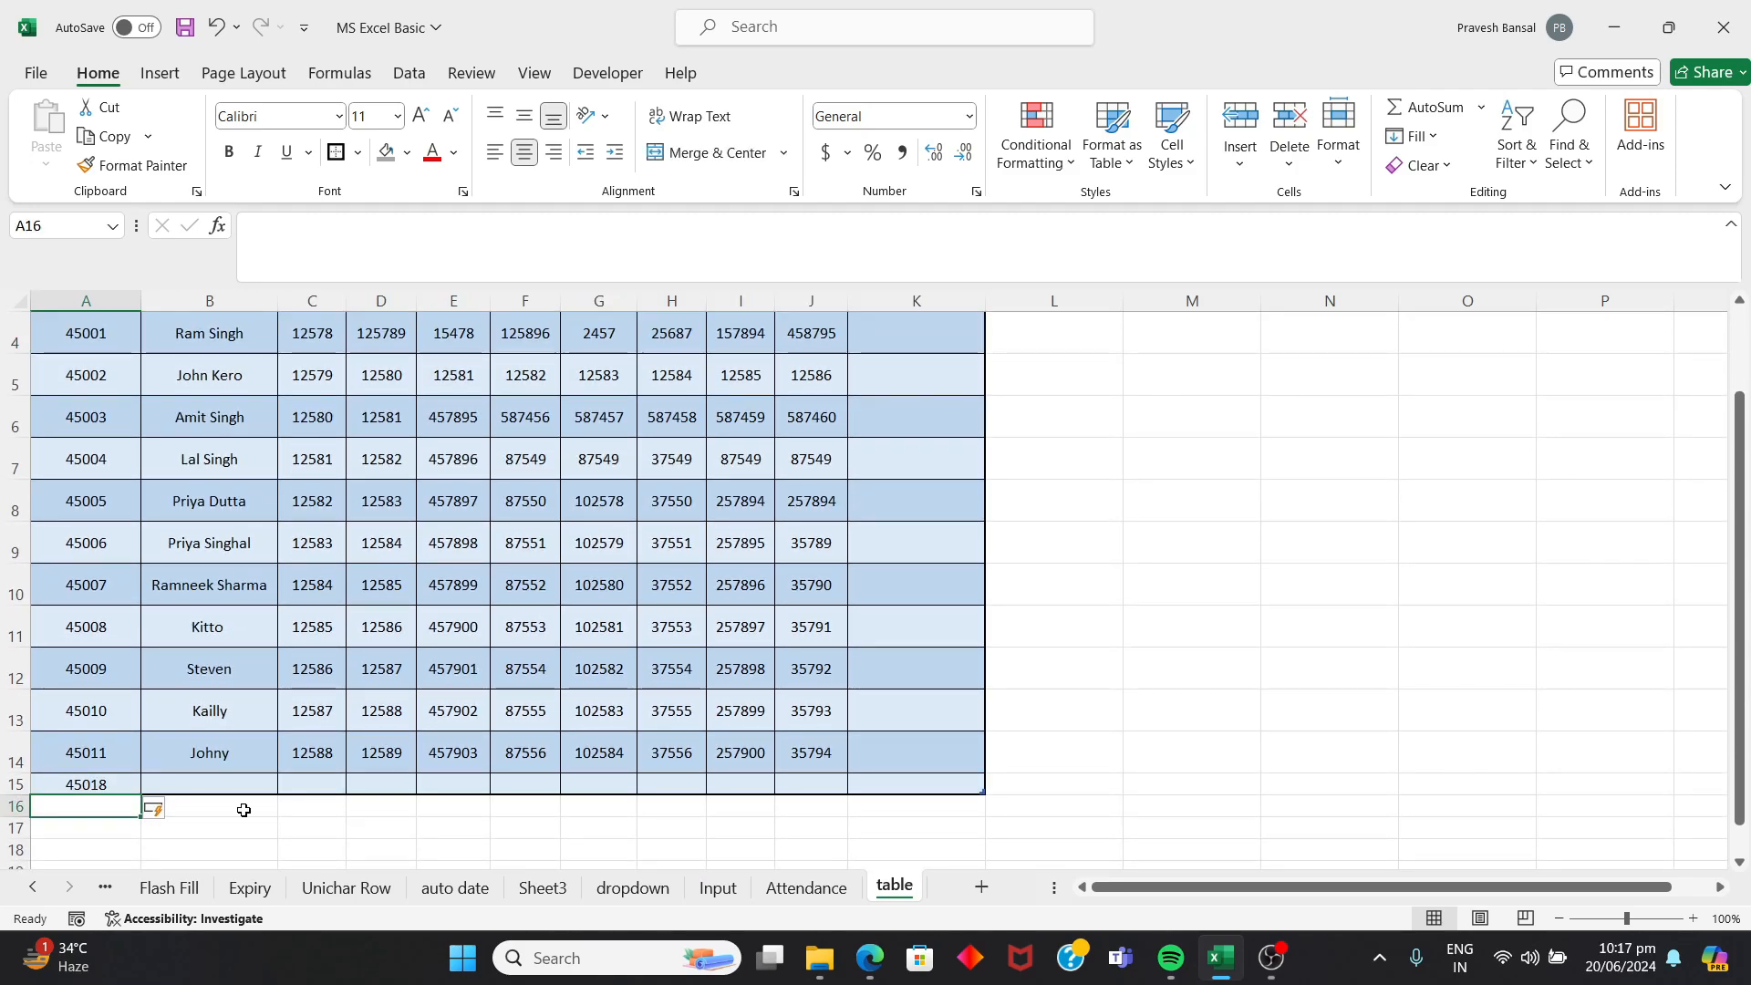
scroll(654, 474, up, 1)
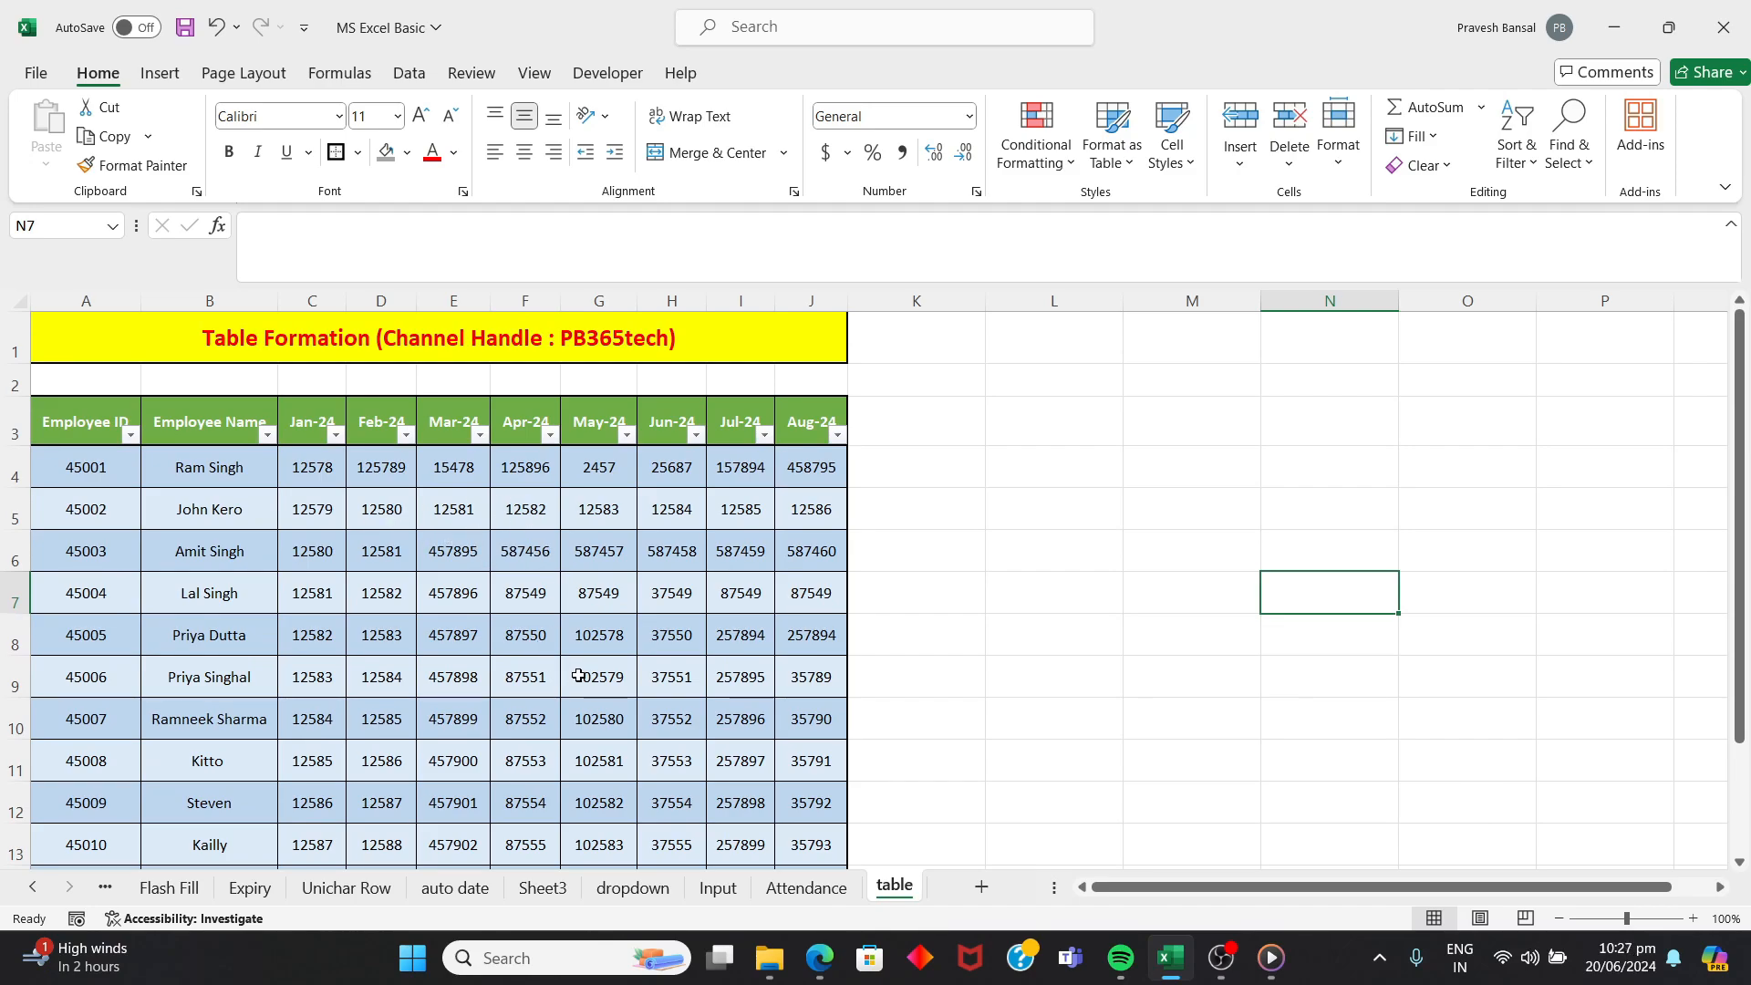
- Add a total row to the employee table and check its Aug-24 sum against the values in J4:J14
click(549, 637)
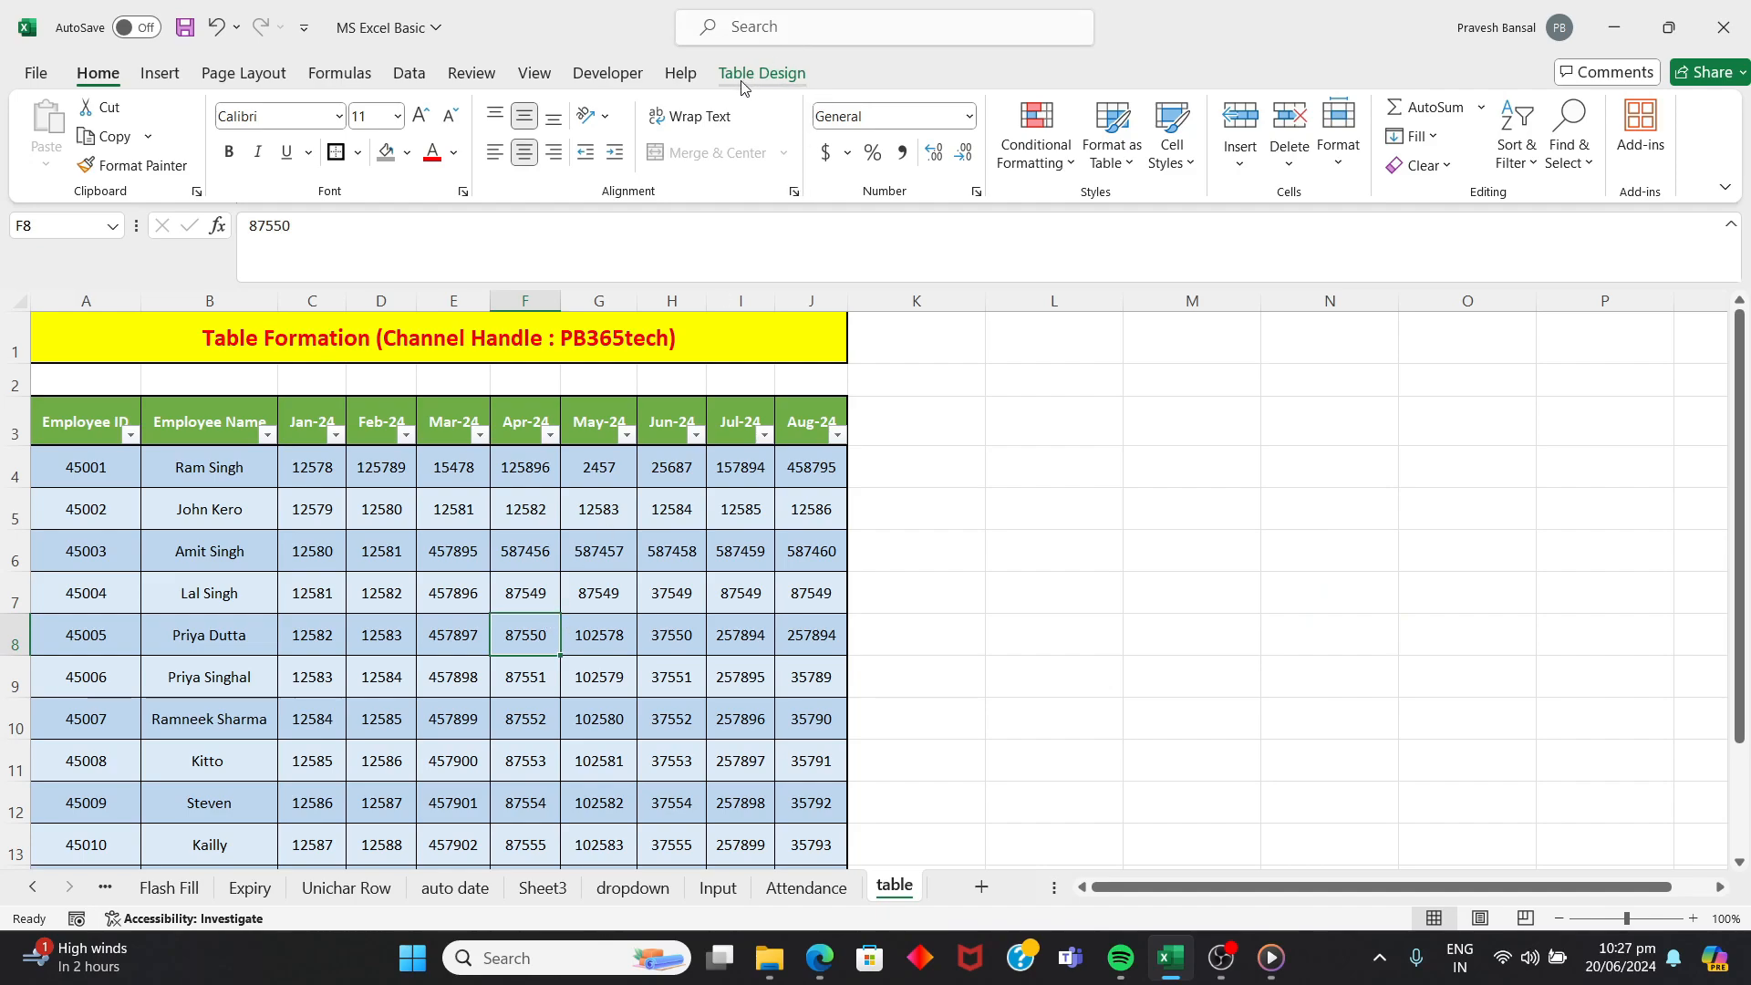
click(1024, 546)
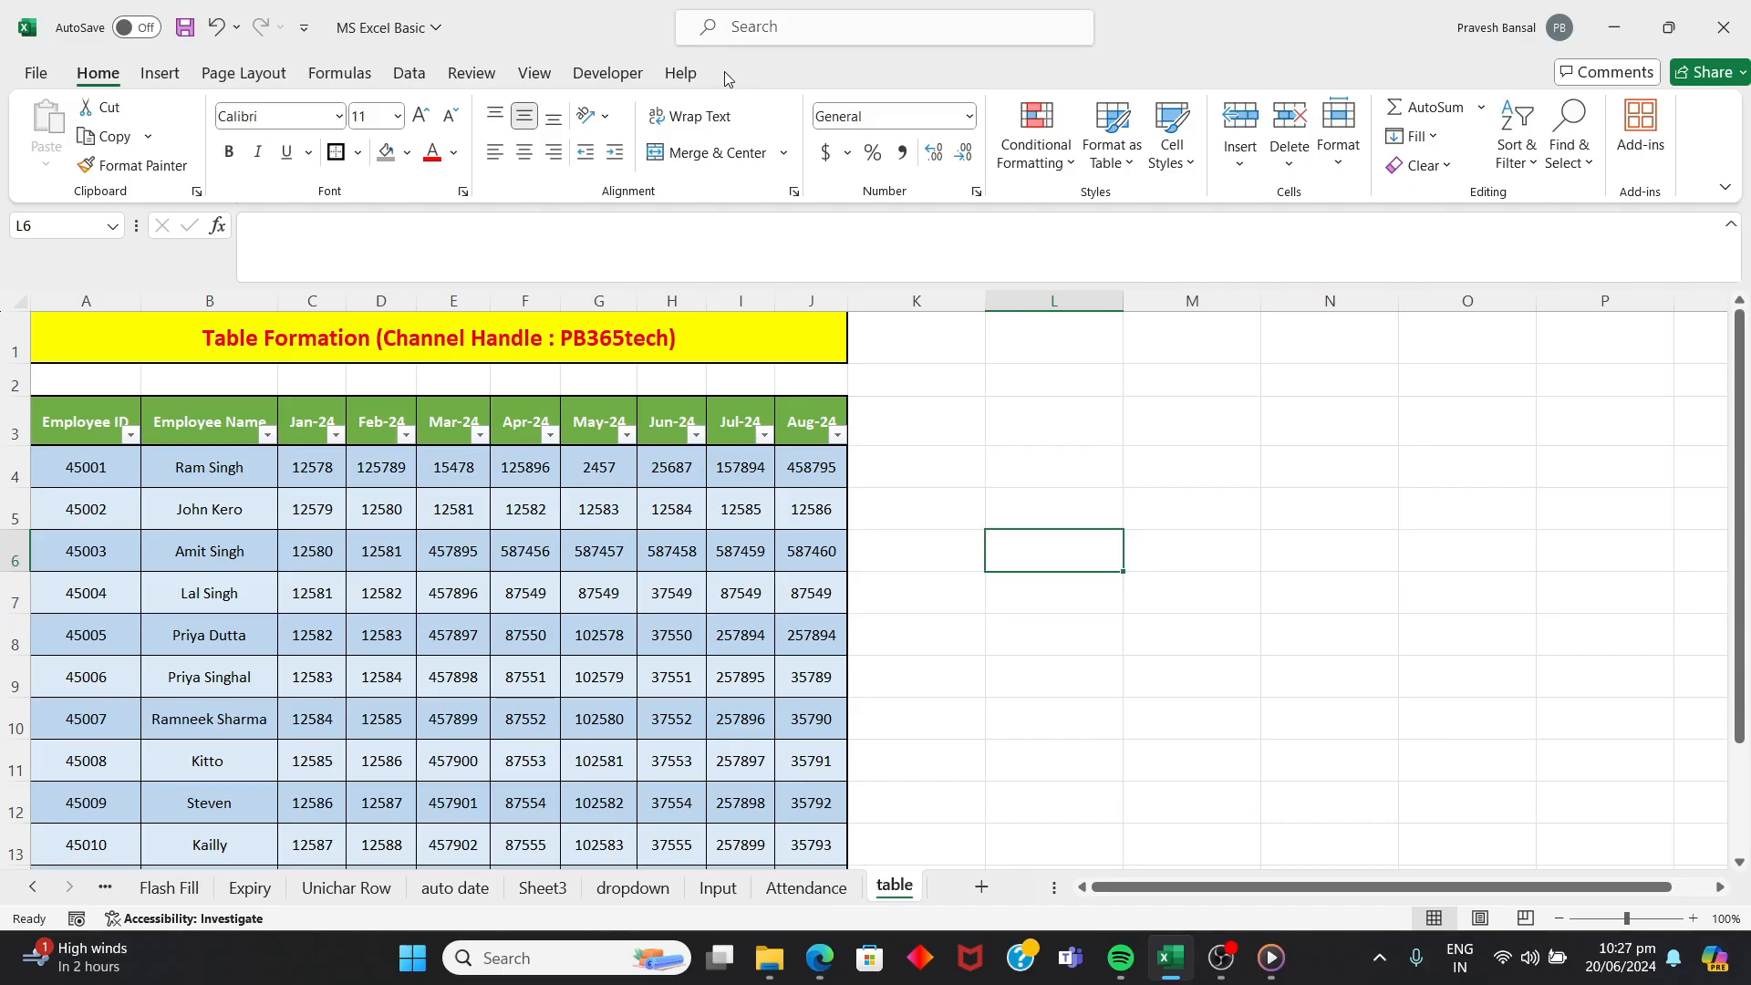
click(529, 555)
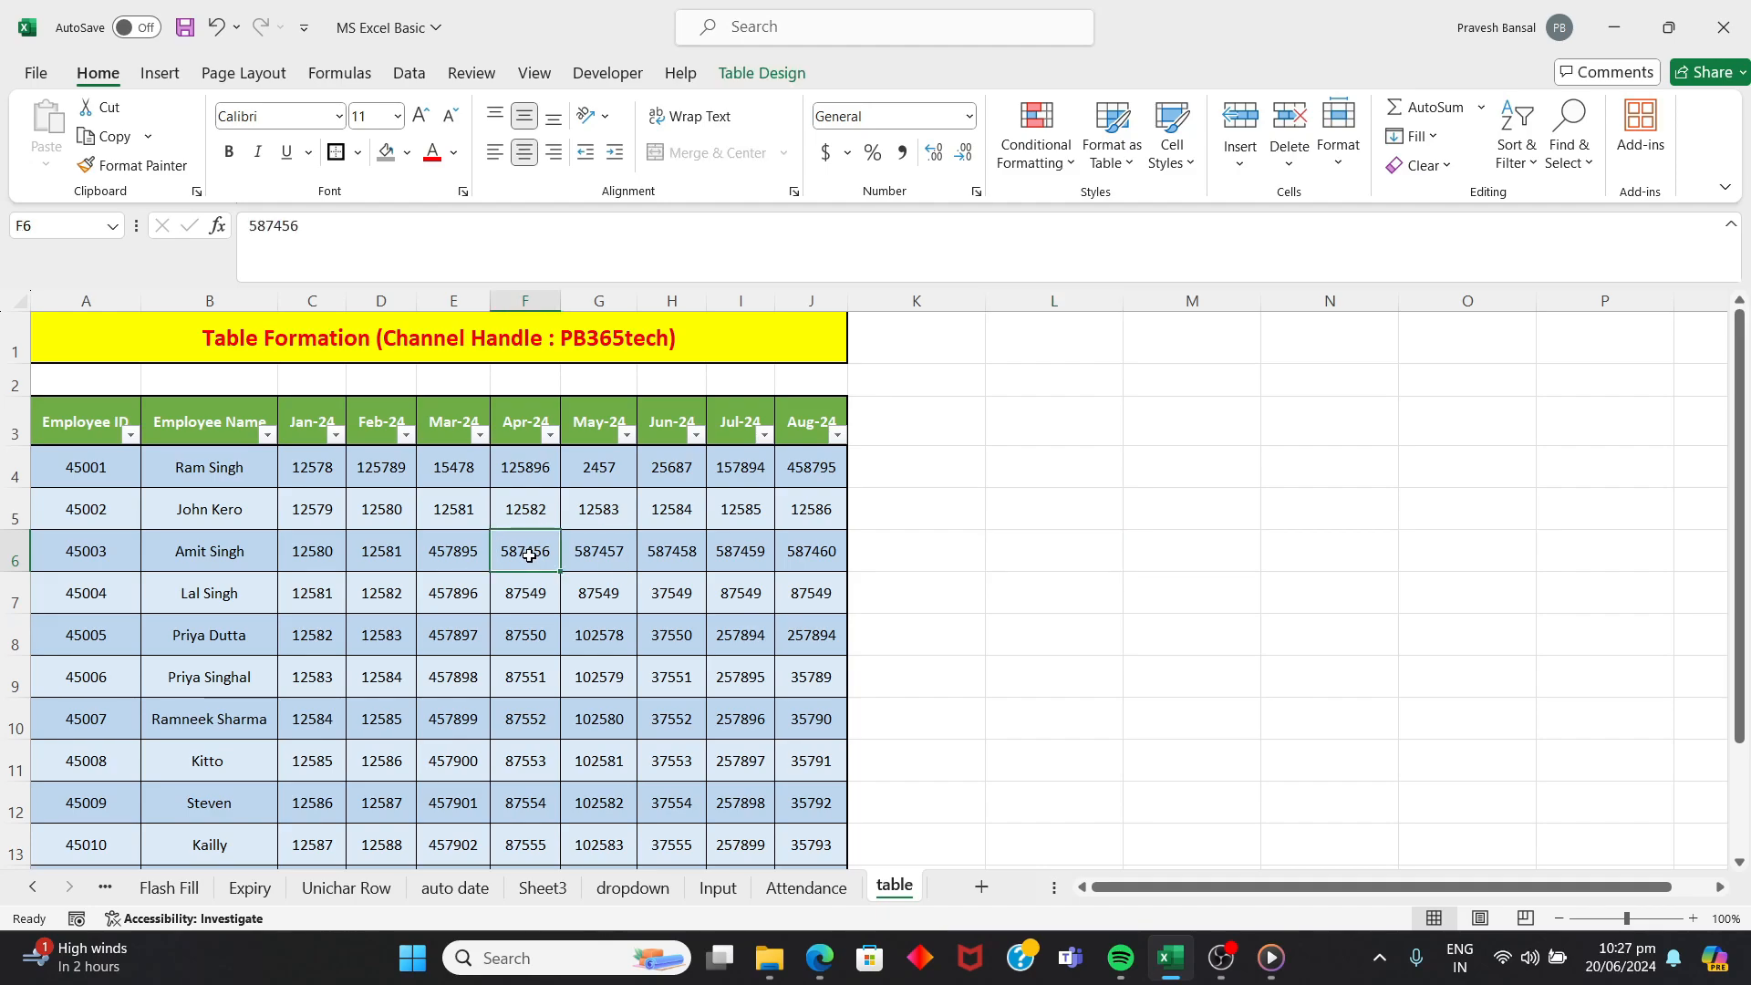
click(748, 79)
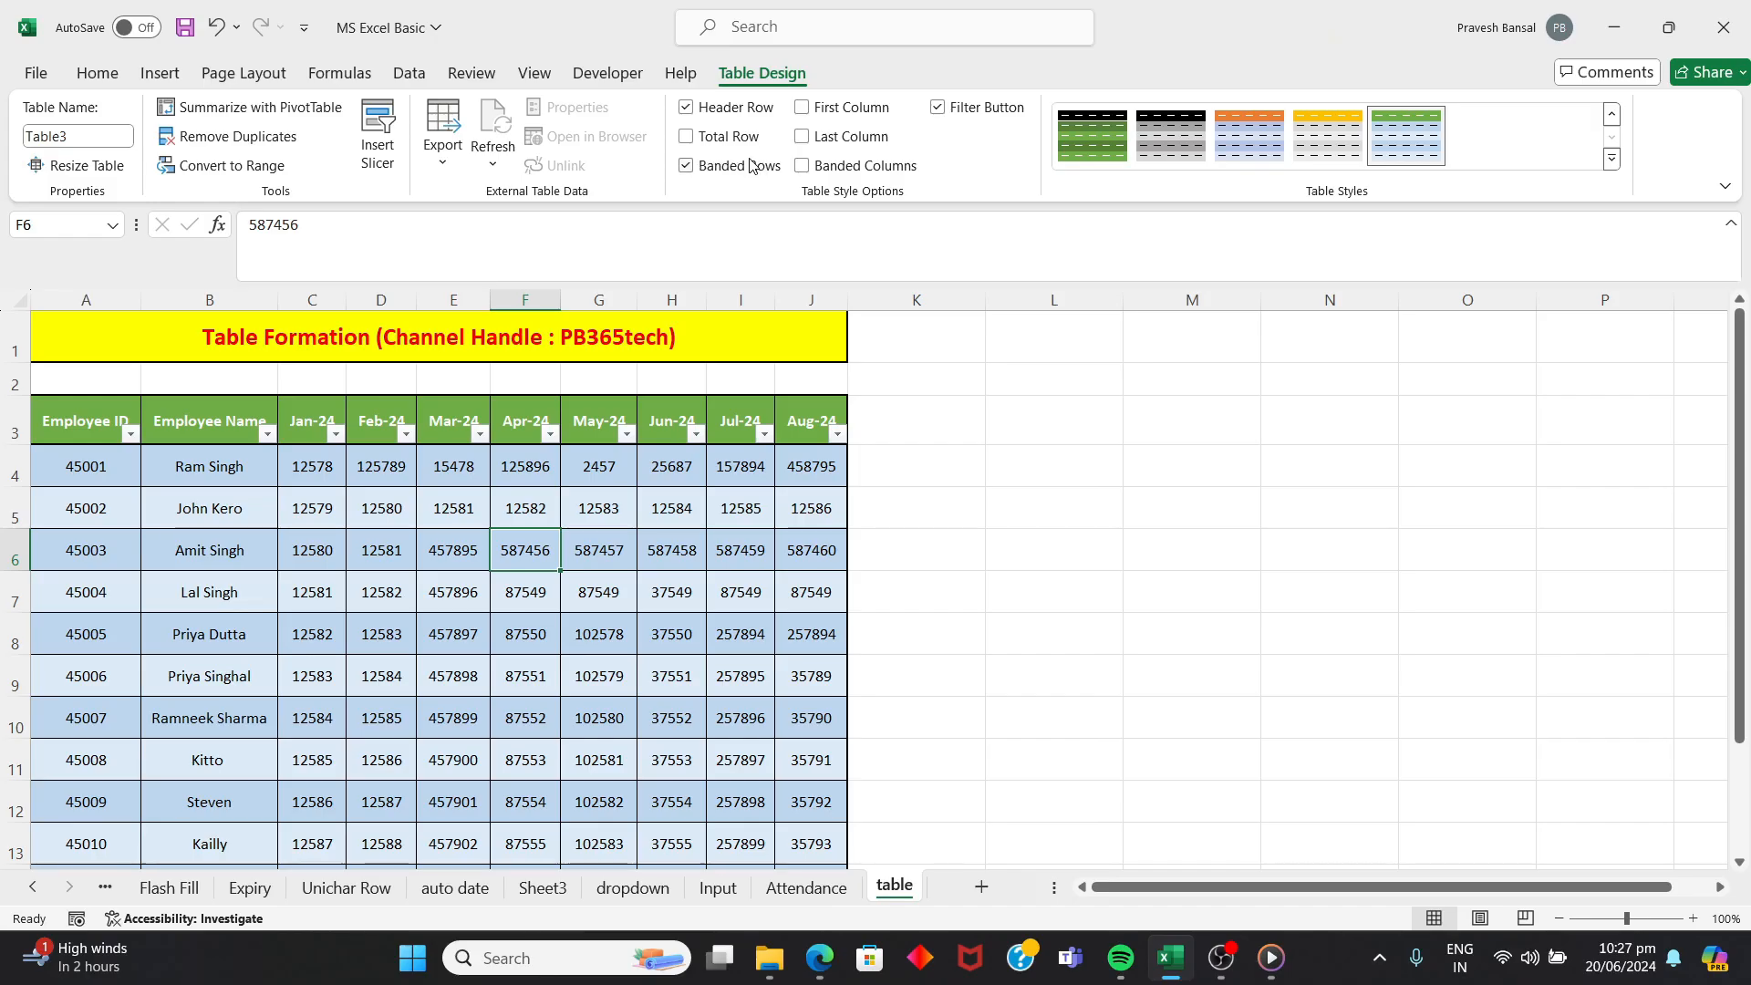
click(687, 139)
scroll(812, 499, down, 3)
key(Right)
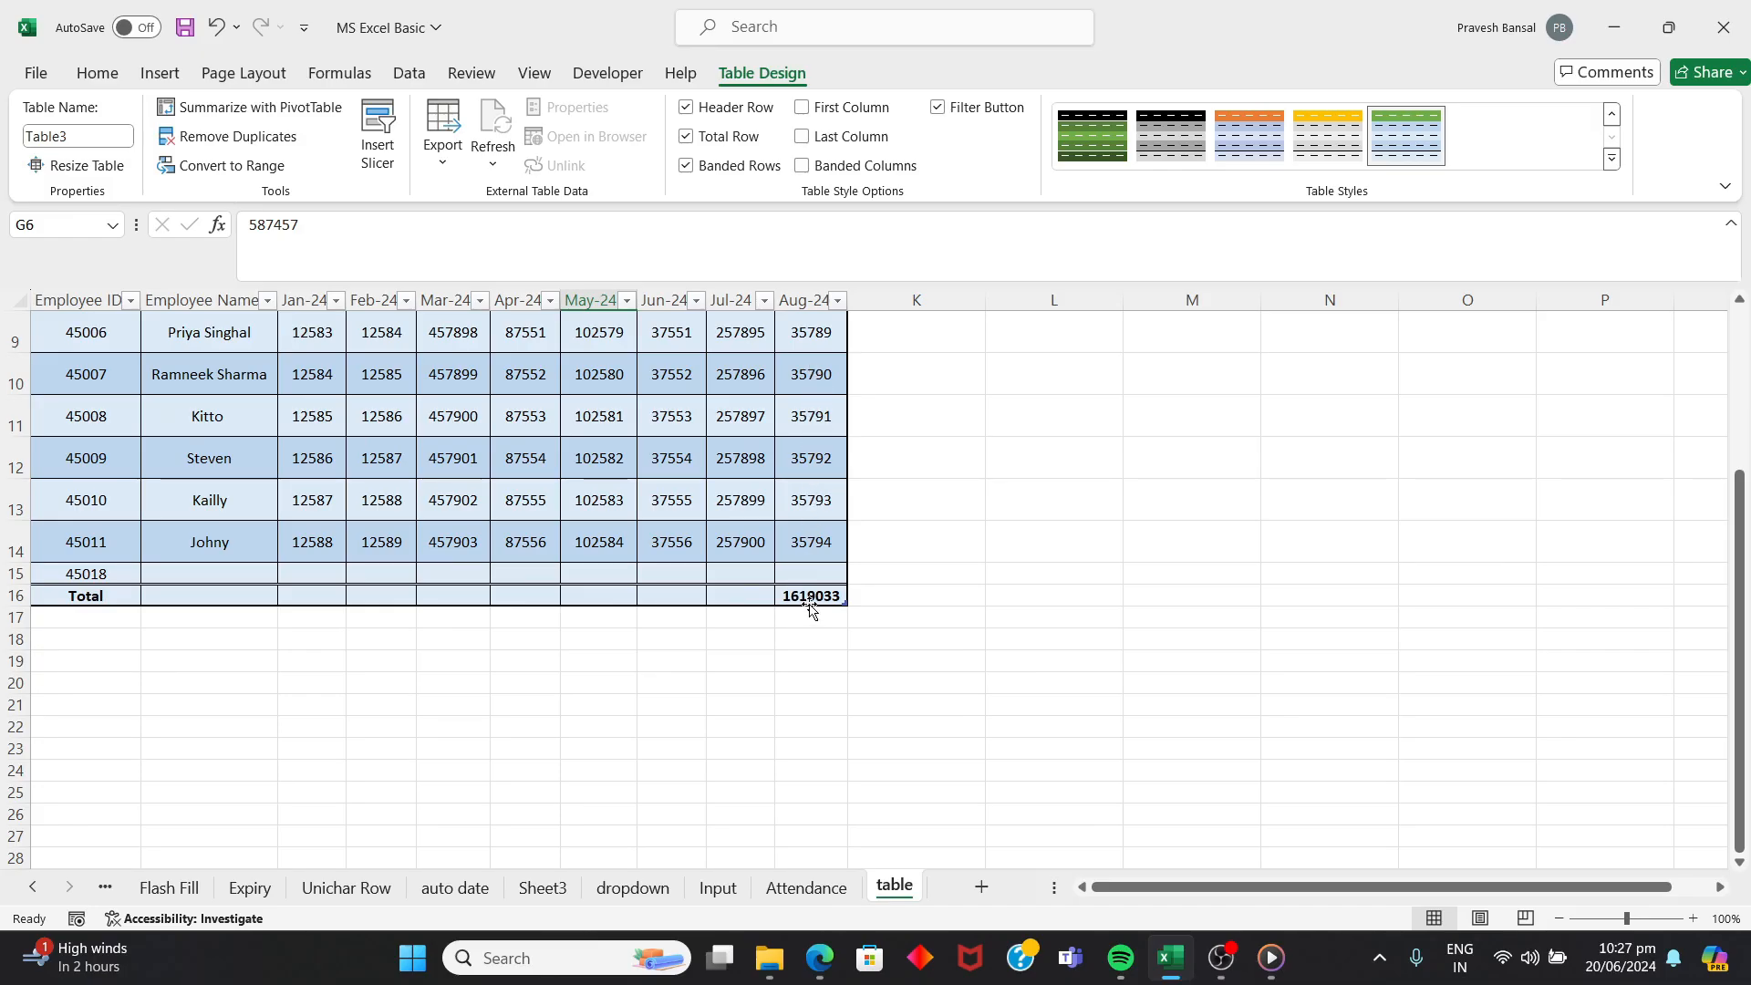
scroll(810, 501, up, 2)
drag(809, 381, 800, 801)
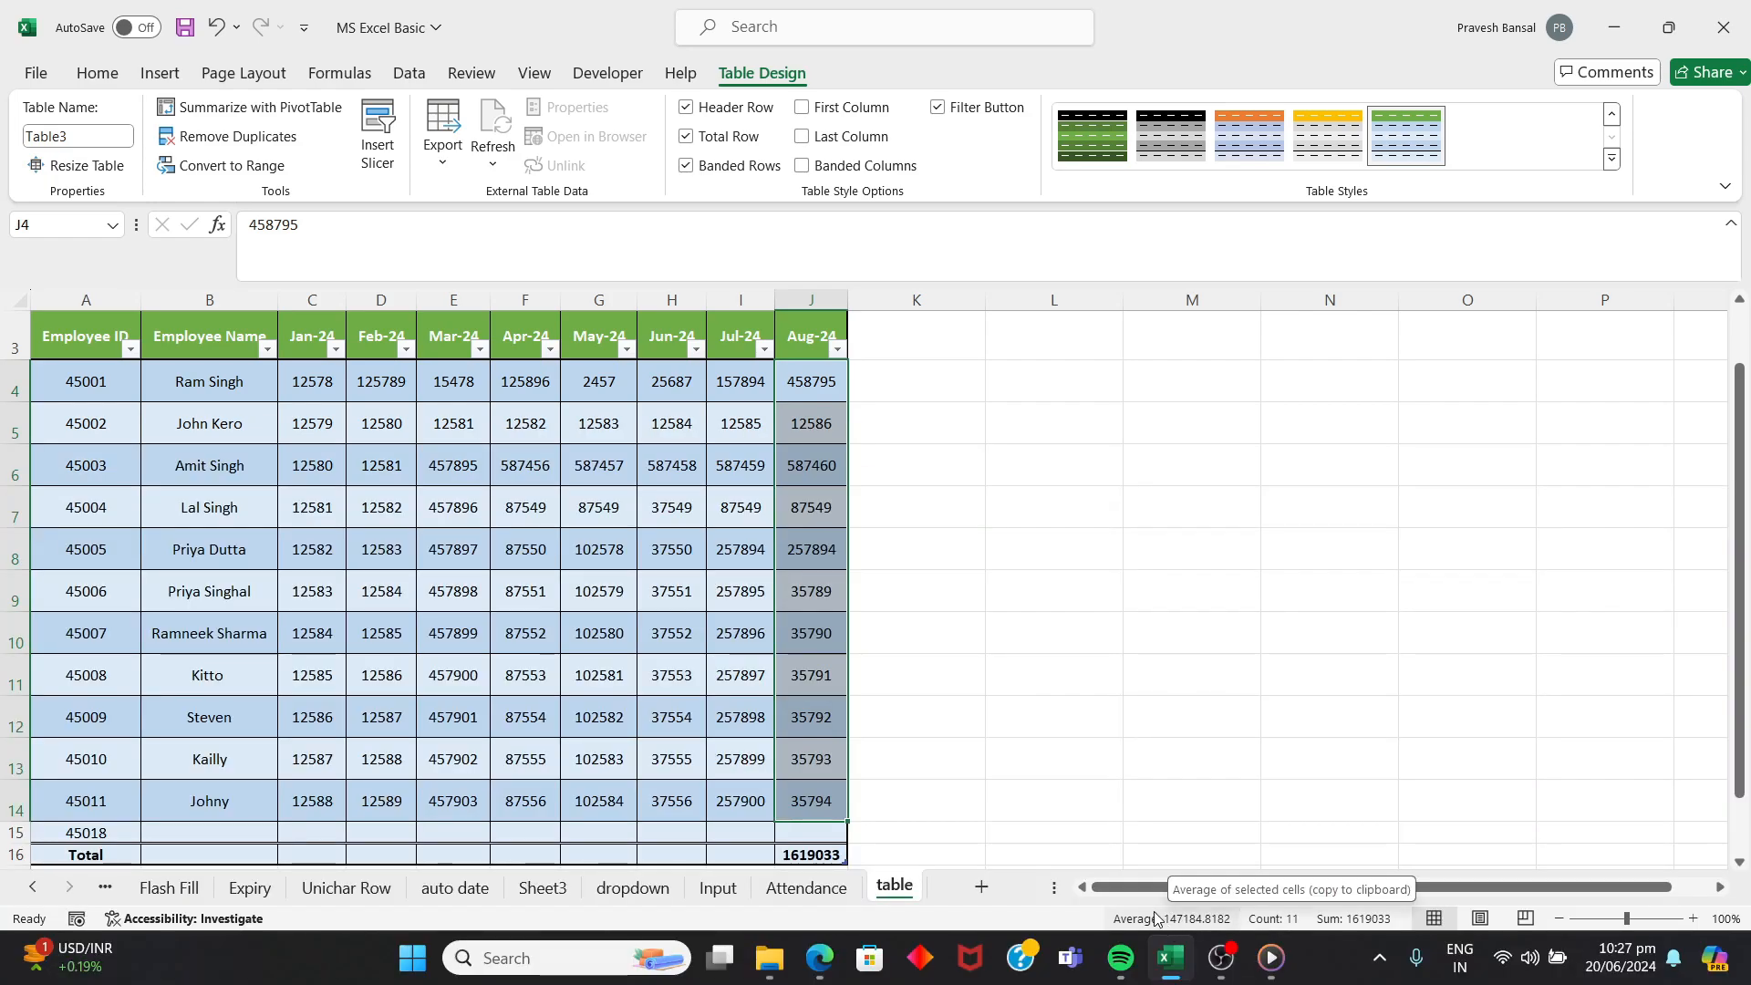
- Set the Jul-24 cell of the total row to Average and check it against the values in I4:I14
click(747, 854)
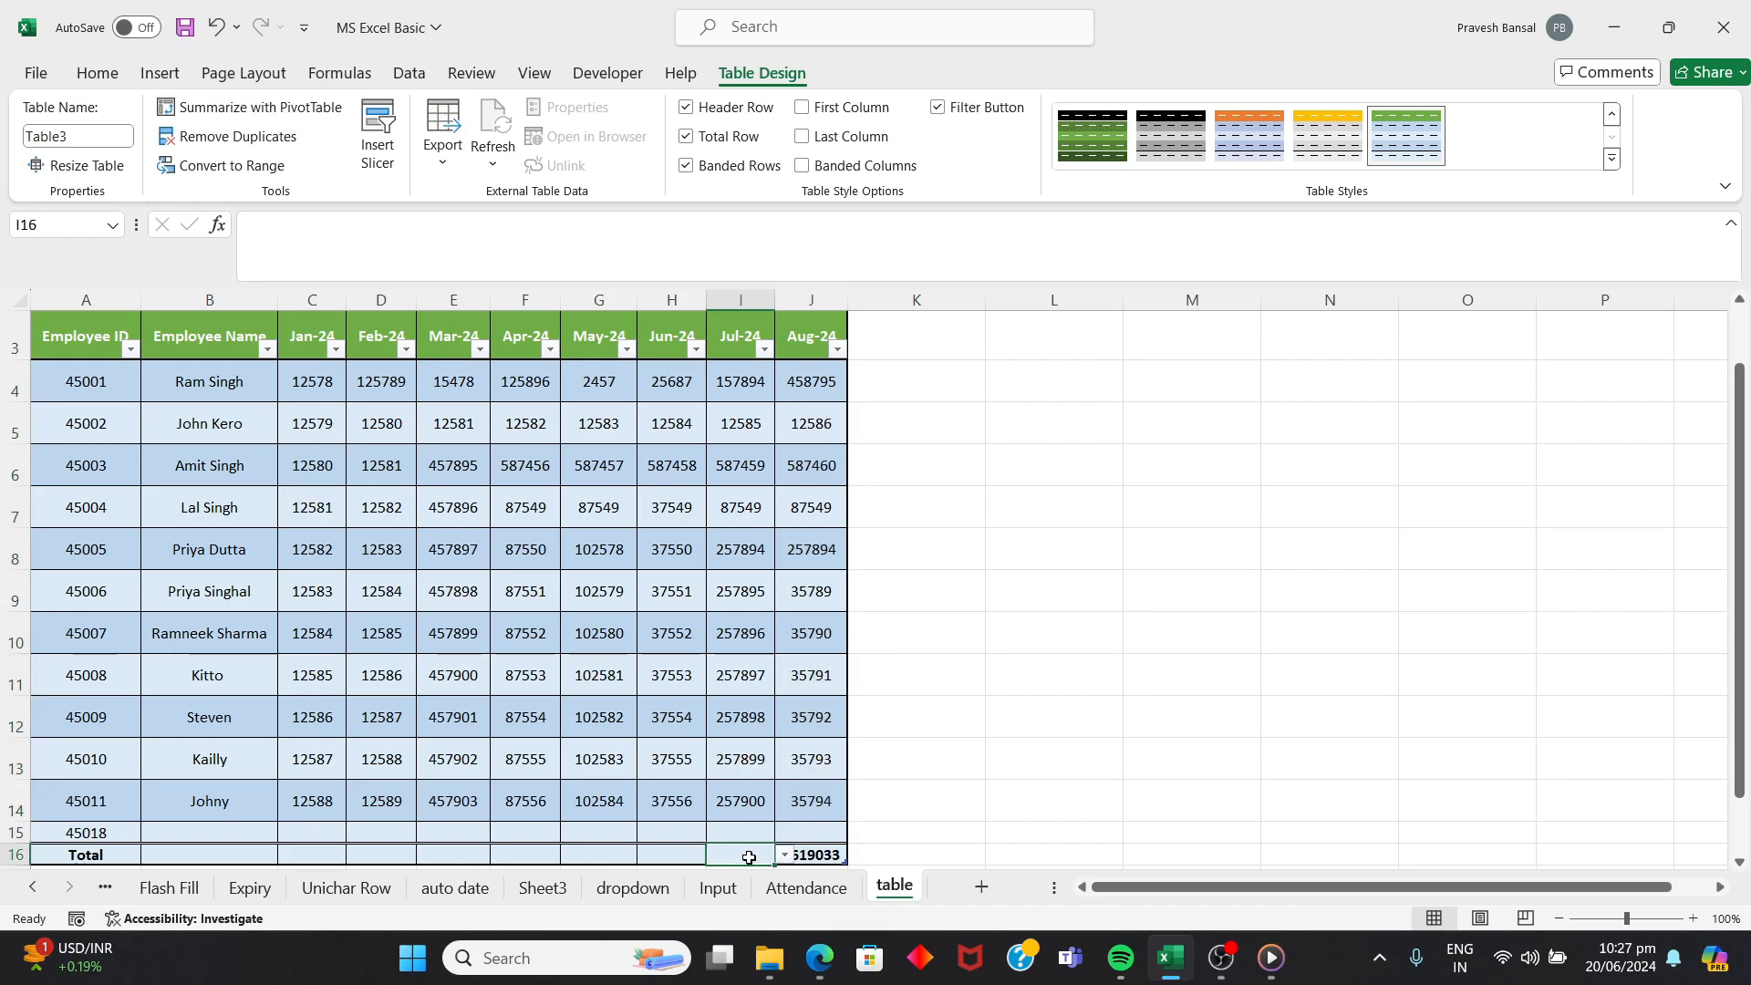
click(784, 855)
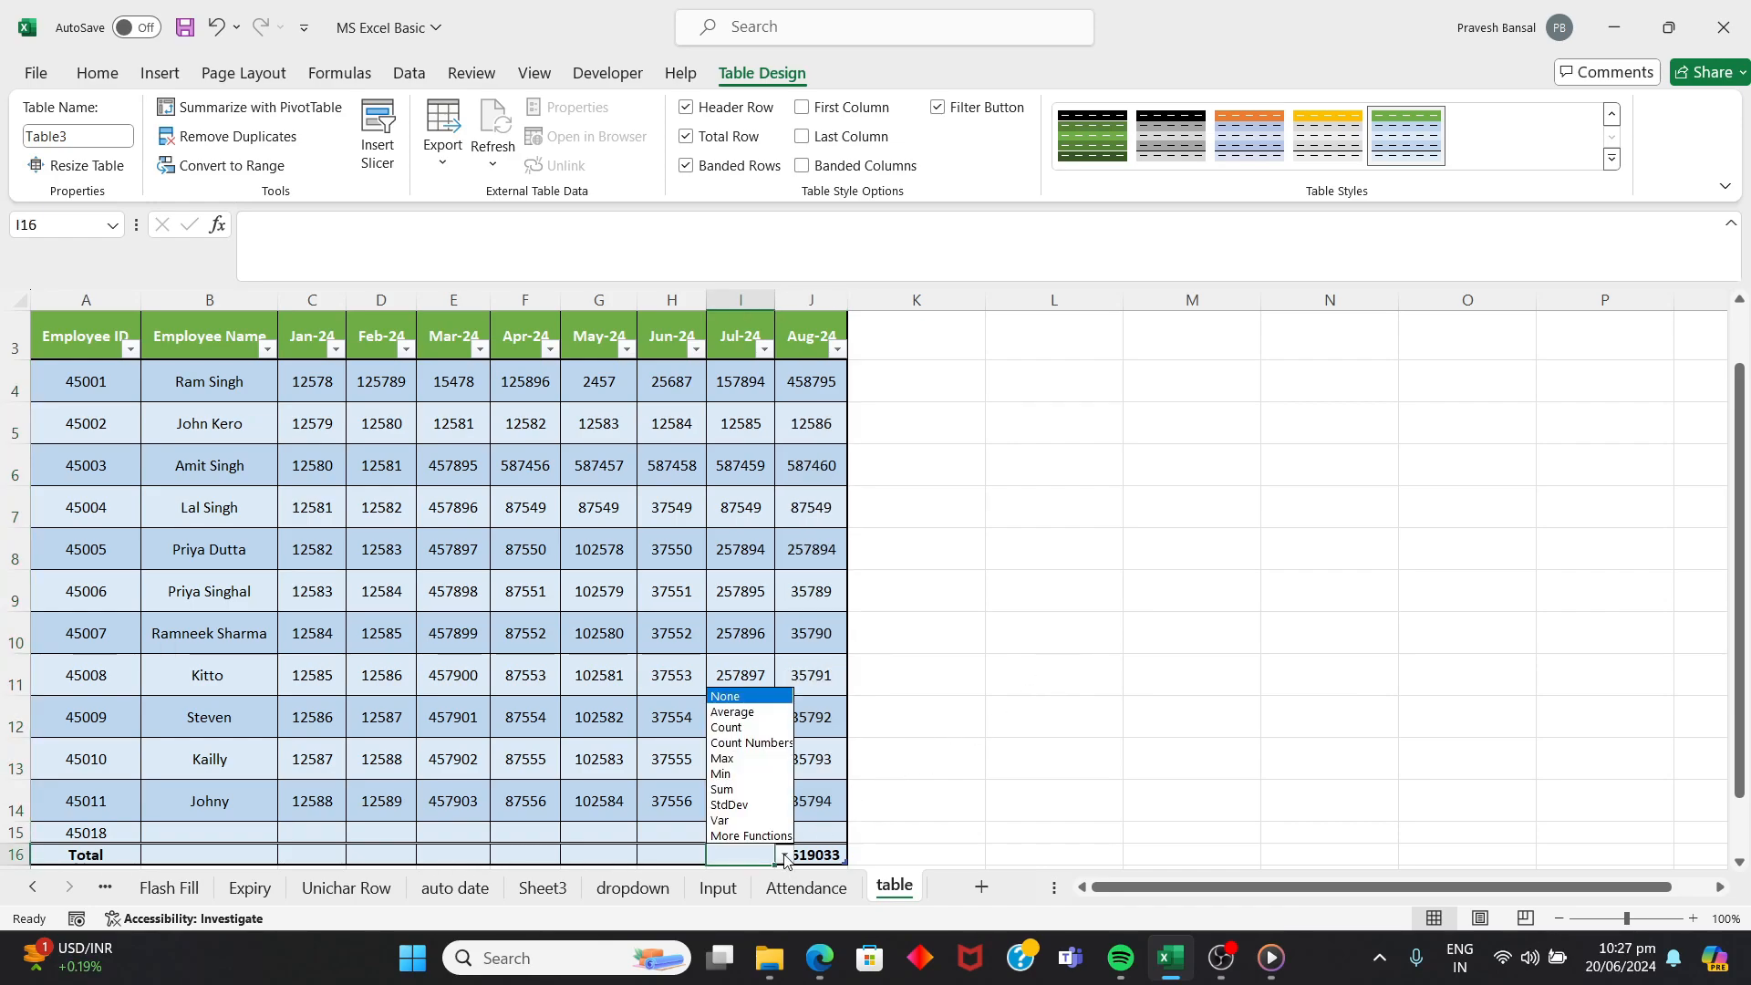
click(743, 711)
click(1097, 755)
drag(741, 381, 760, 811)
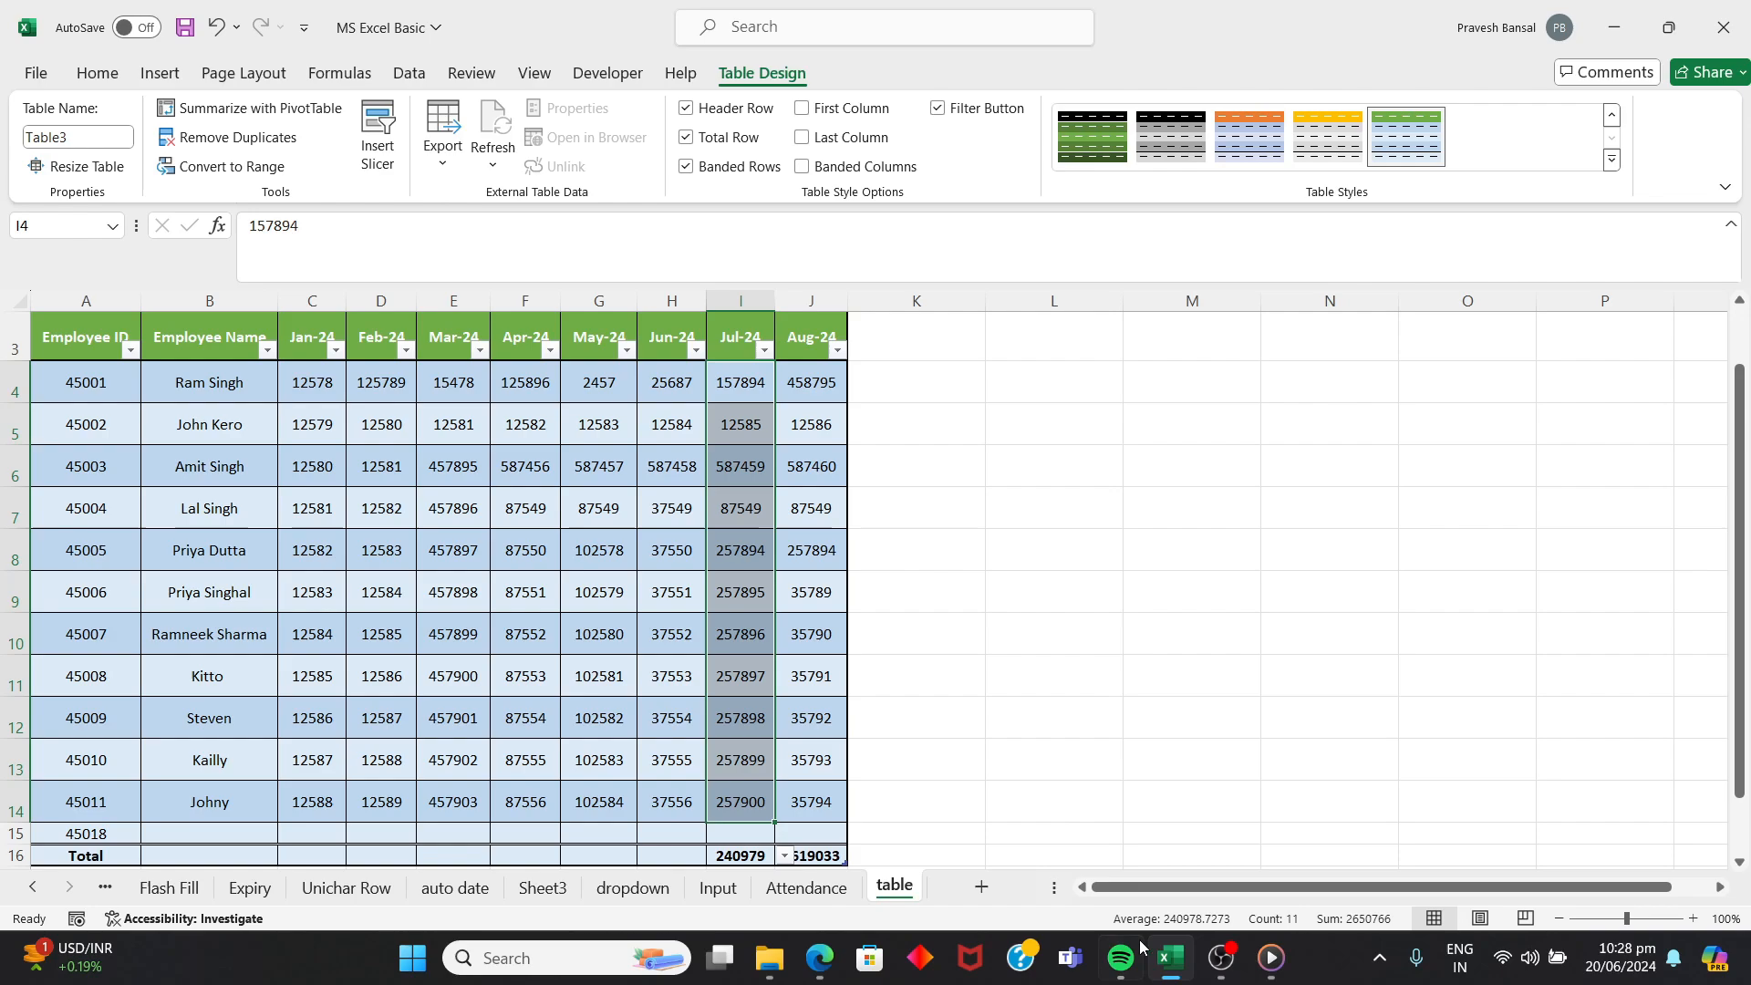
mouse_move(1189, 940)
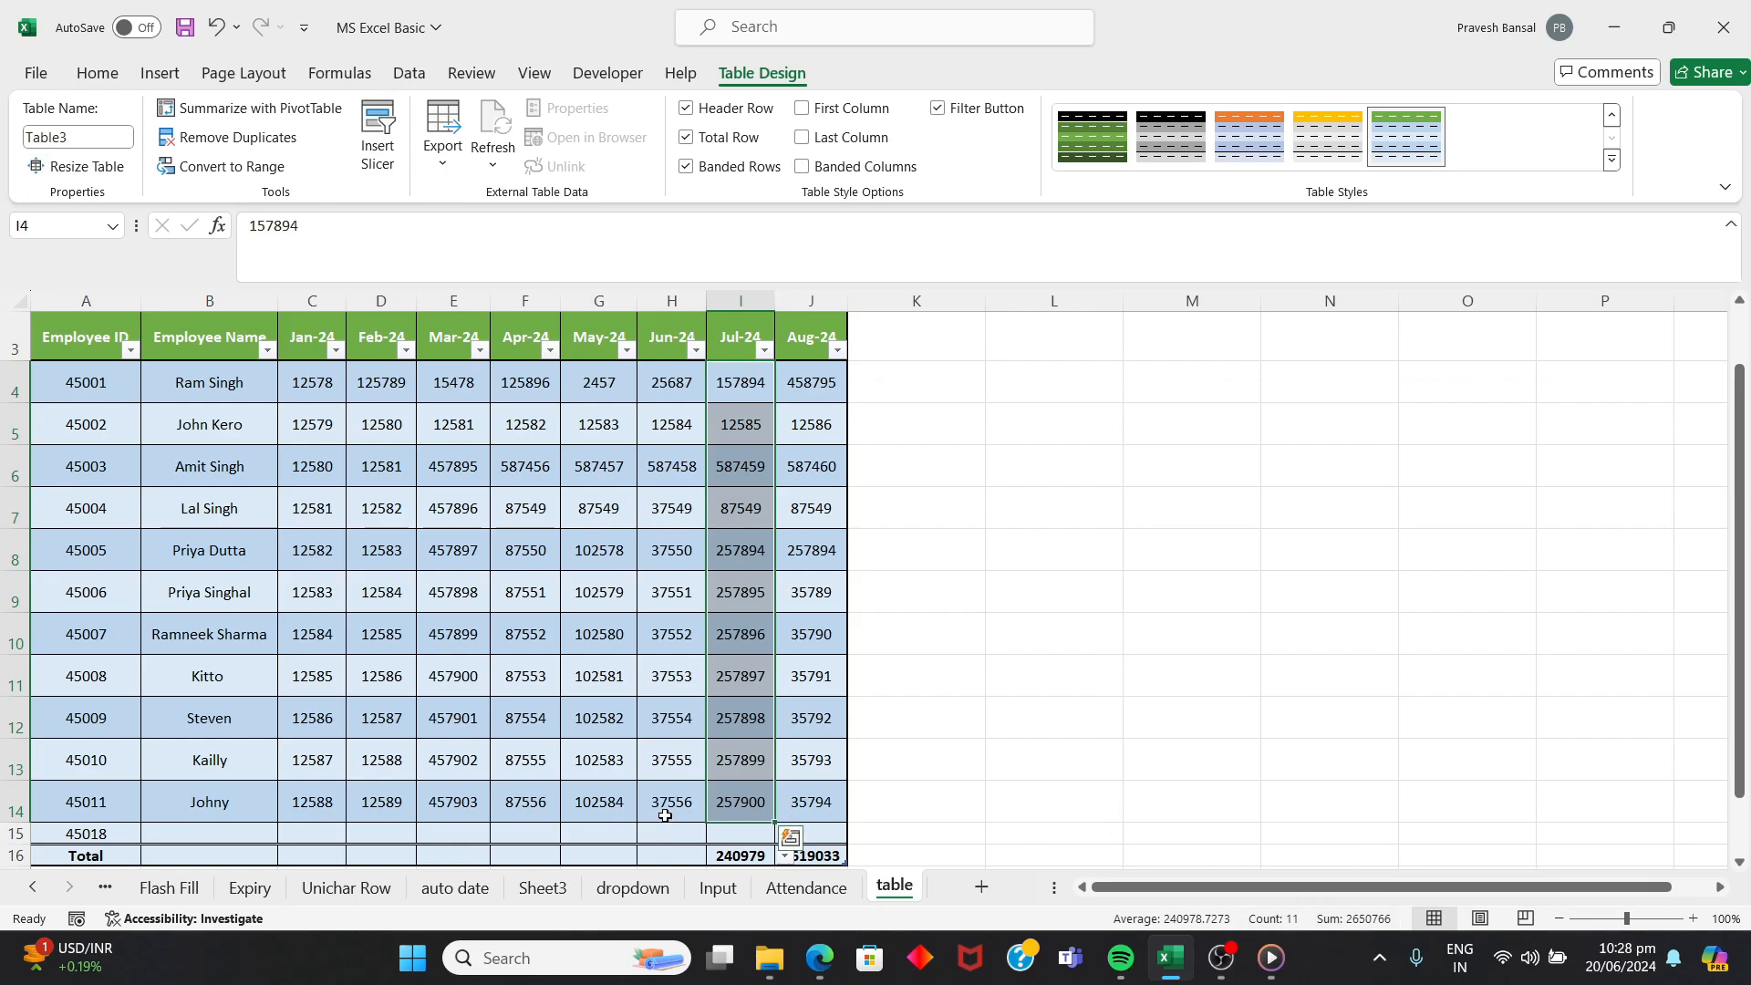
- Set the total row to Count for the Jun-24 column and to Max for the May-24 column
click(670, 855)
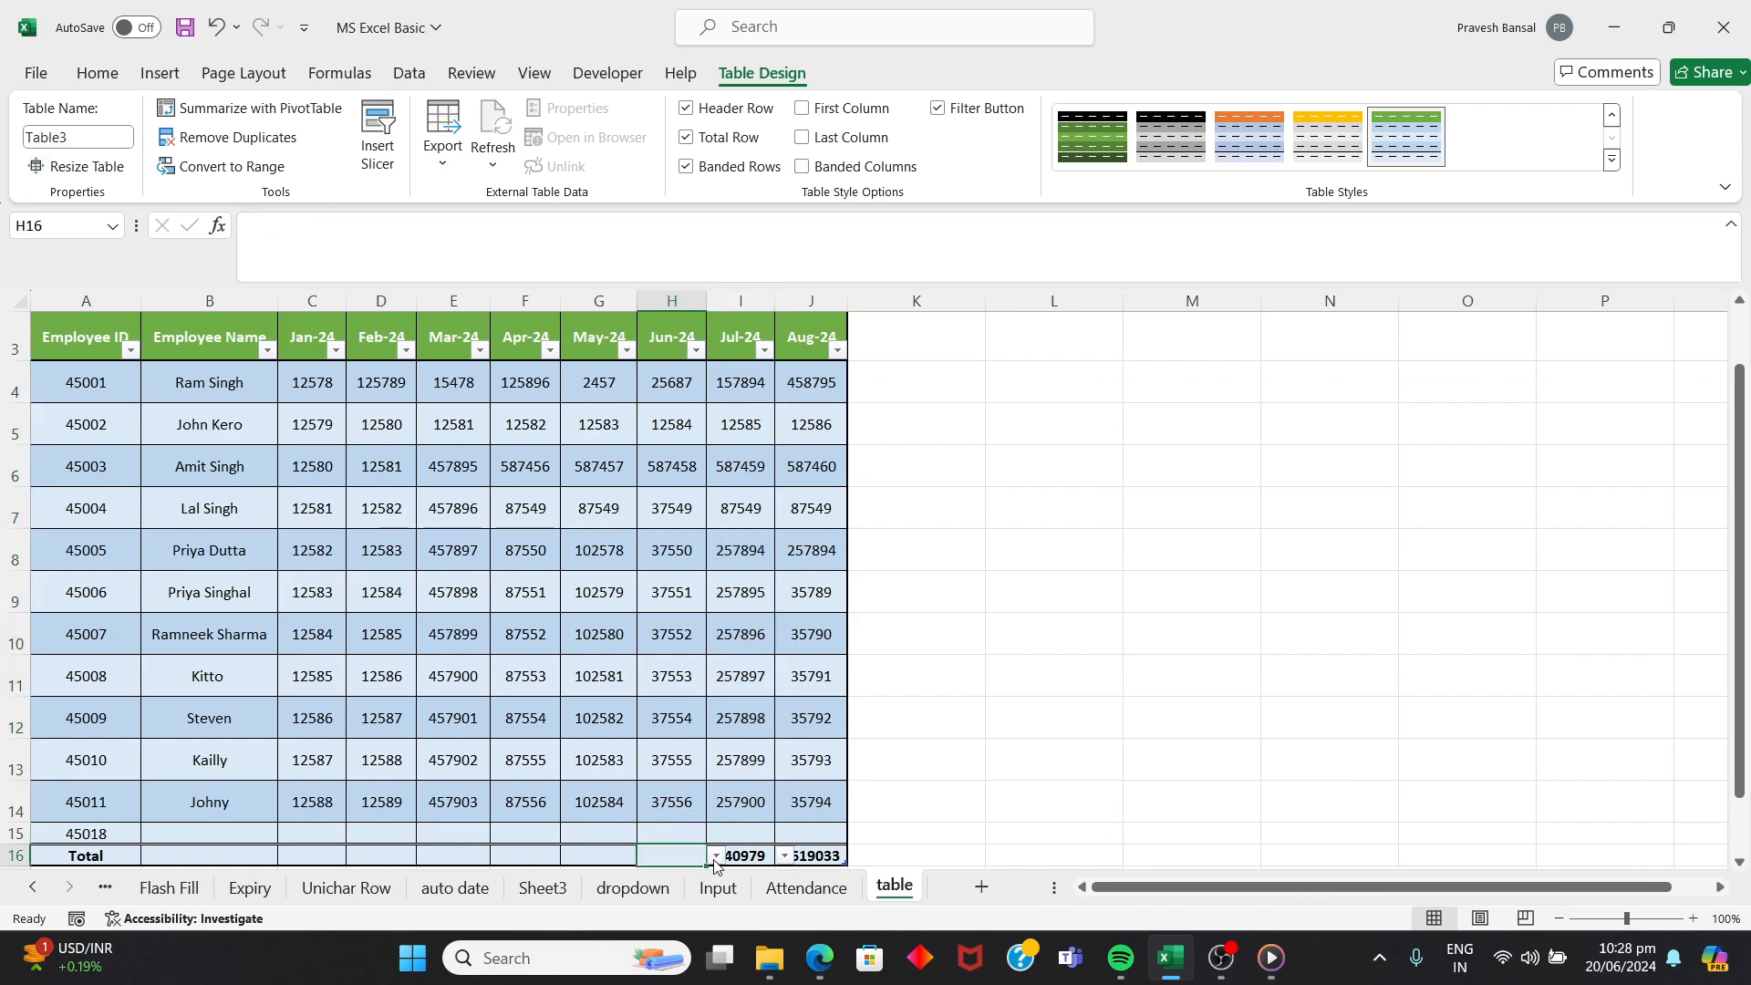
click(715, 856)
click(688, 735)
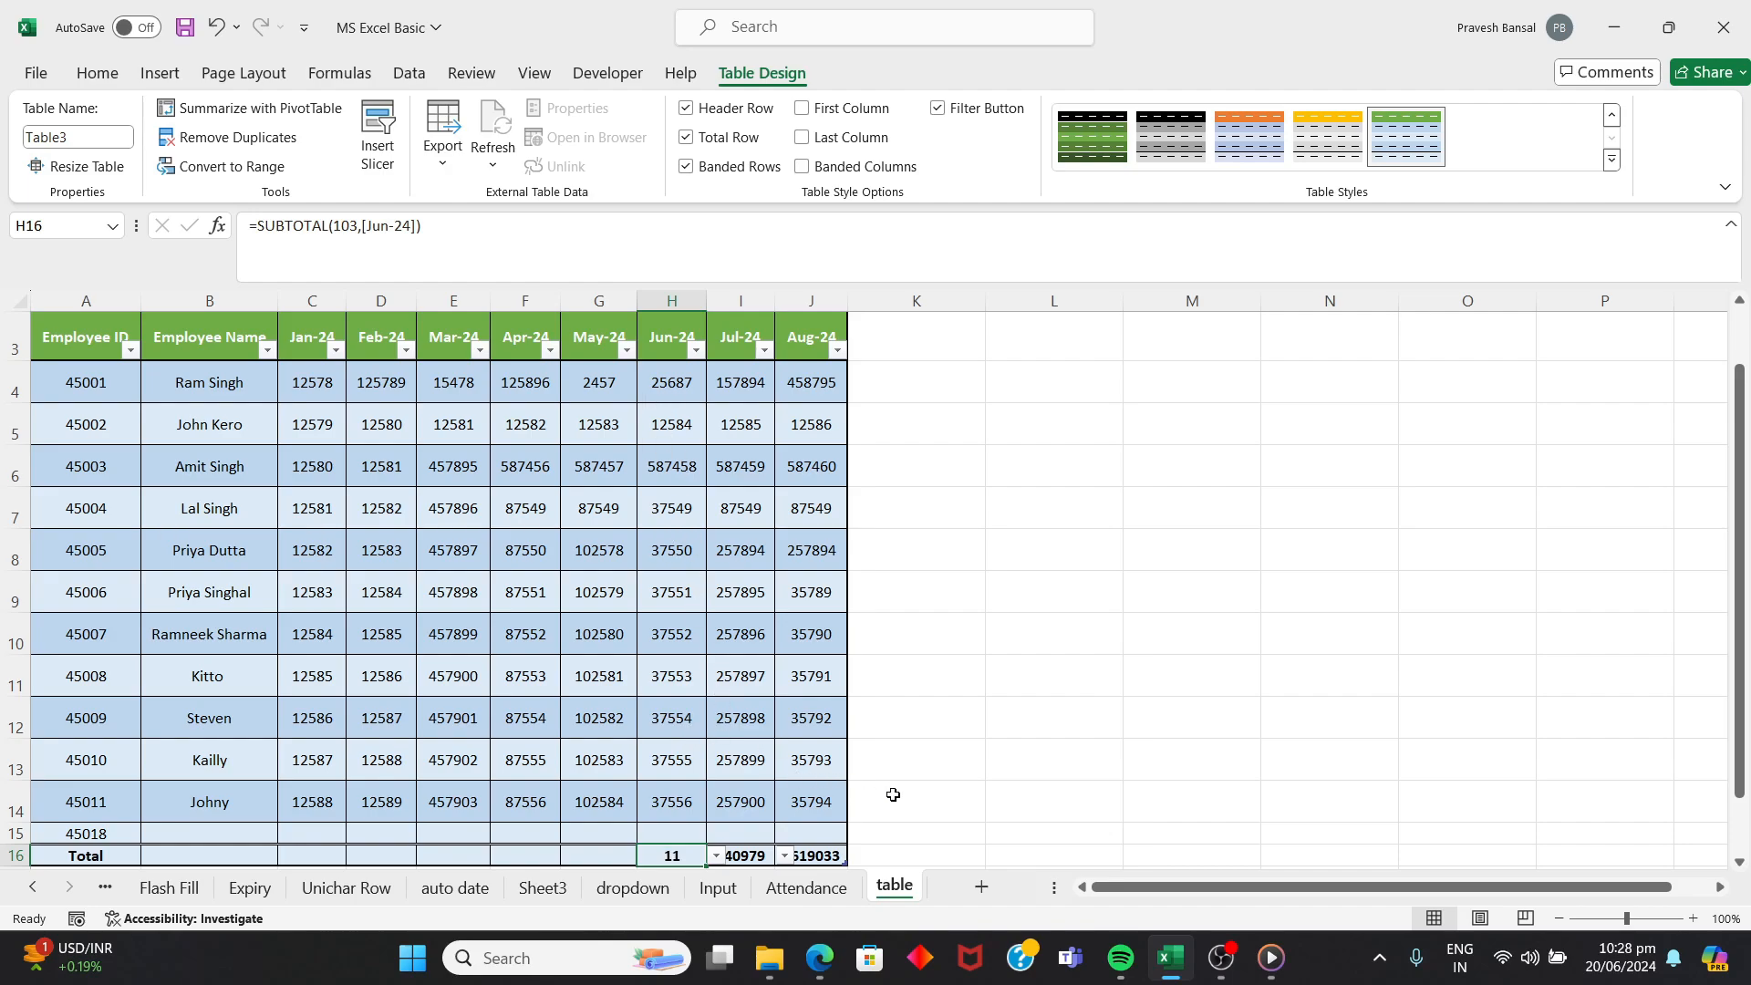
click(604, 855)
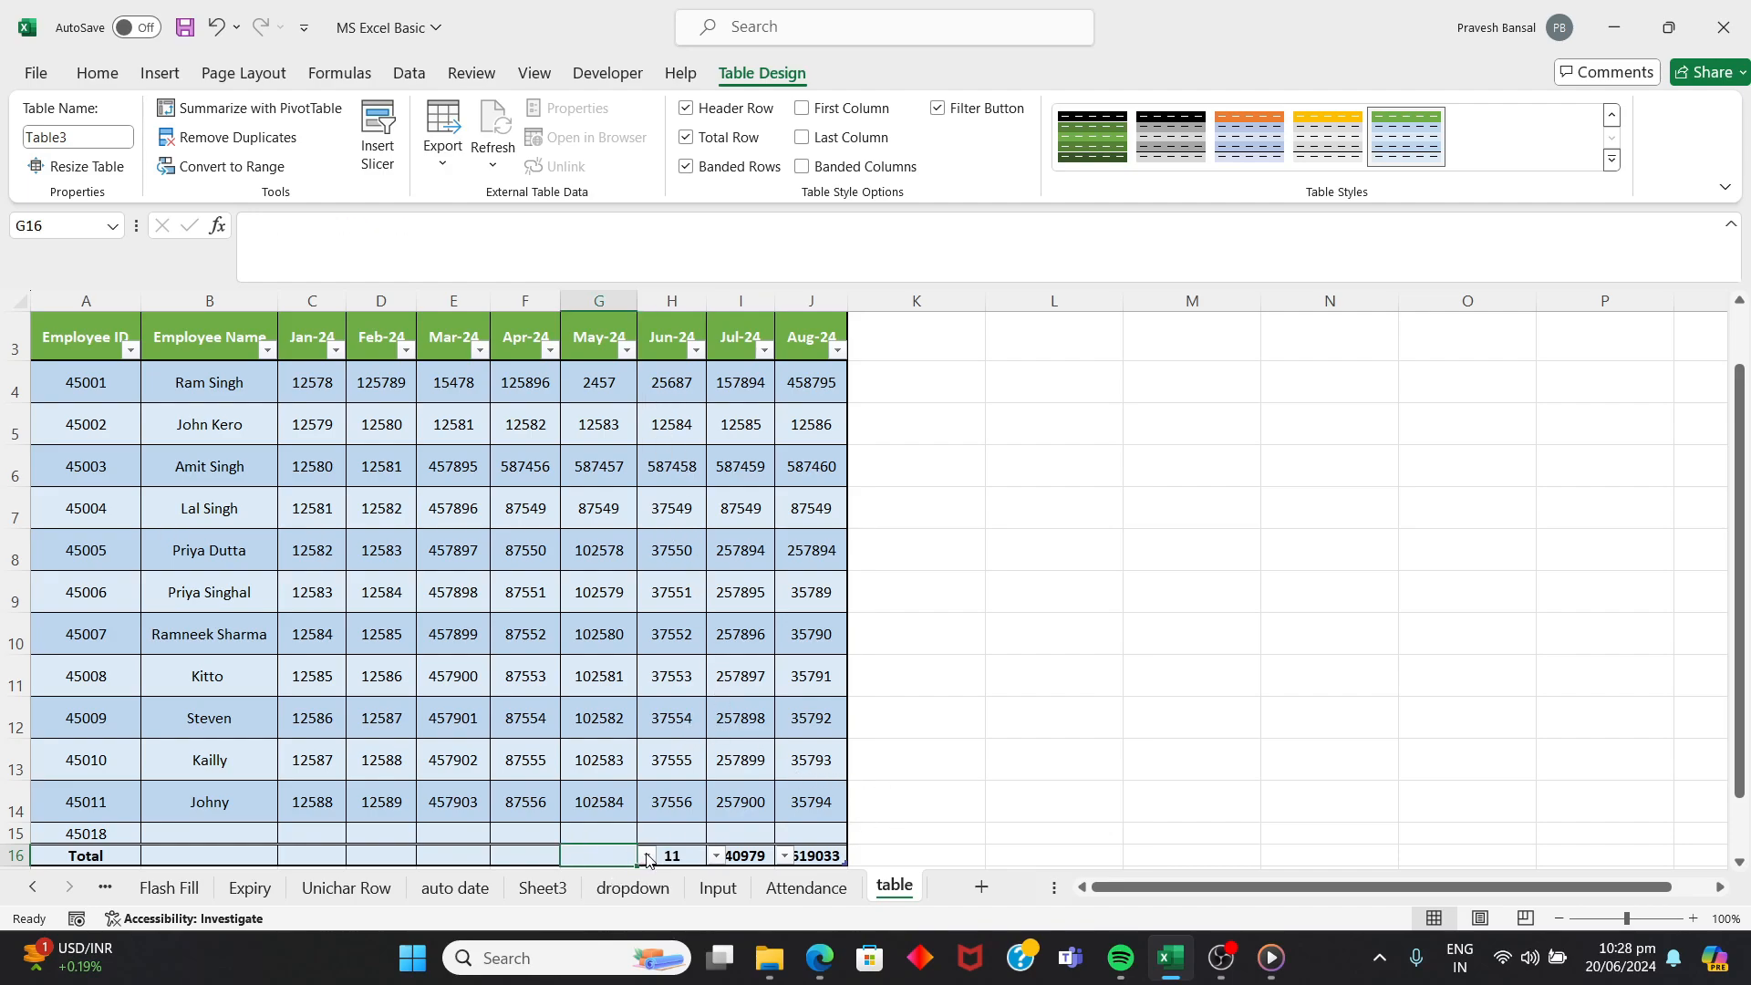
click(647, 855)
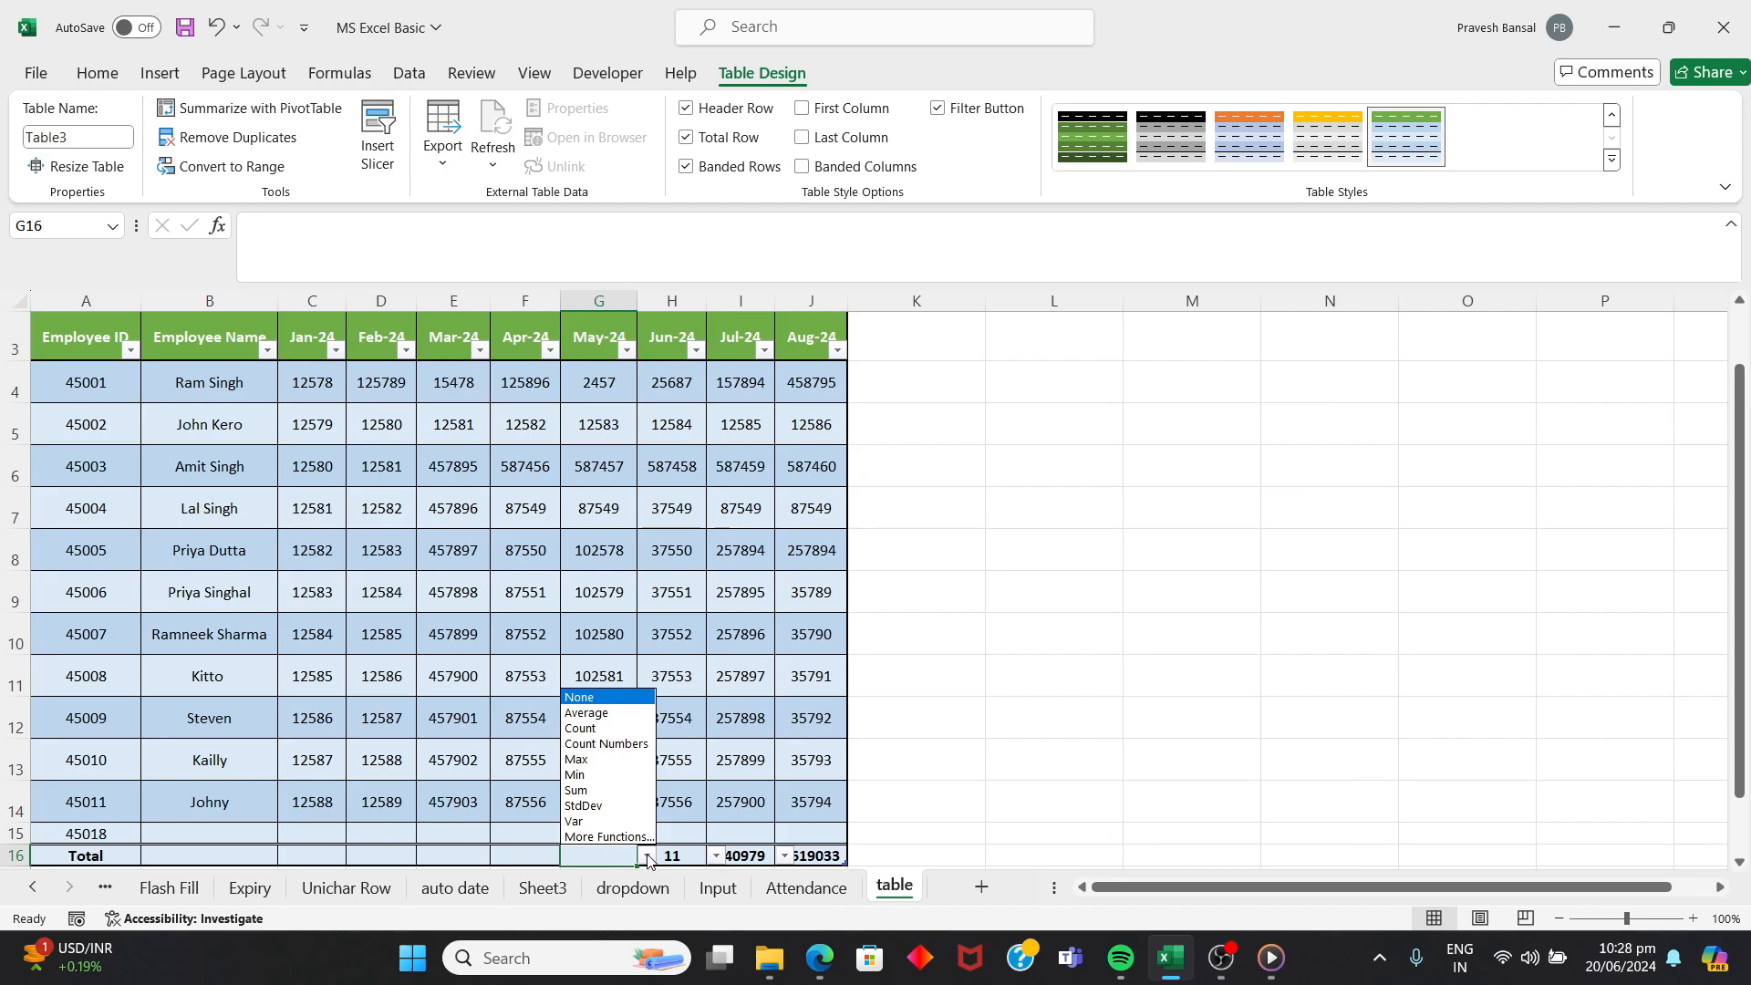
click(608, 760)
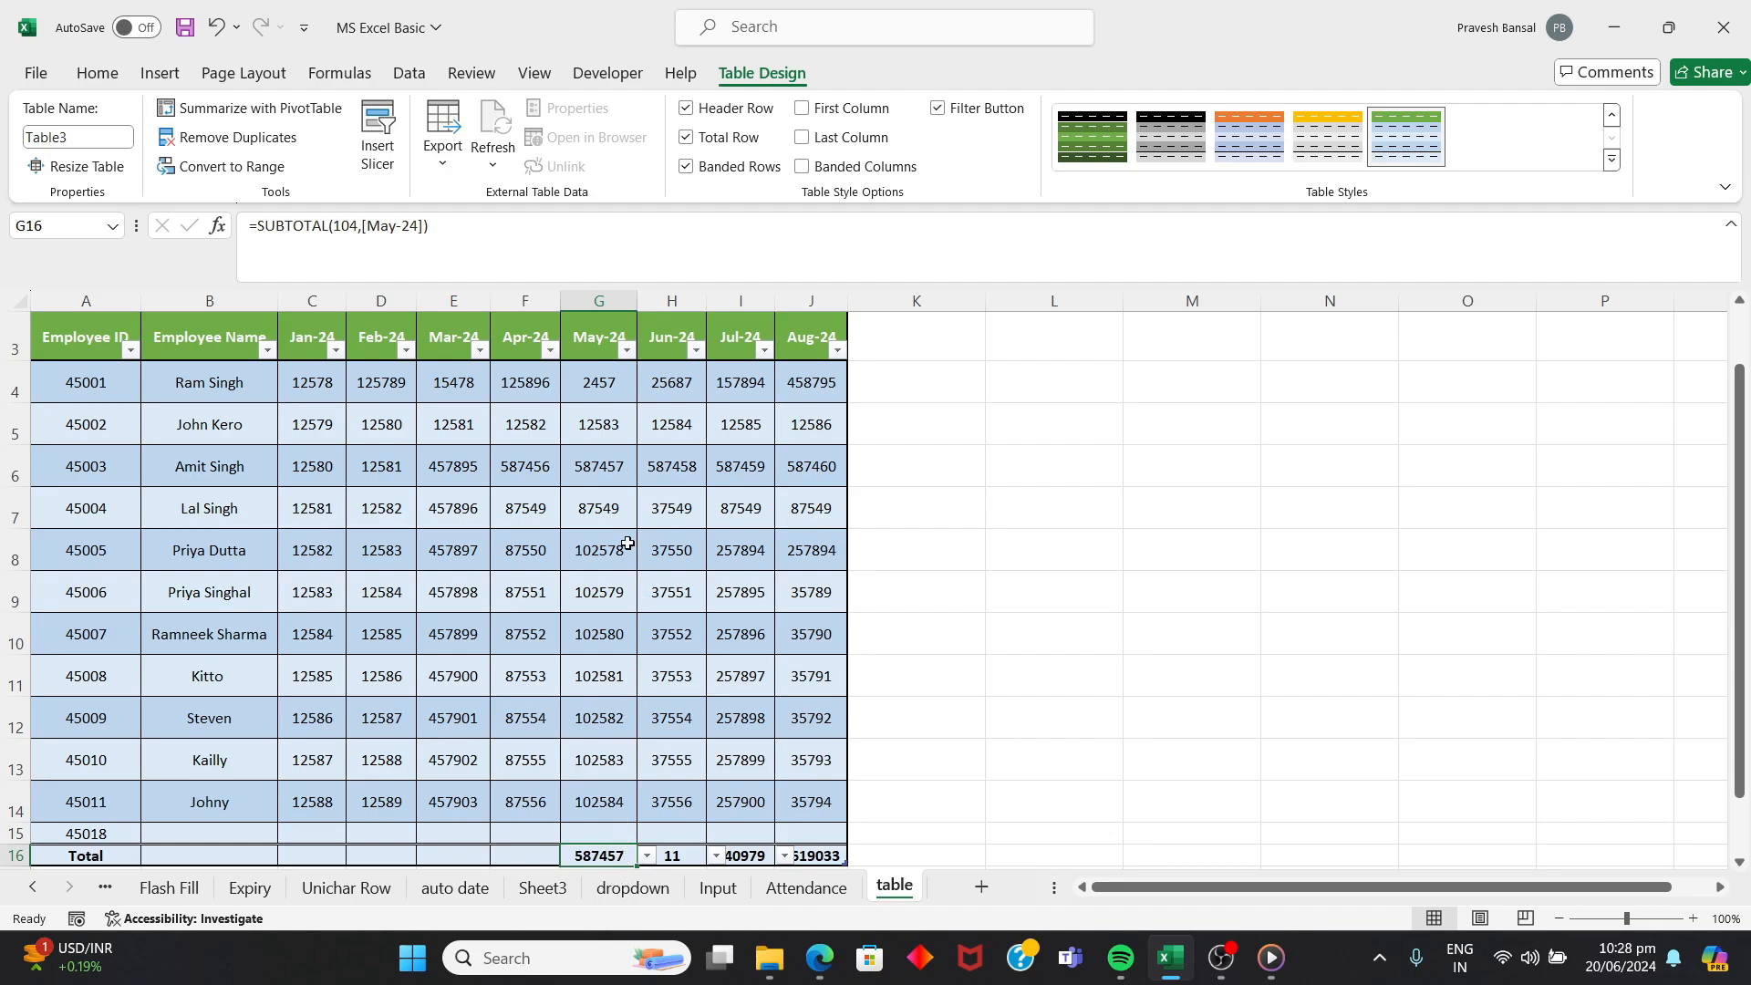
- Set the Apr-24 cell of the total row to Min
click(522, 848)
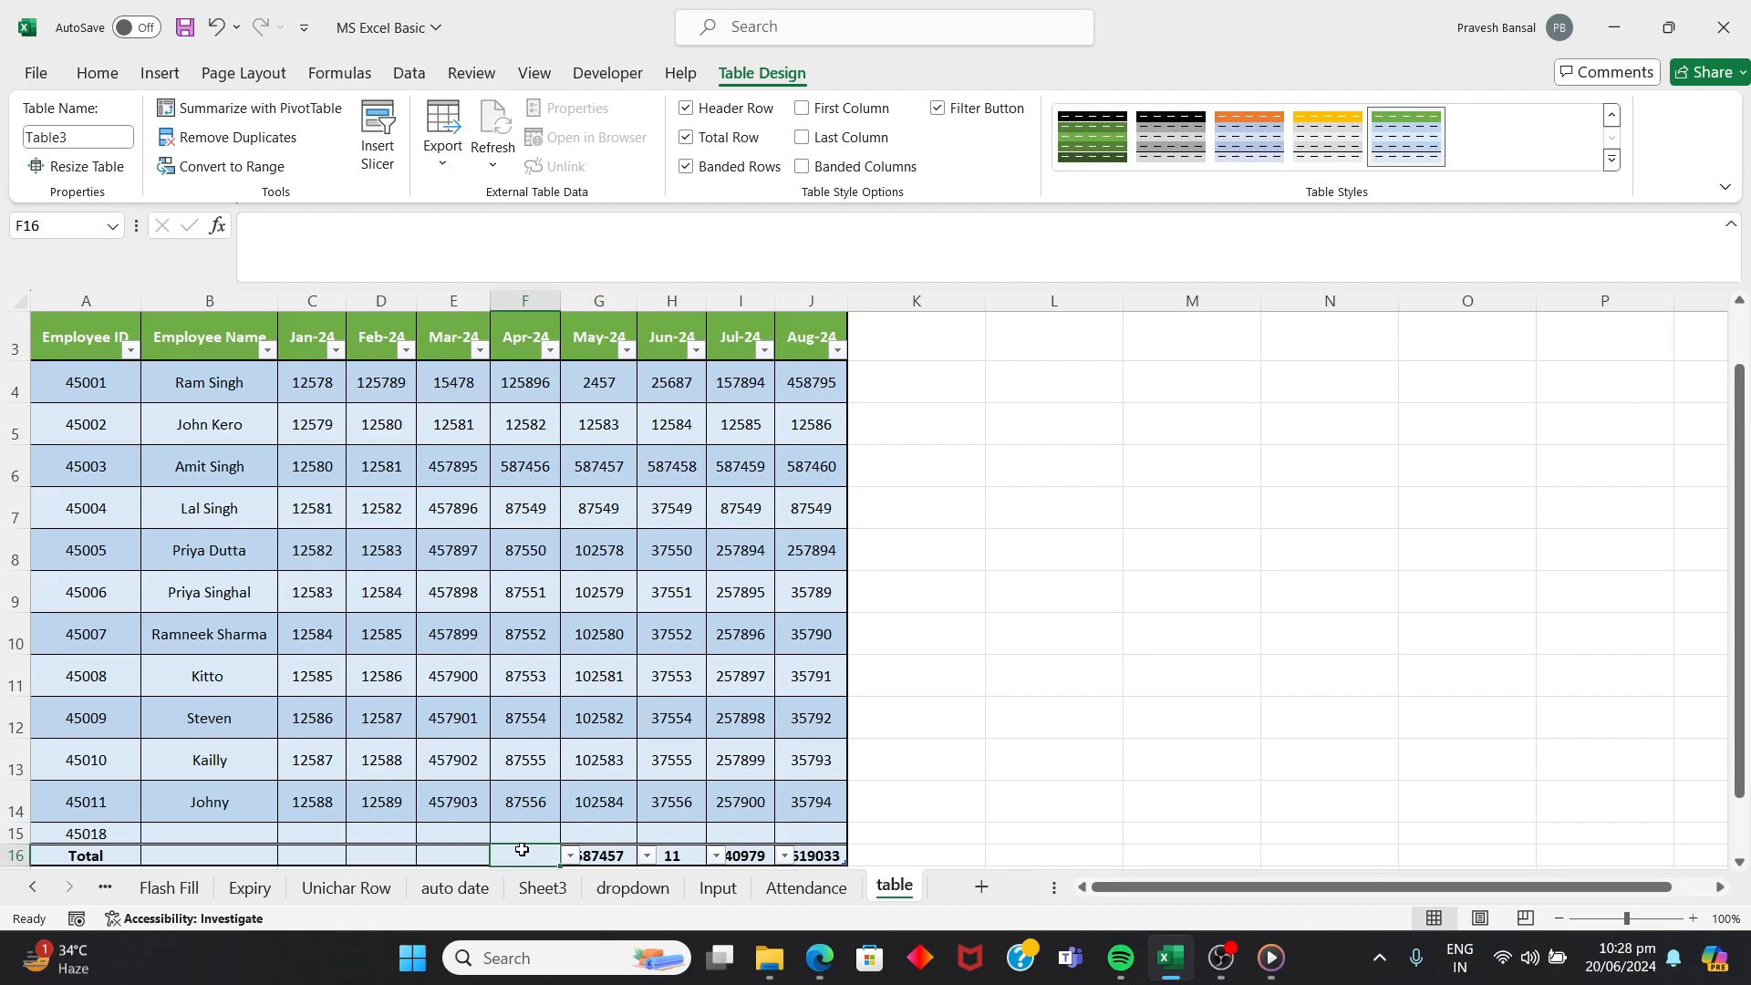
click(568, 855)
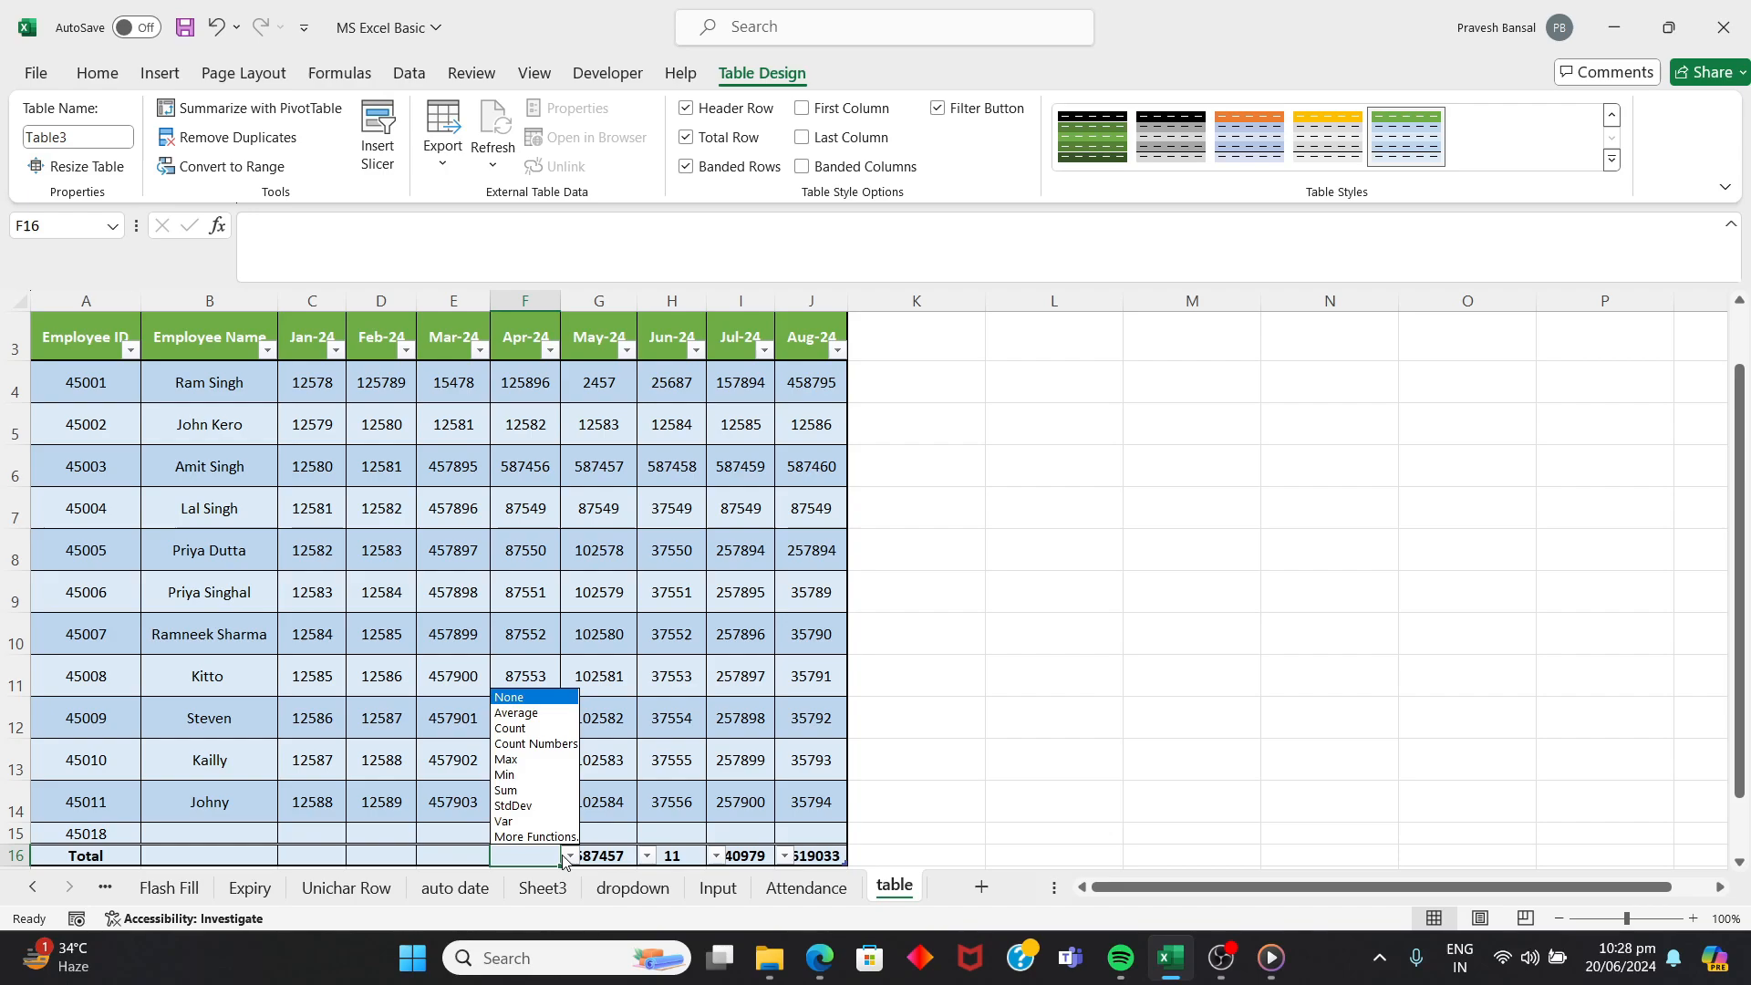
click(514, 775)
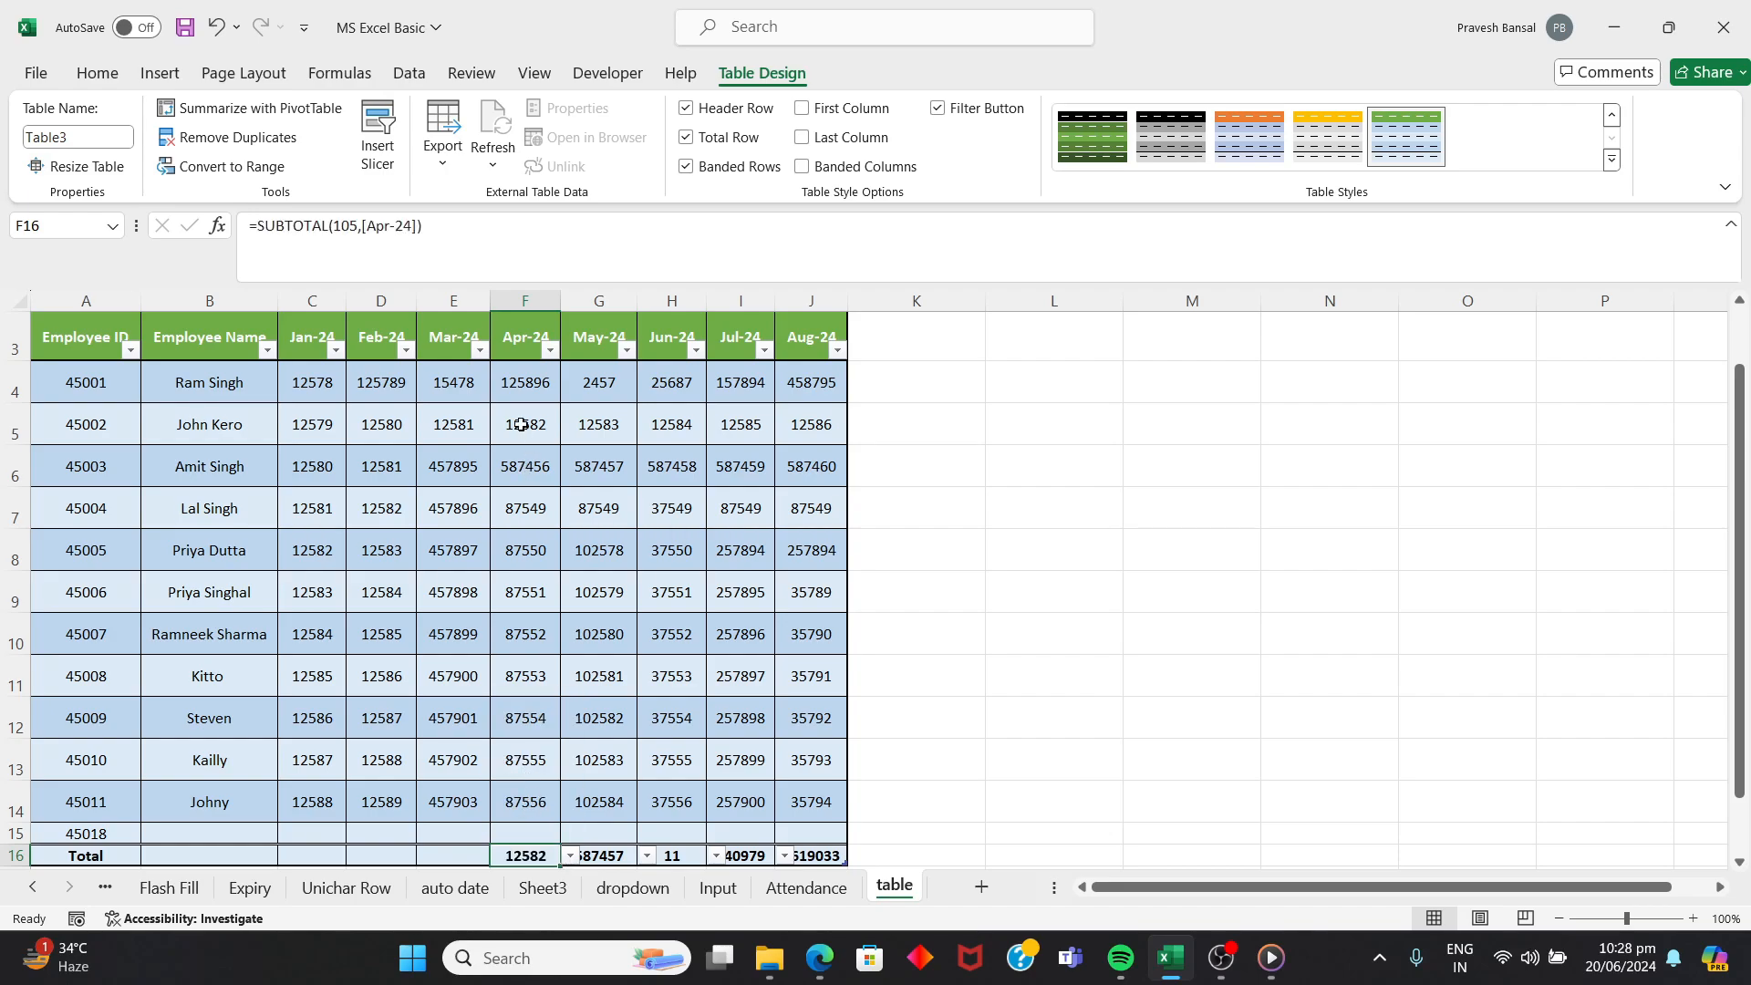
click(463, 856)
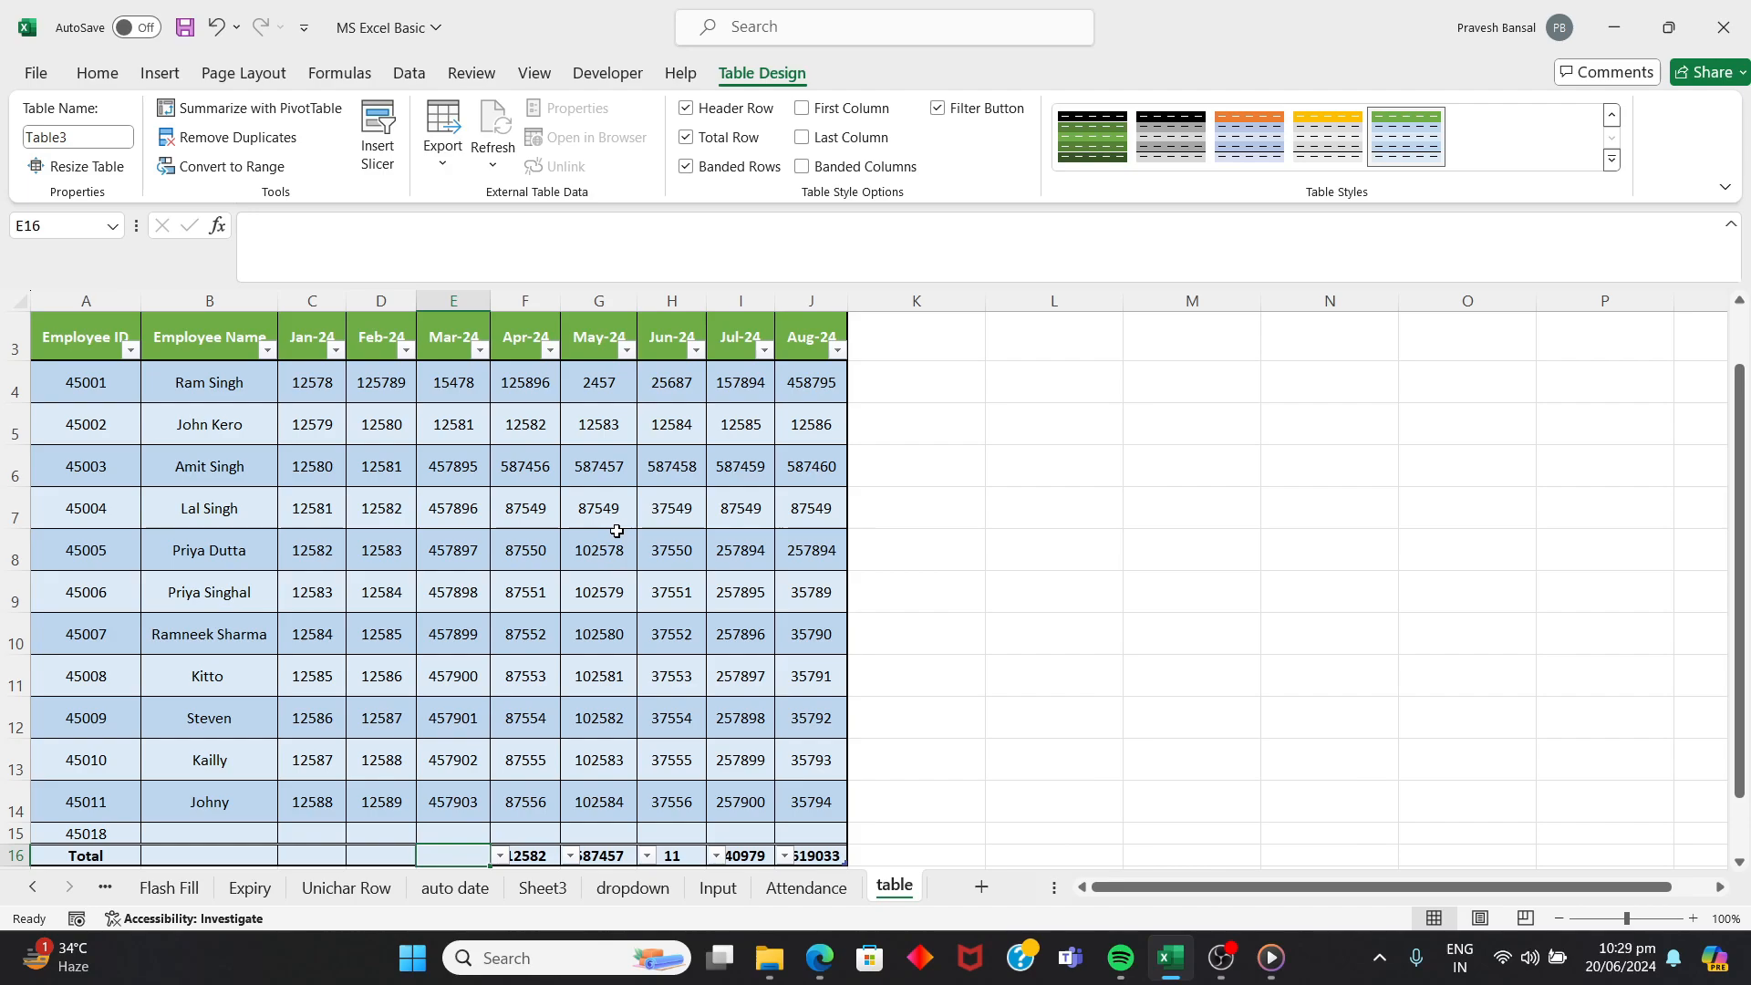
click(499, 856)
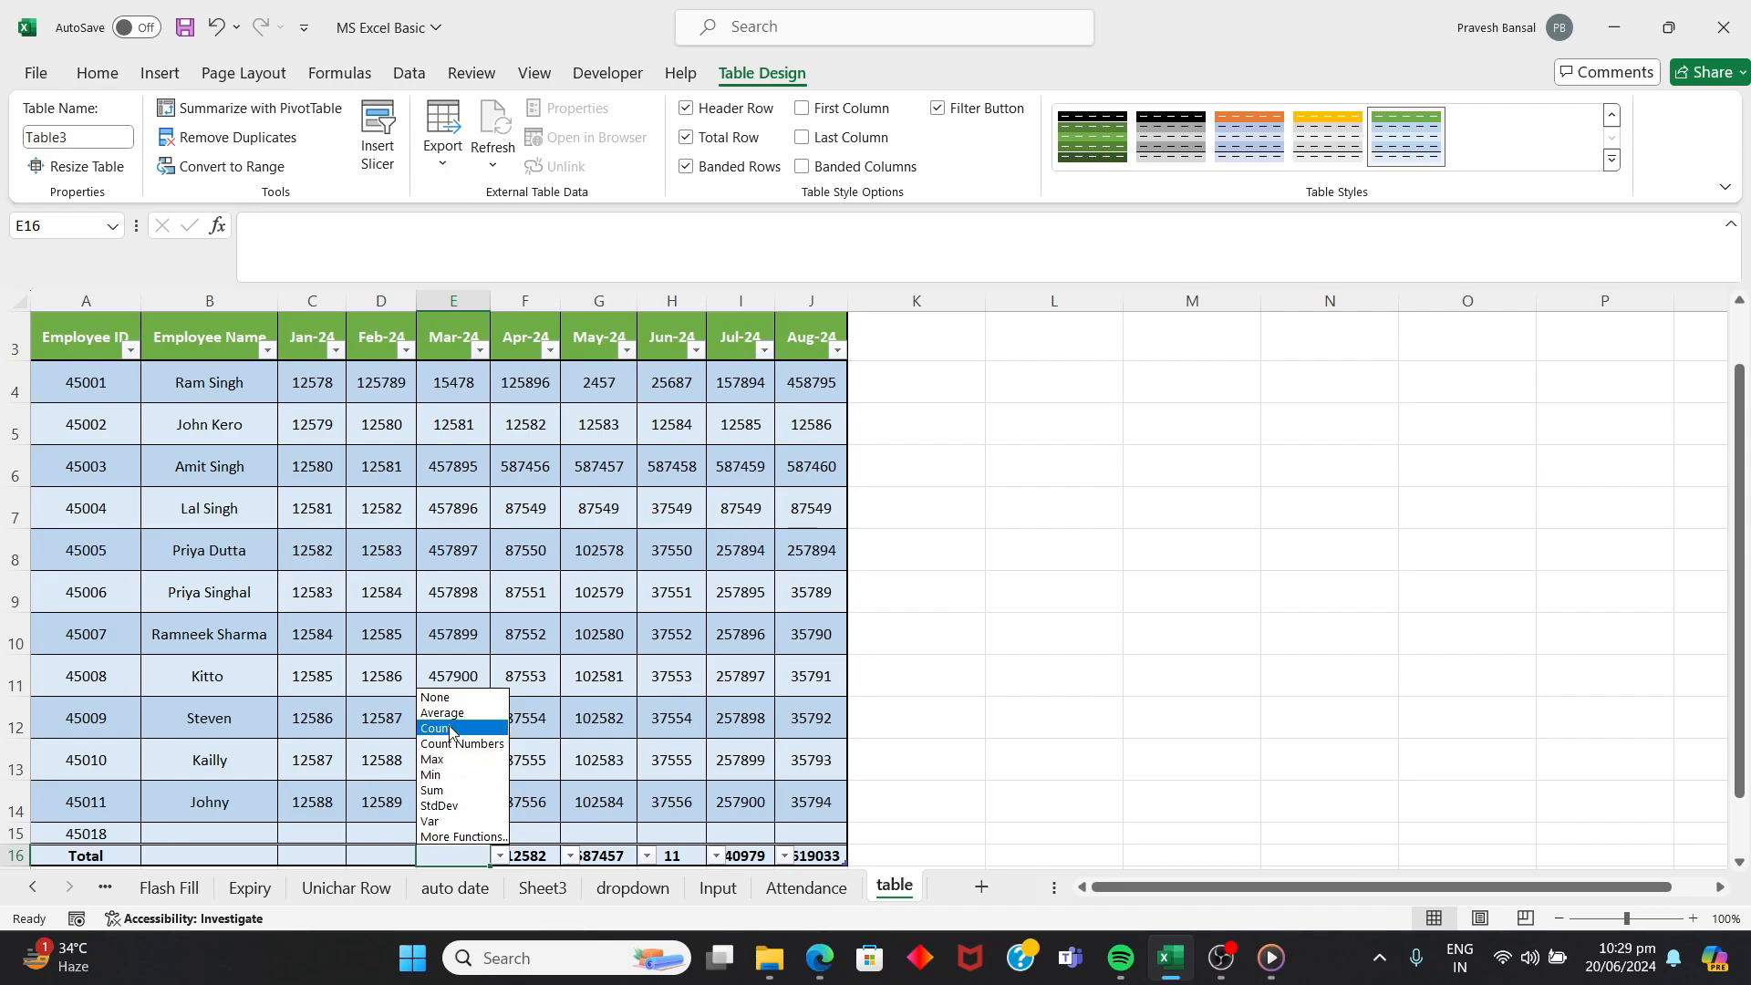
key(Escape)
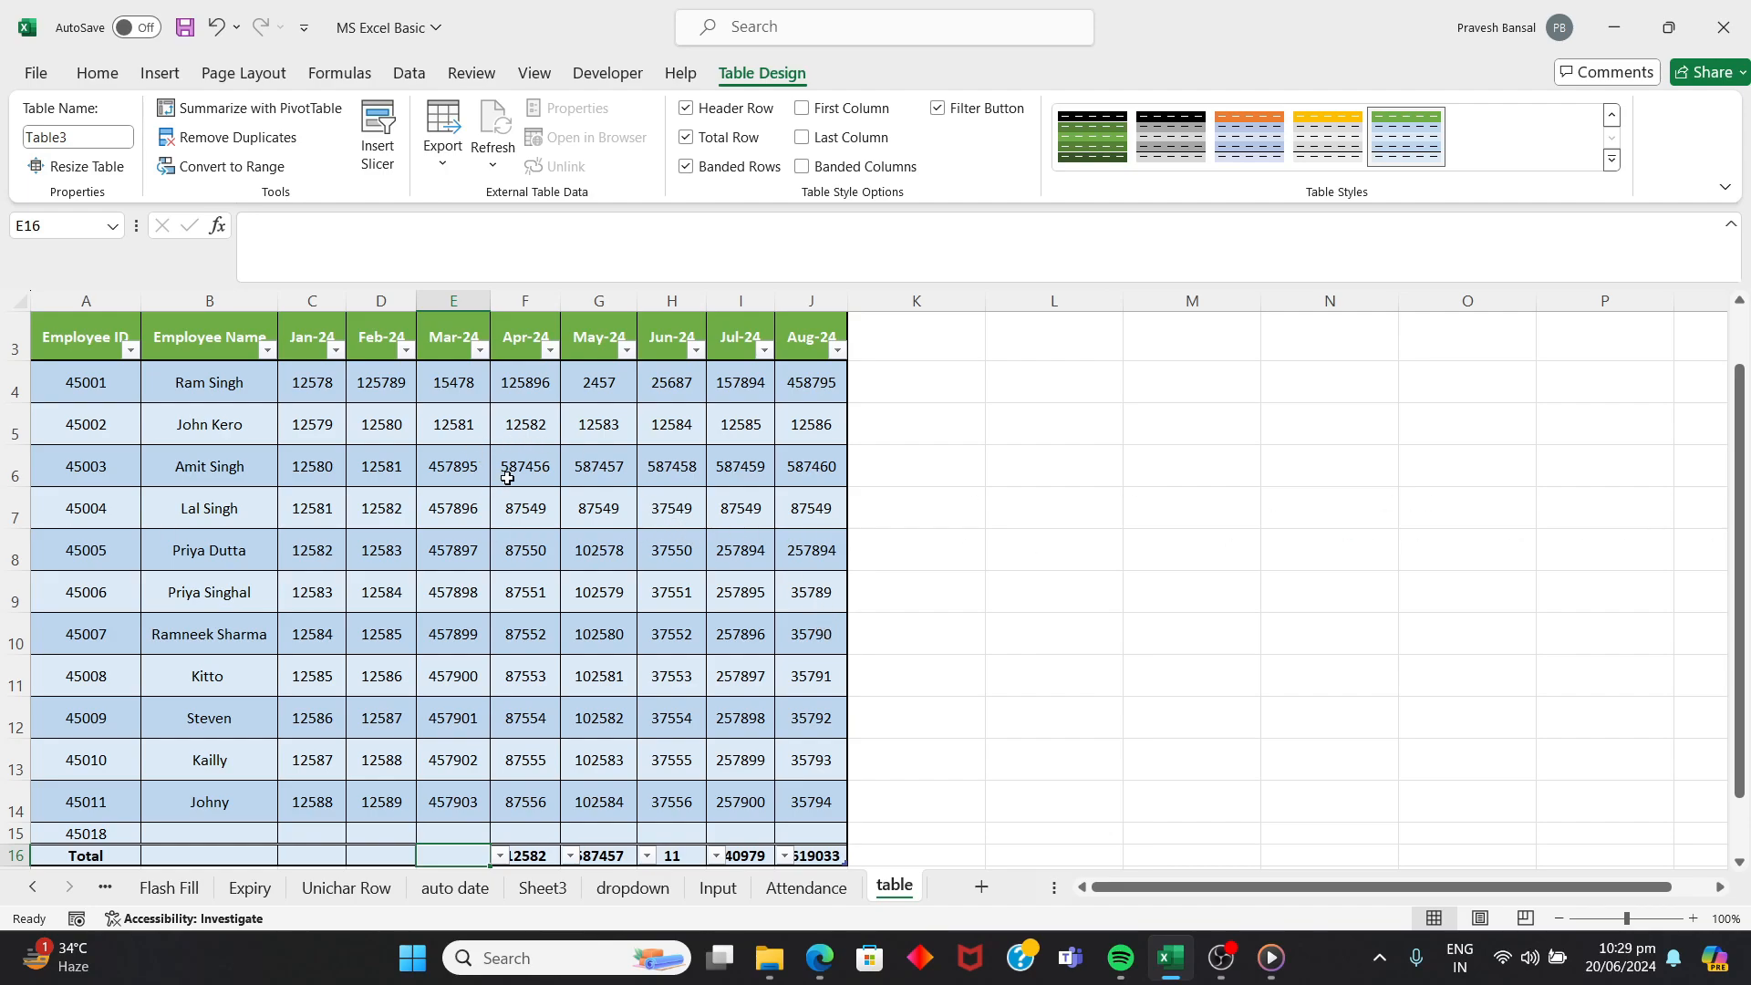
- Hide and restore the table's header row, and do the same with its filter buttons
click(687, 109)
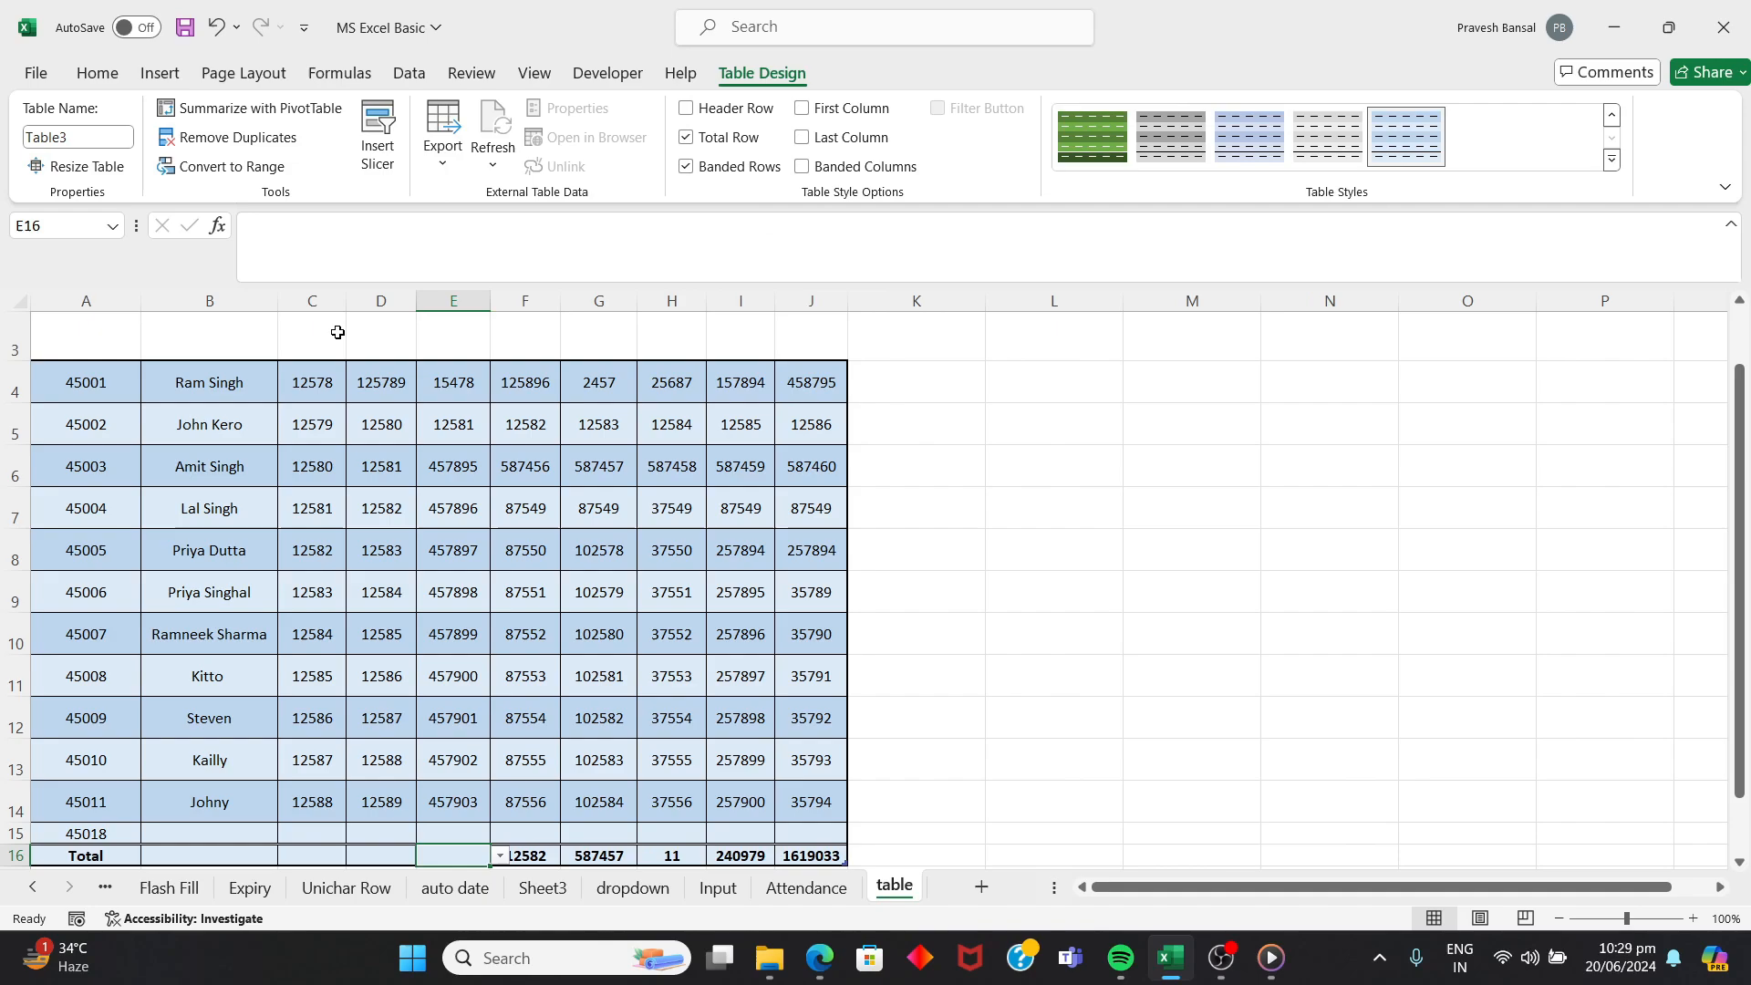
click(699, 111)
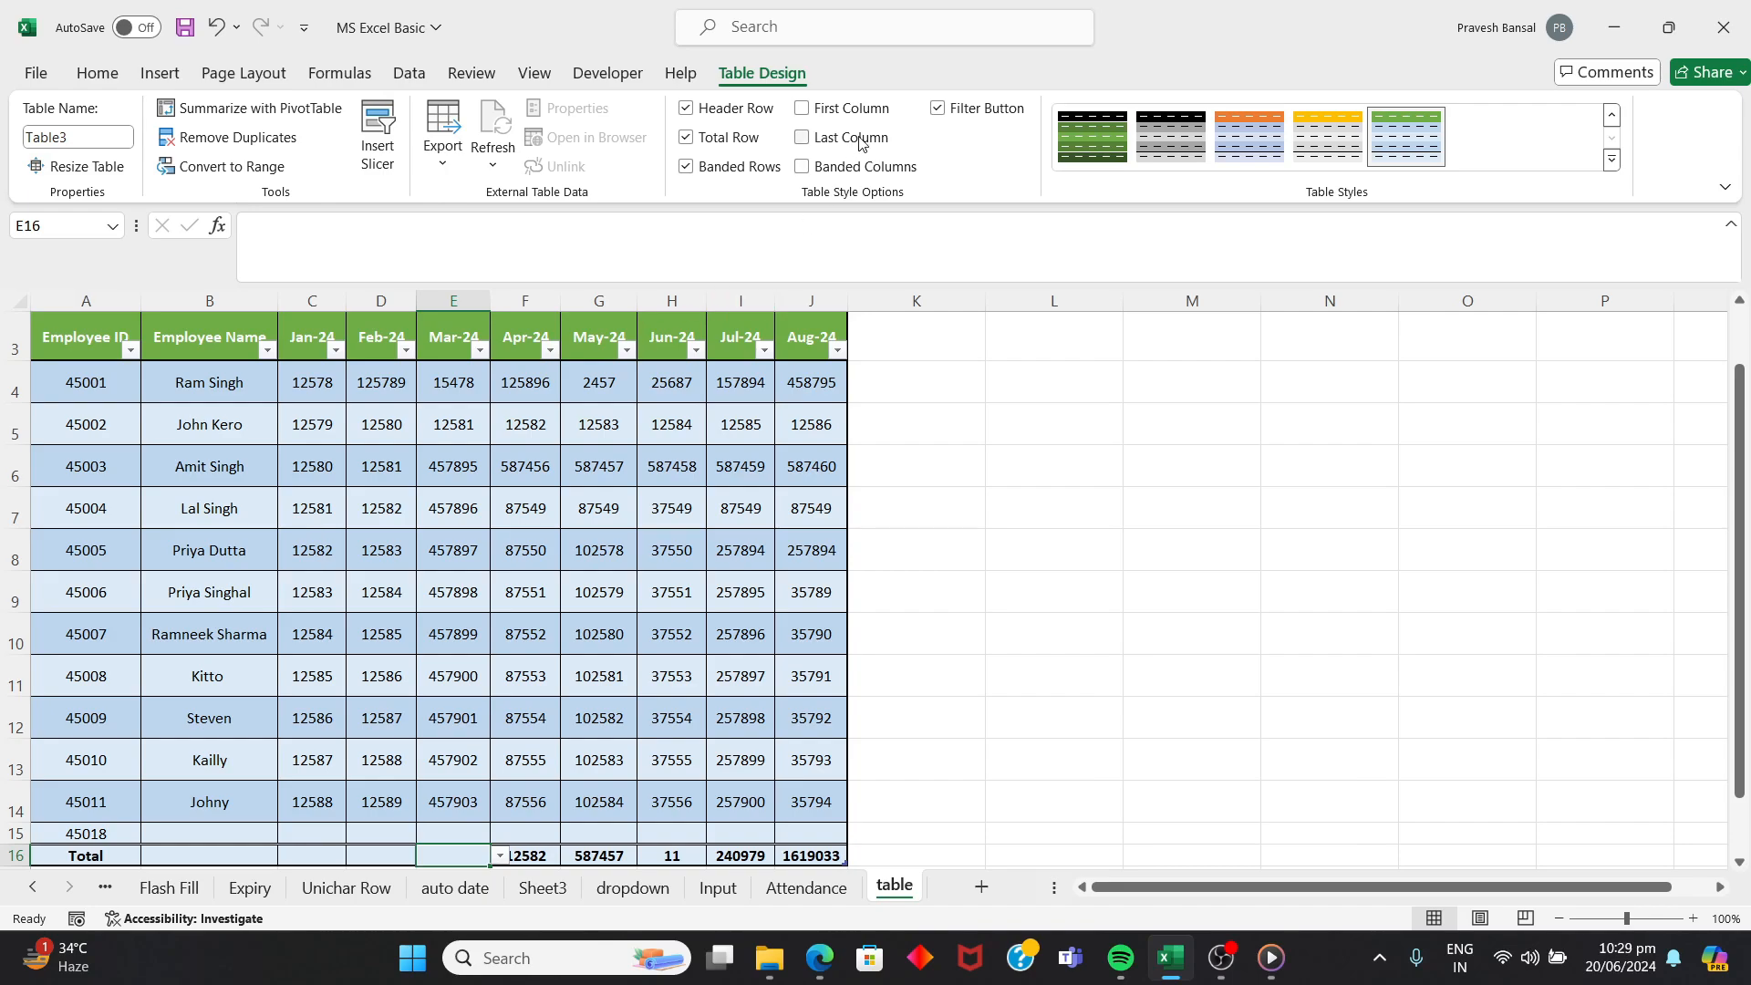
click(939, 110)
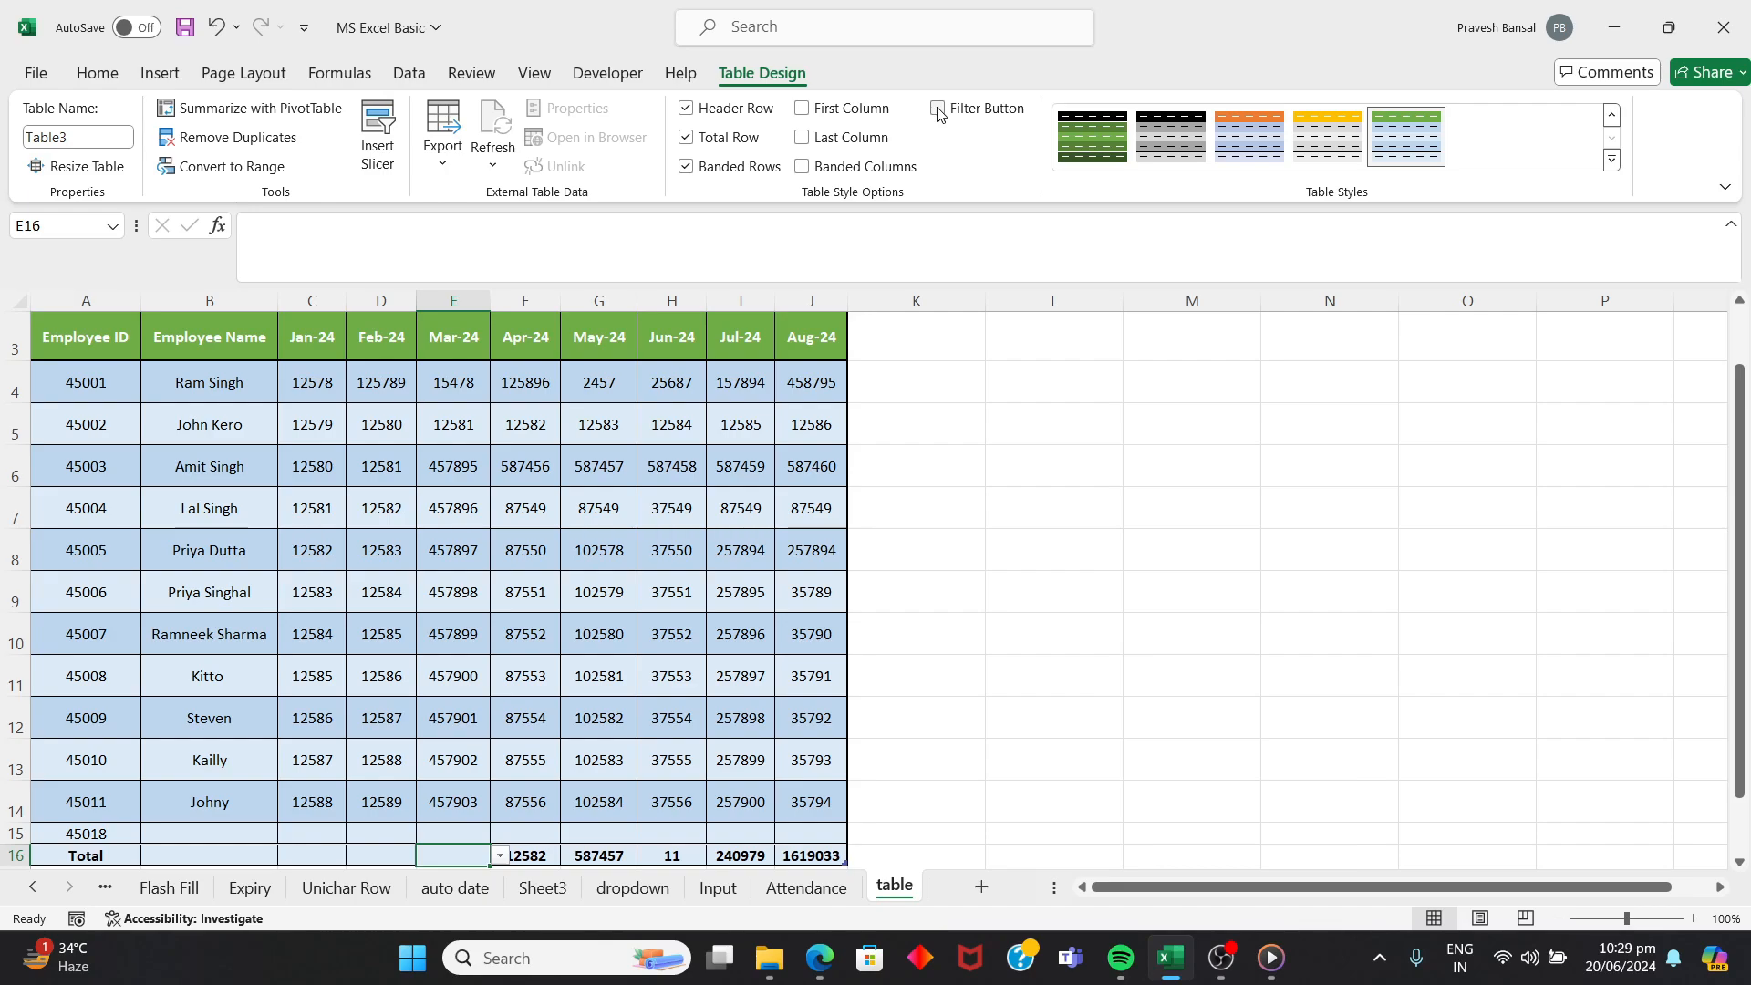
click(938, 110)
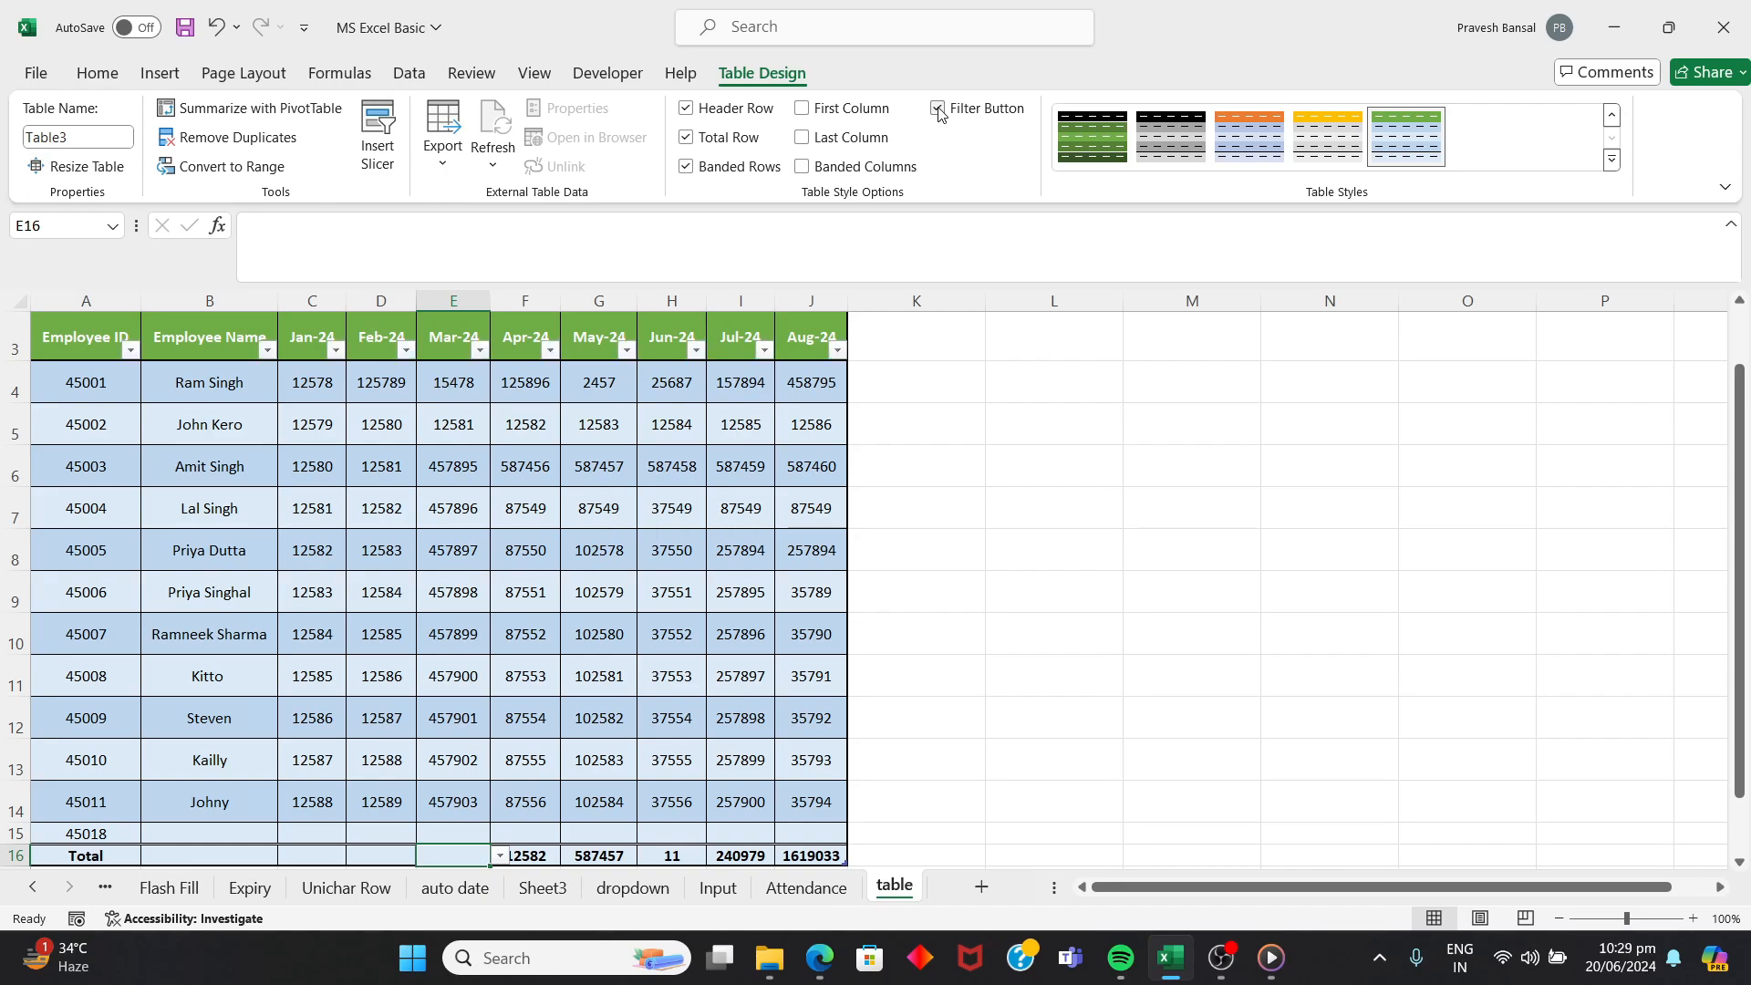
- Switch the last-column emphasis on and off again, and turn off the table's banded rows
click(803, 138)
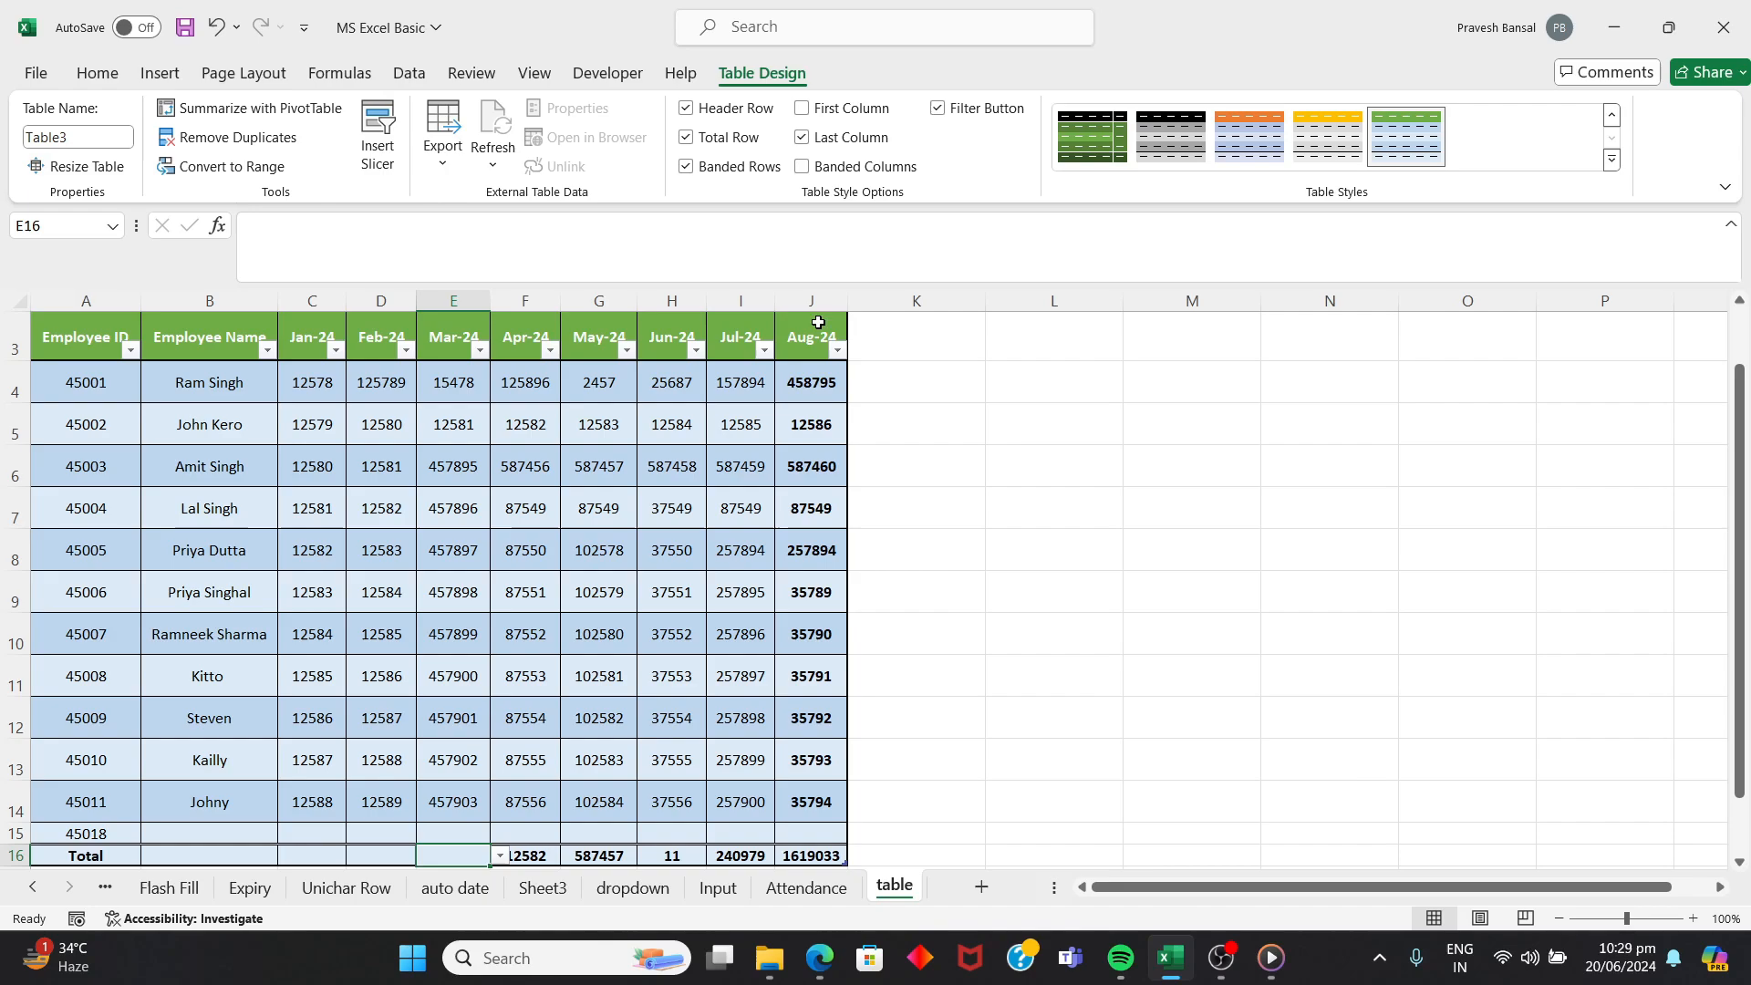
click(802, 138)
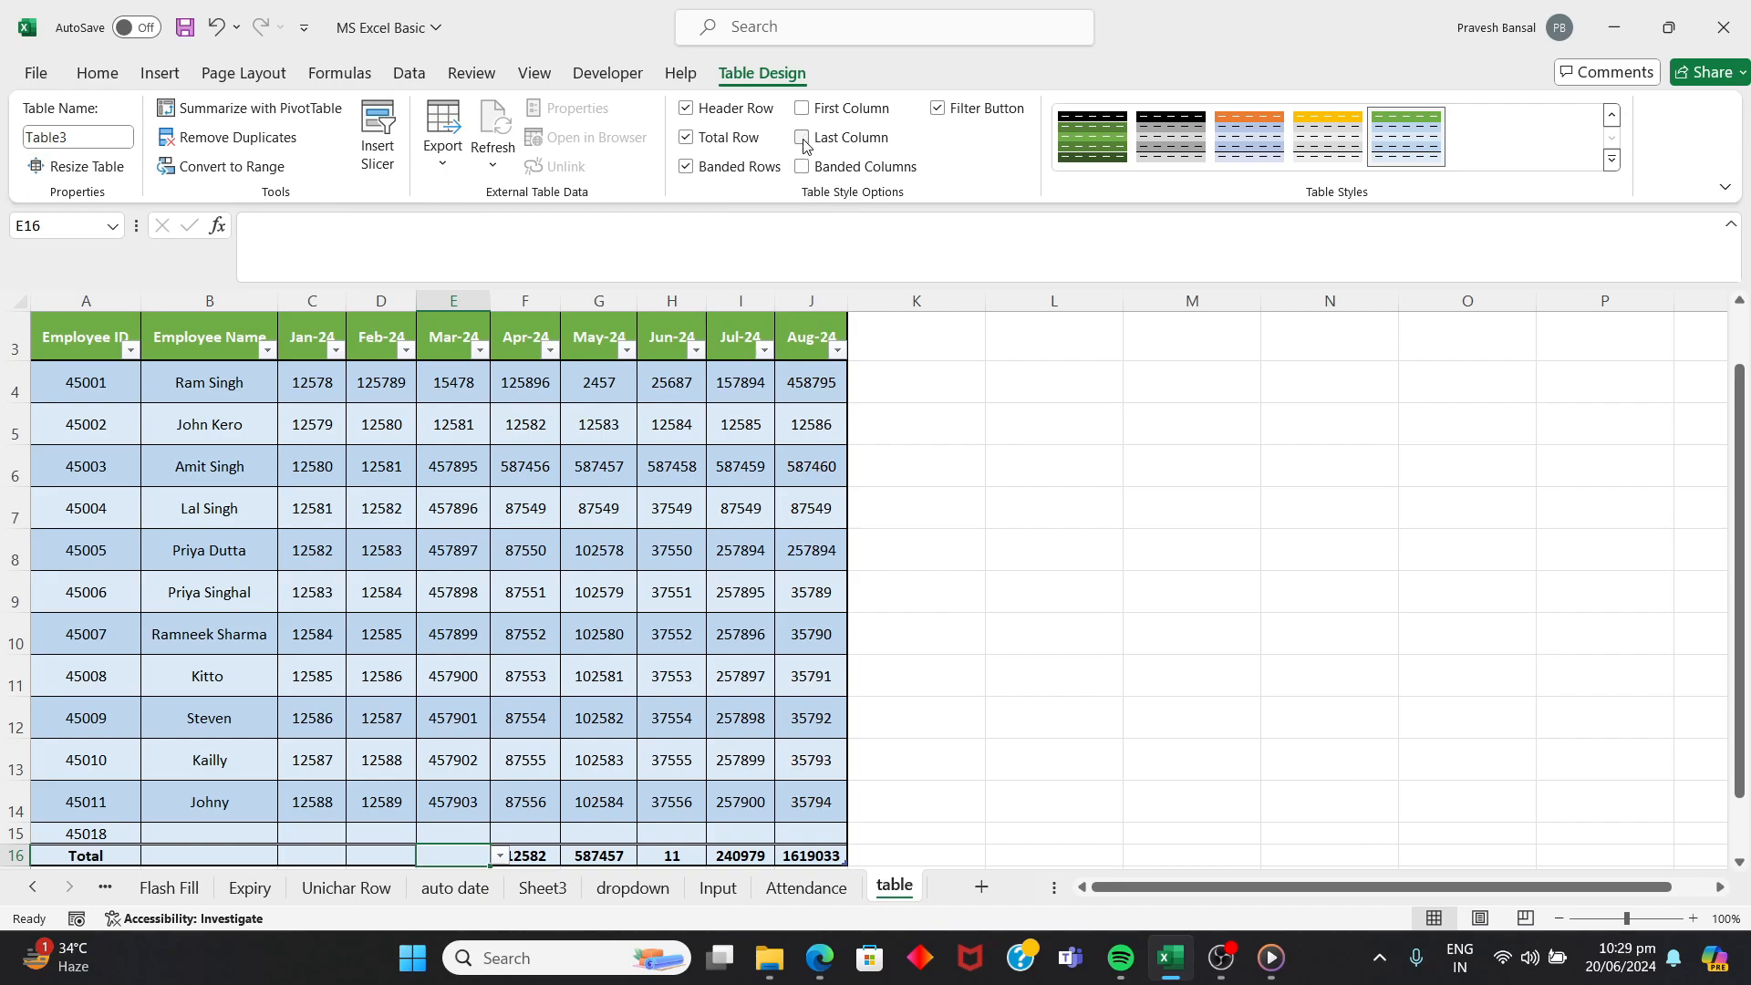
click(687, 168)
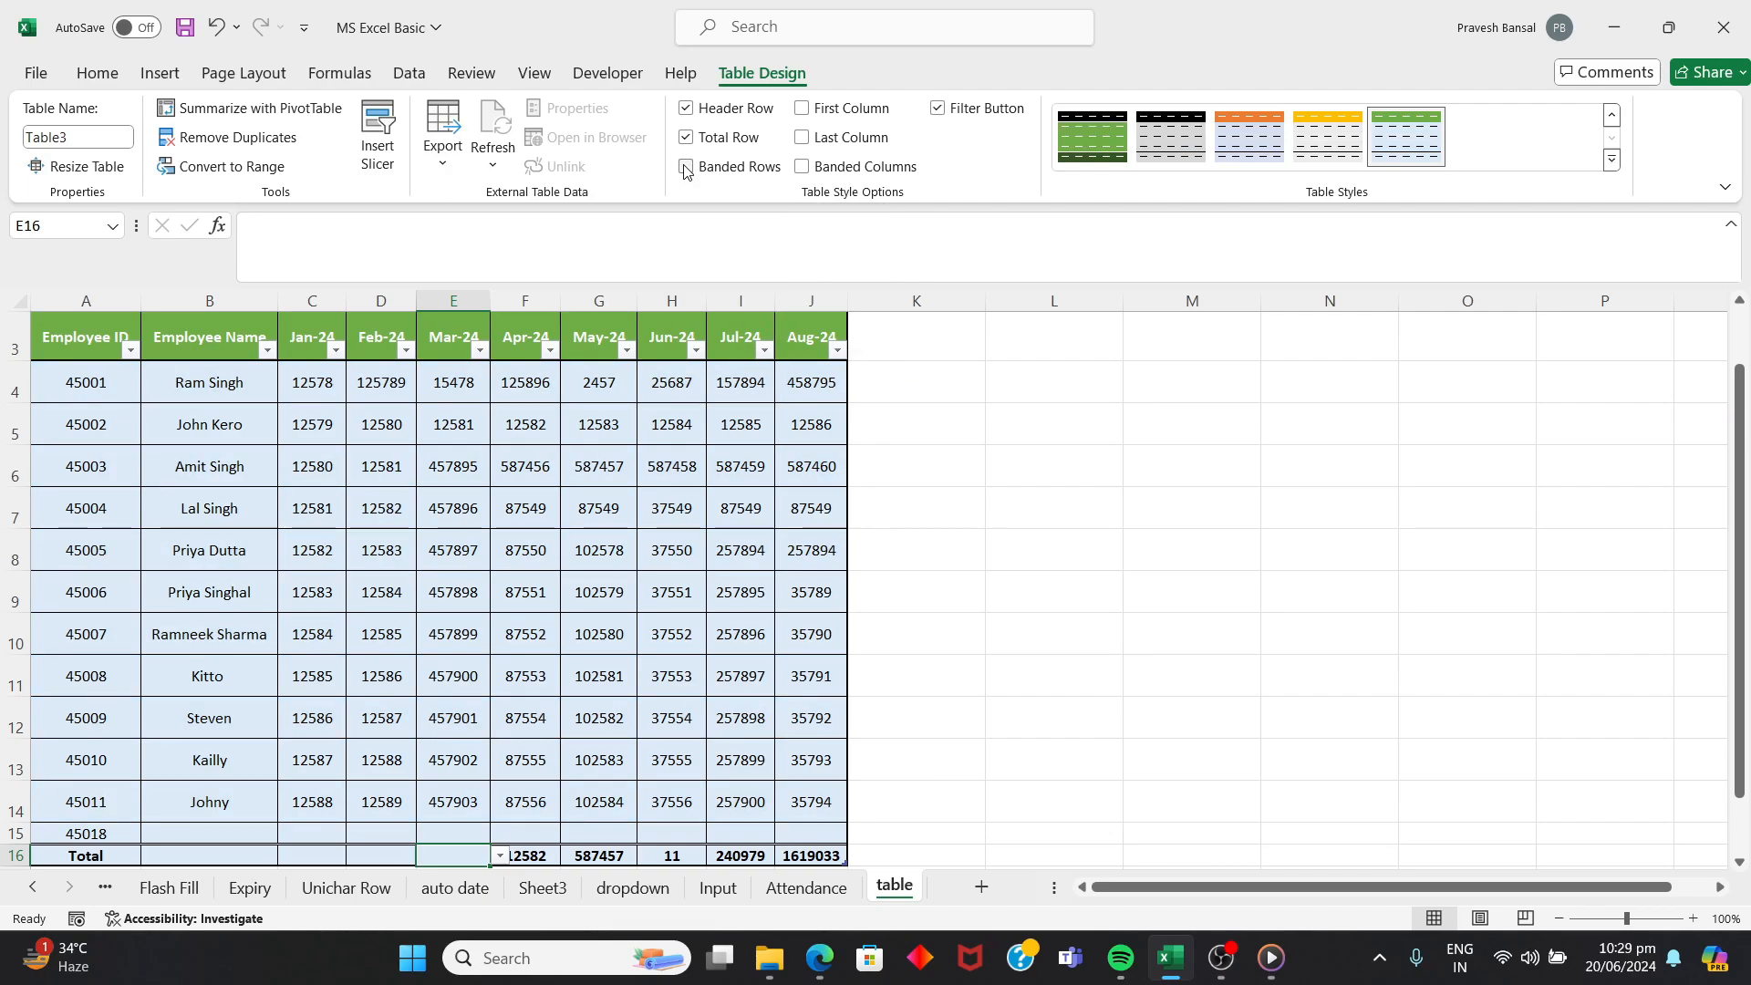
- Toggle the table's banded rows on and off, turn on banded columns, and leave banded rows off
click(687, 168)
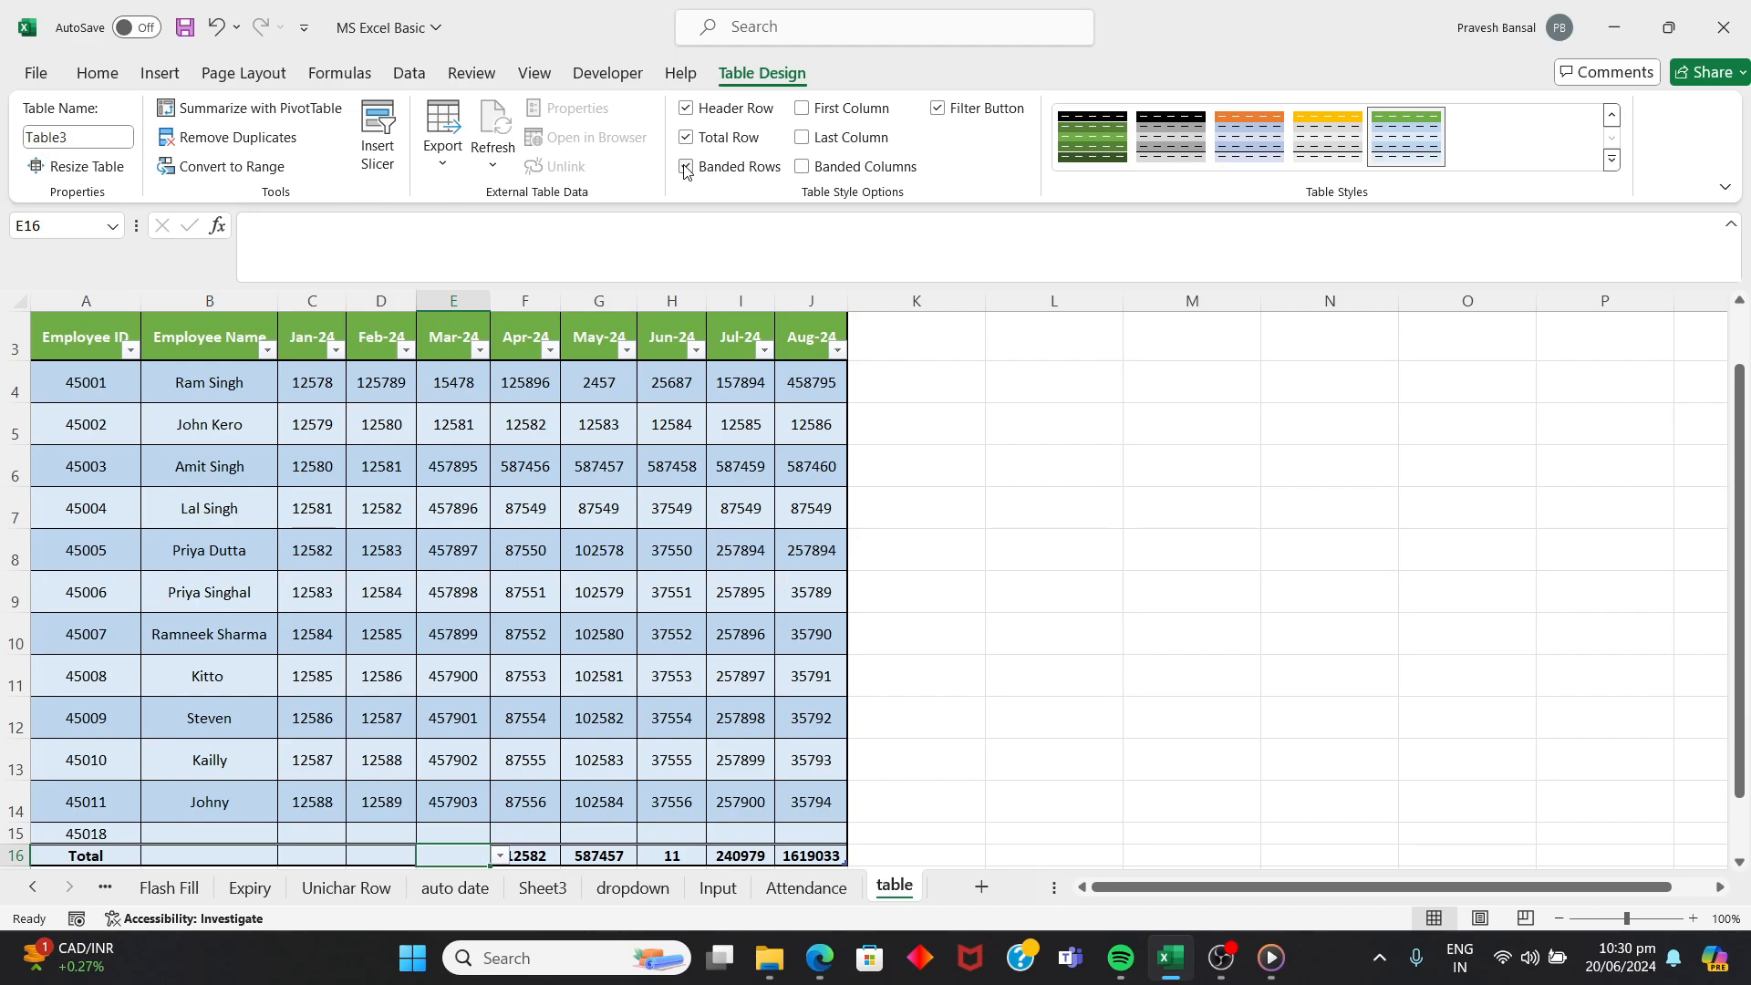
click(685, 167)
click(686, 168)
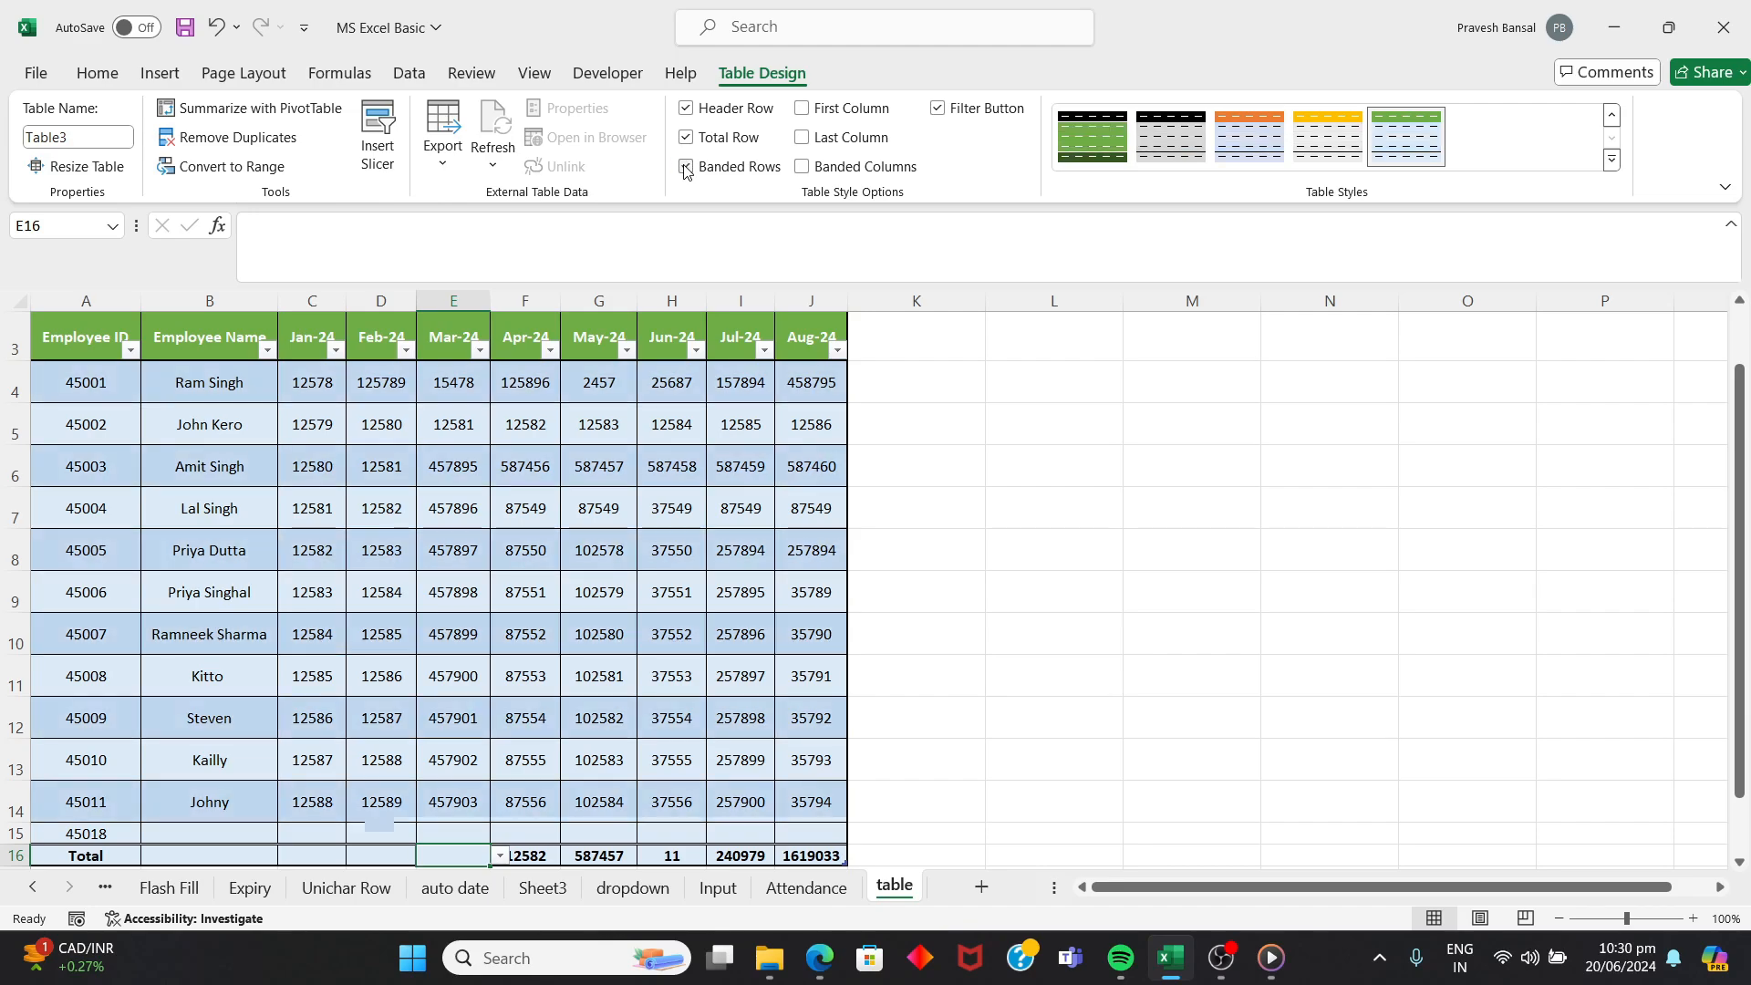
click(803, 167)
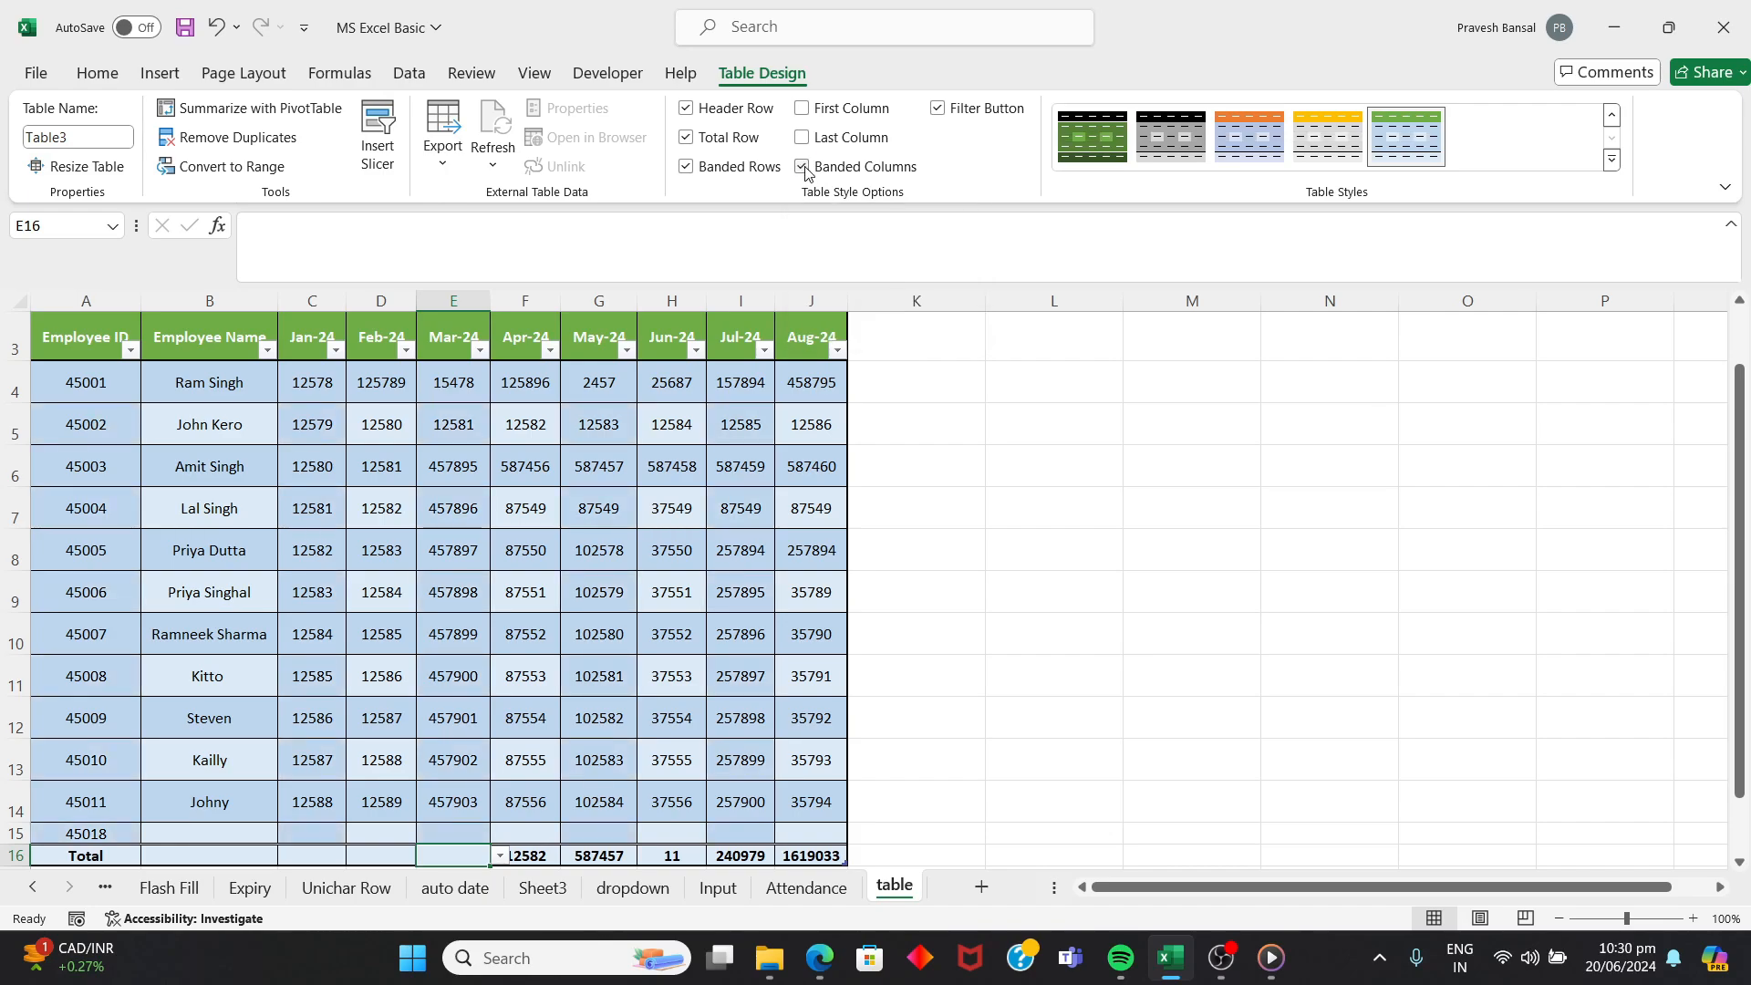
click(686, 166)
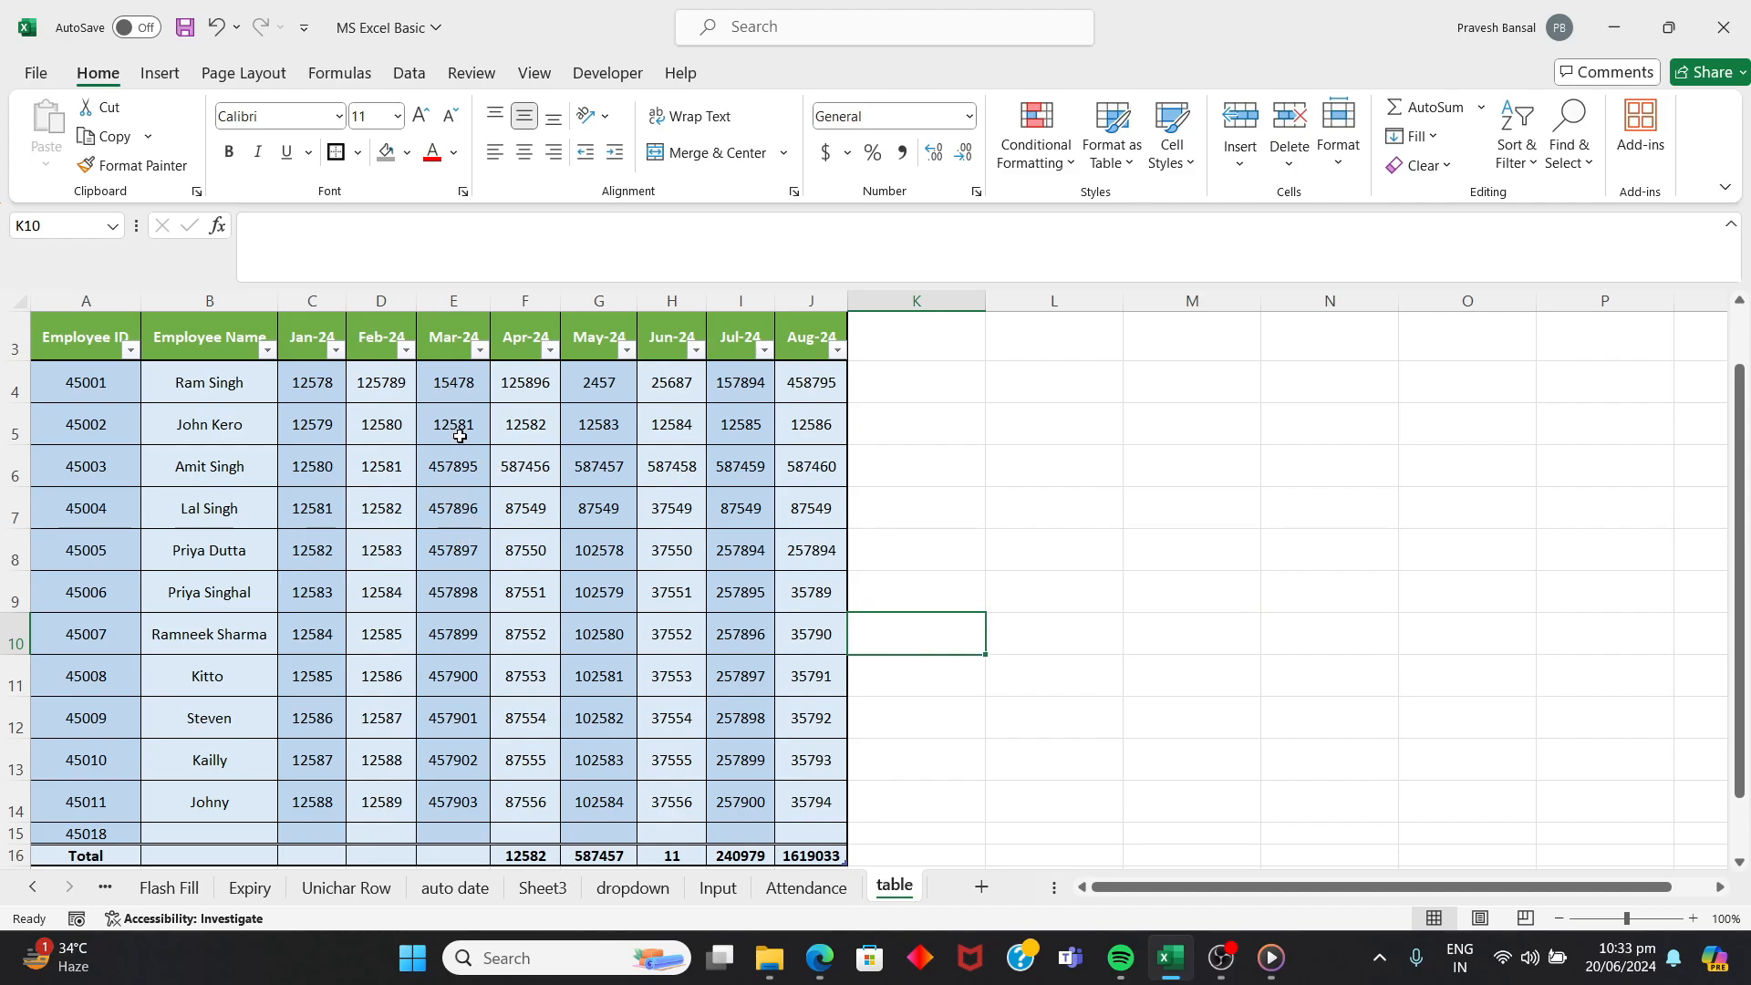
- Remove the total row from the employee table and check the end of the table
scroll(456, 476, down, 1)
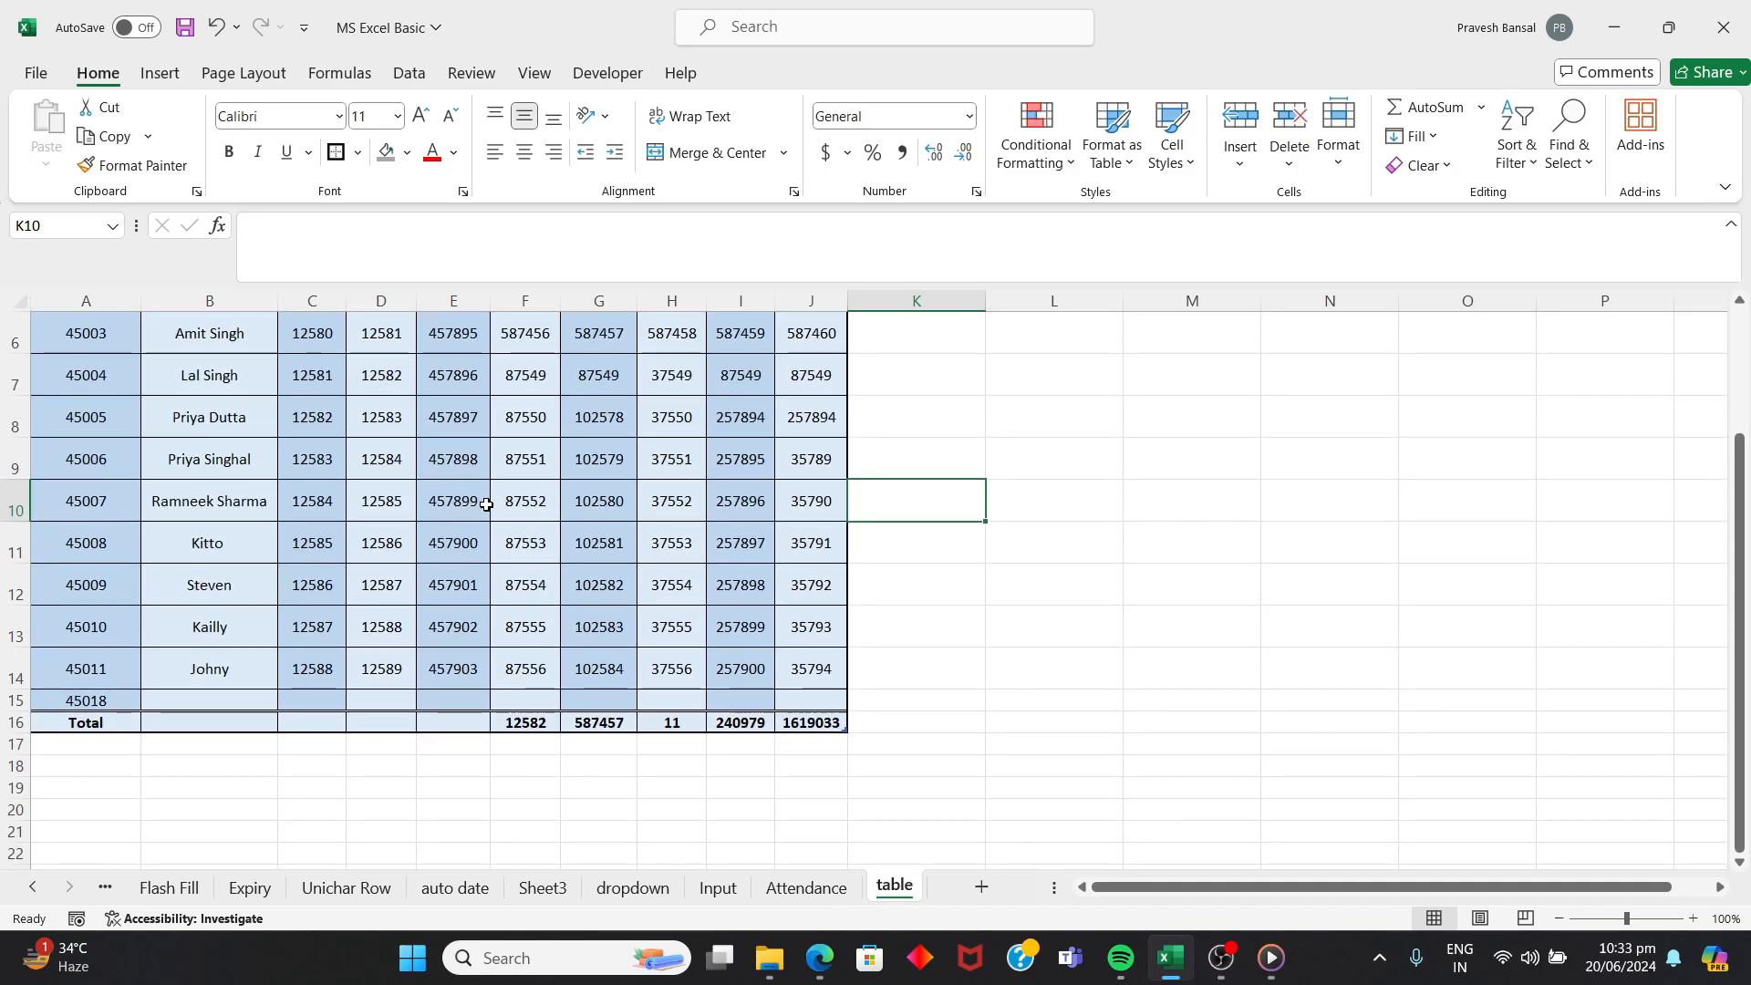
scroll(486, 505, up, 2)
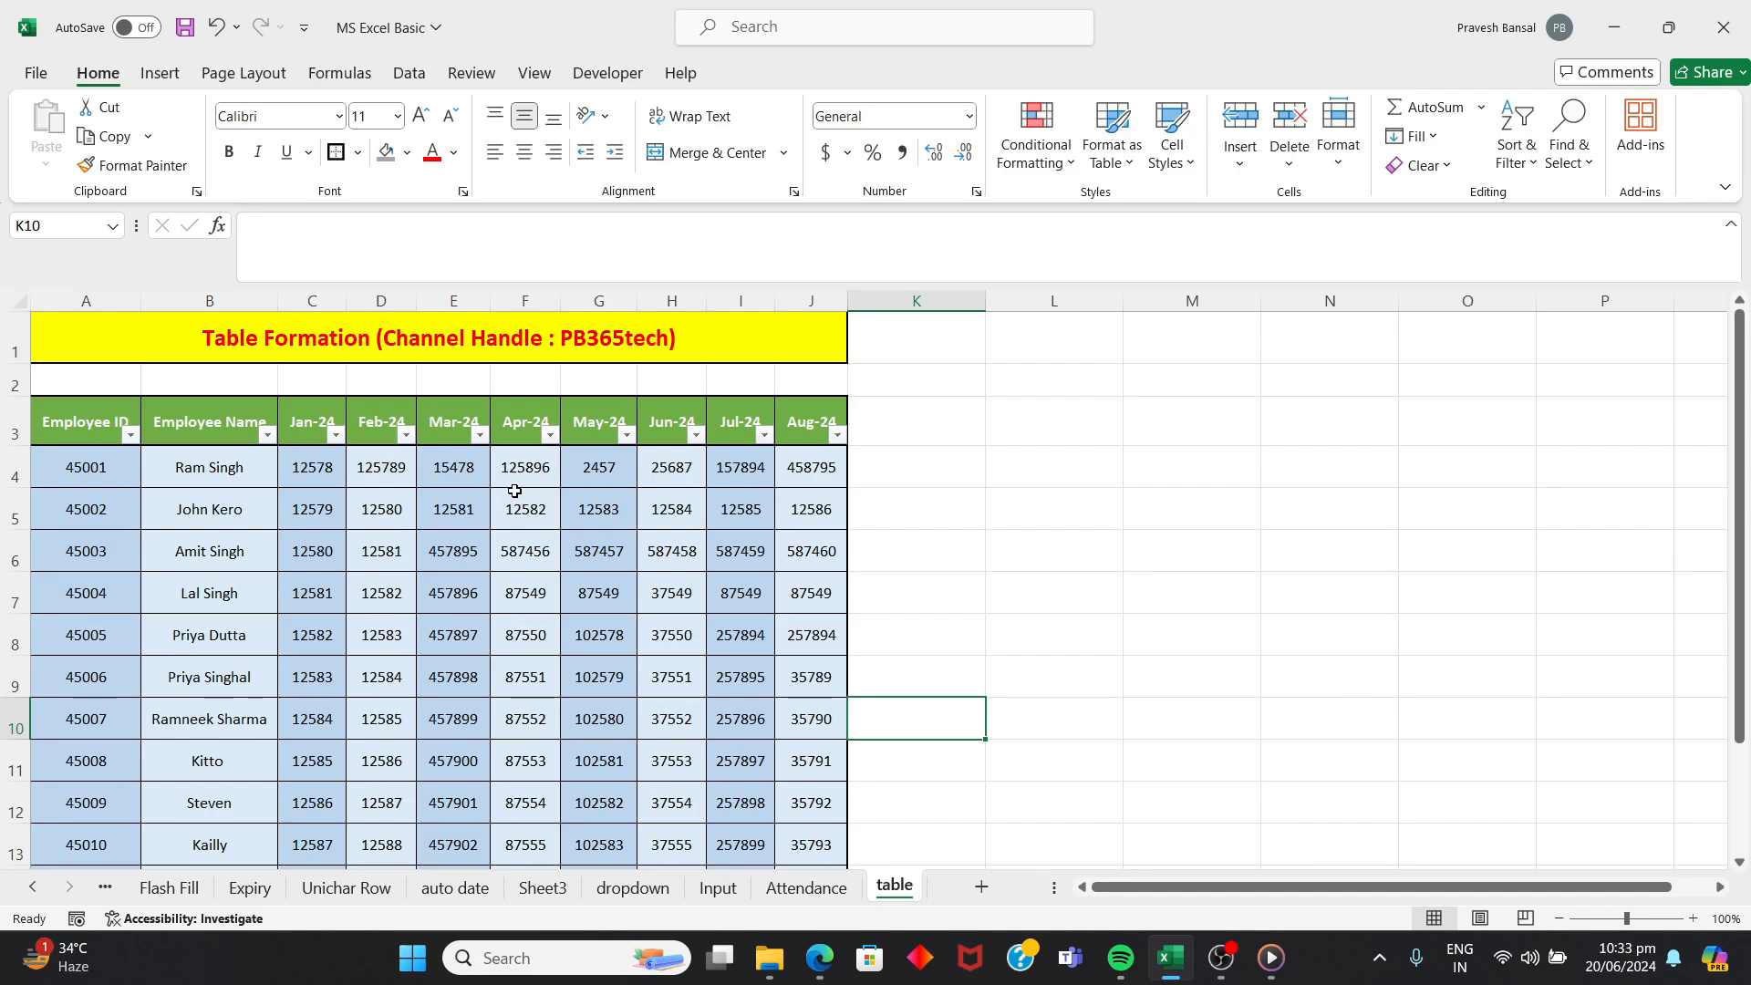
scroll(525, 483, down, 2)
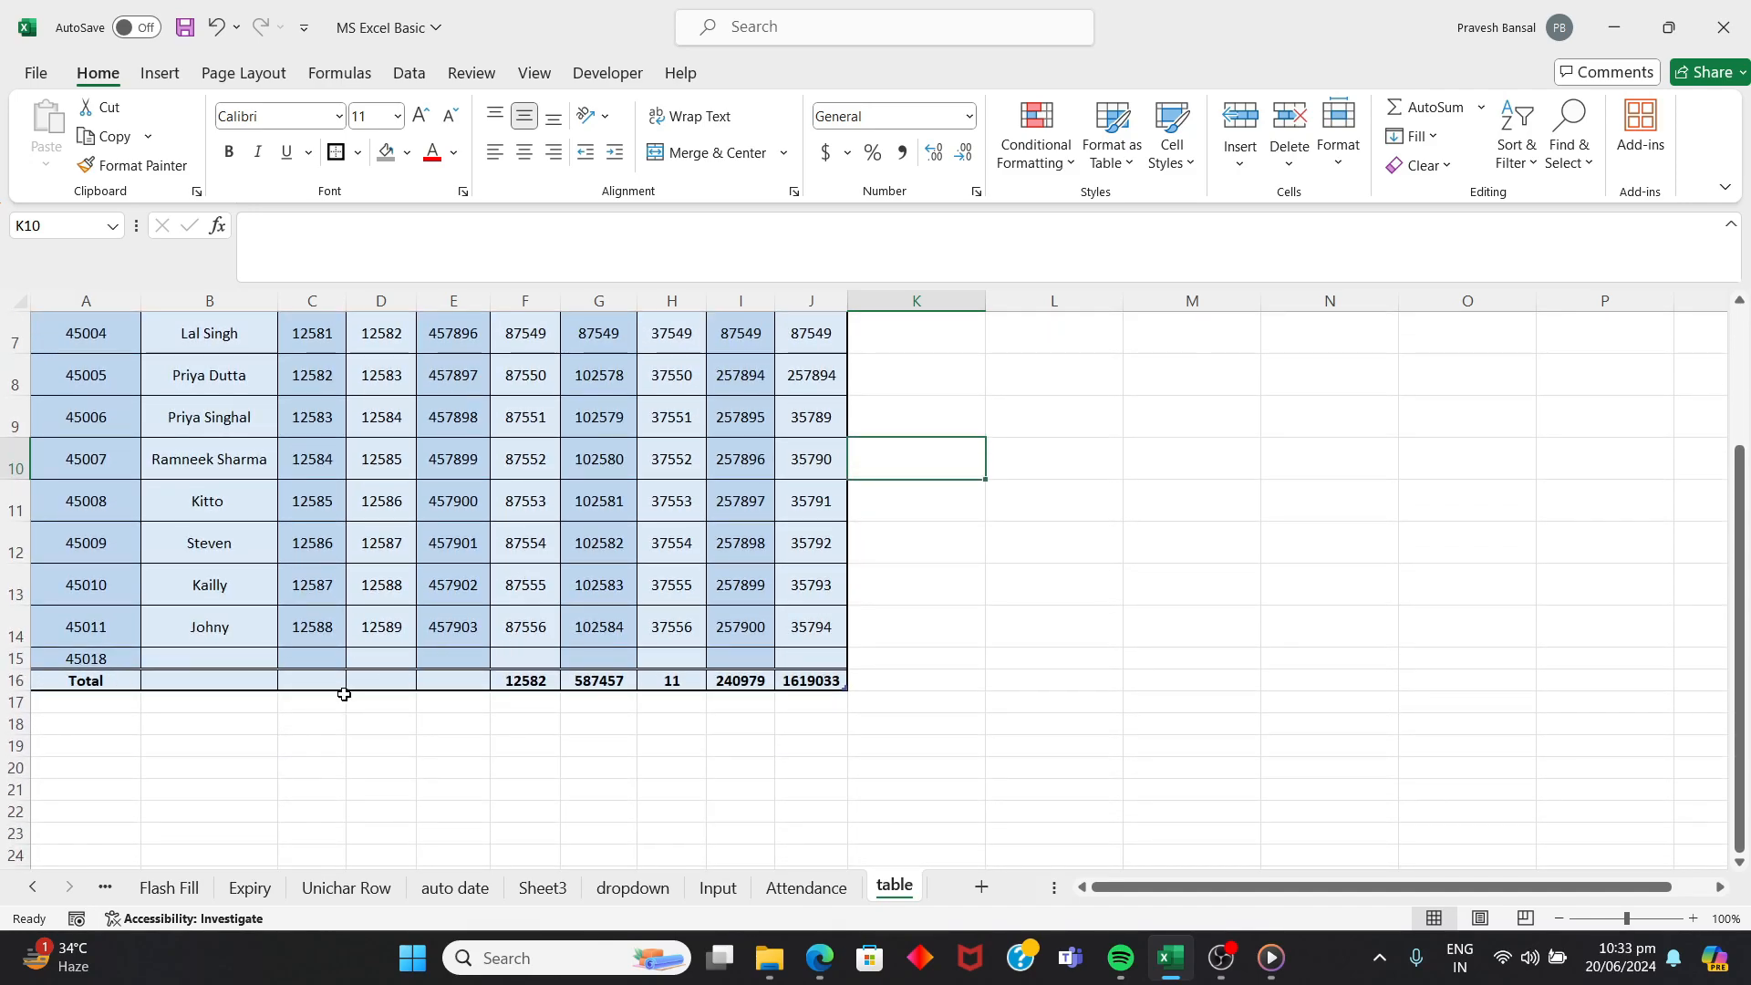
scroll(534, 460, up, 2)
click(645, 538)
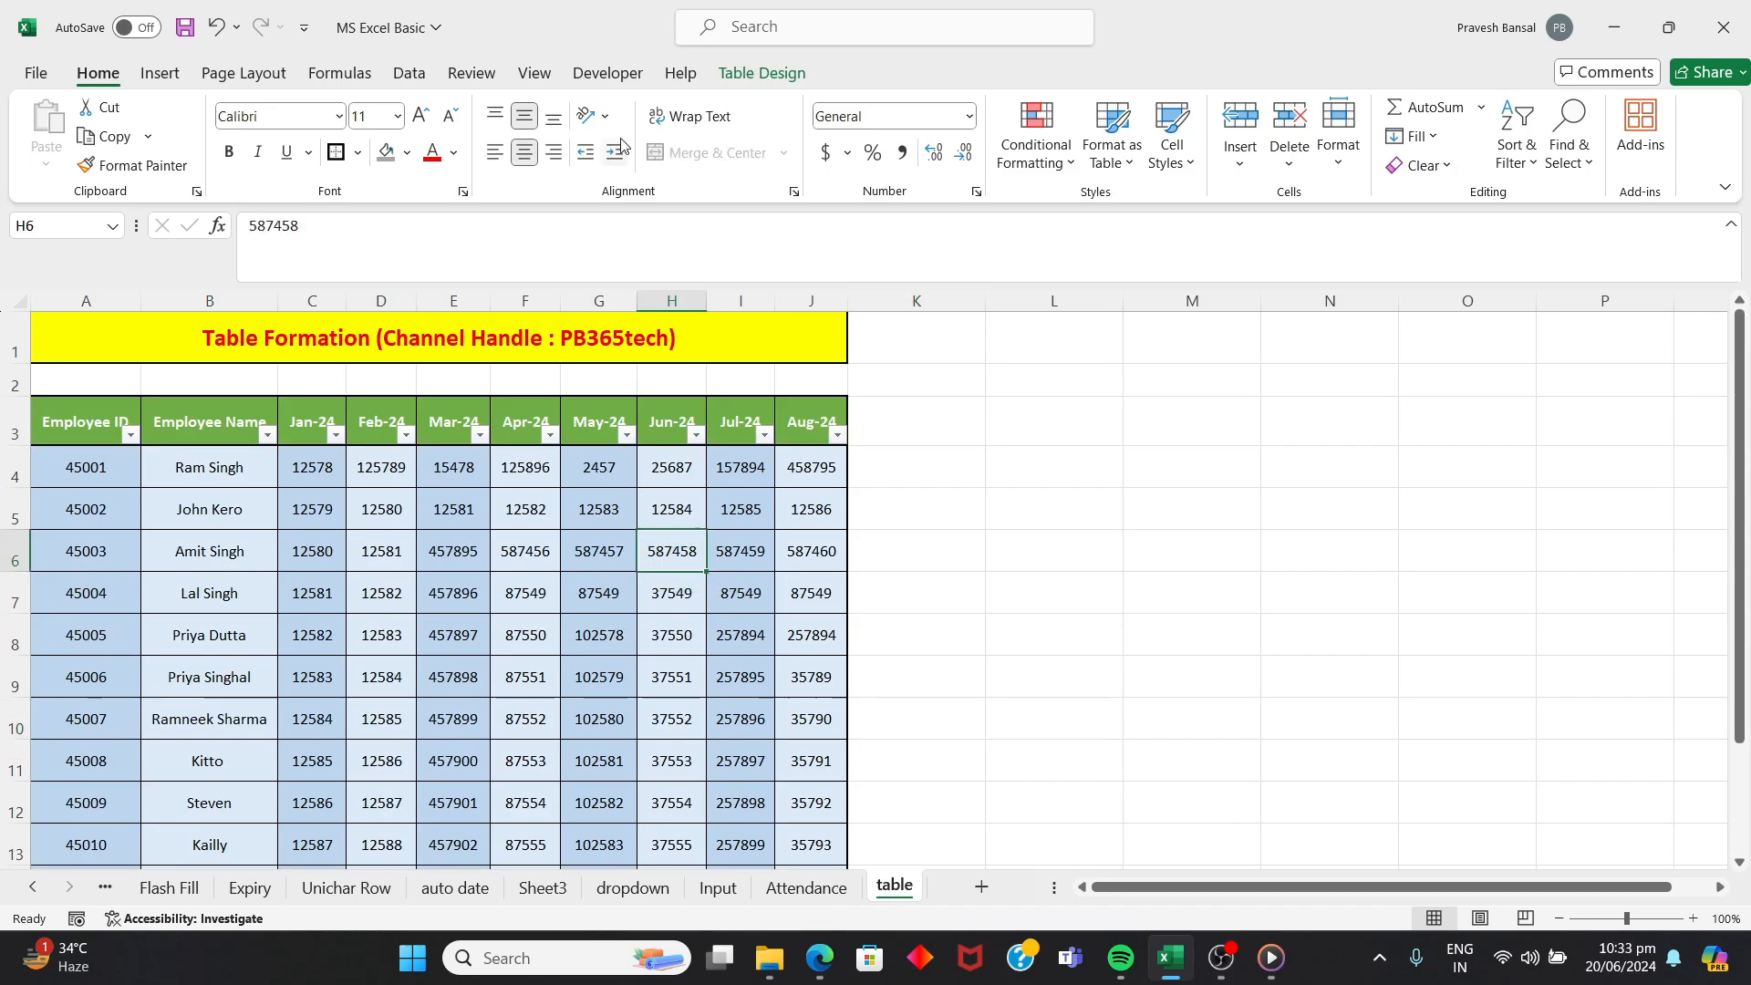
click(766, 75)
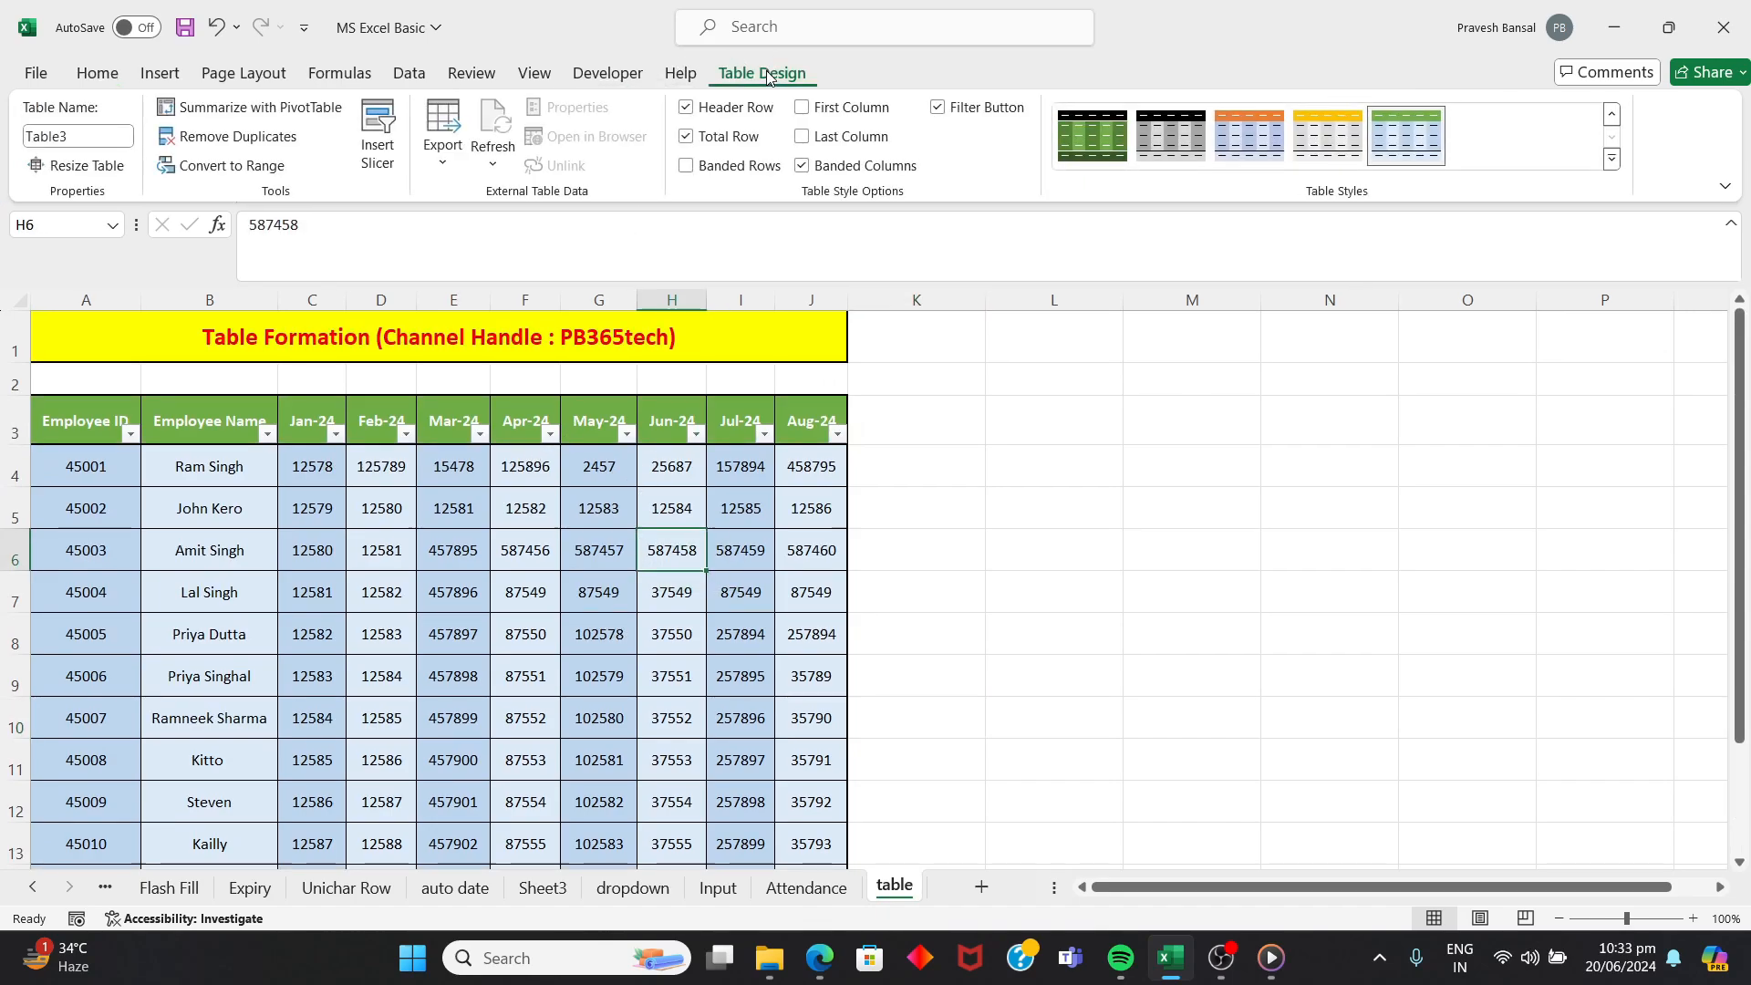
click(718, 140)
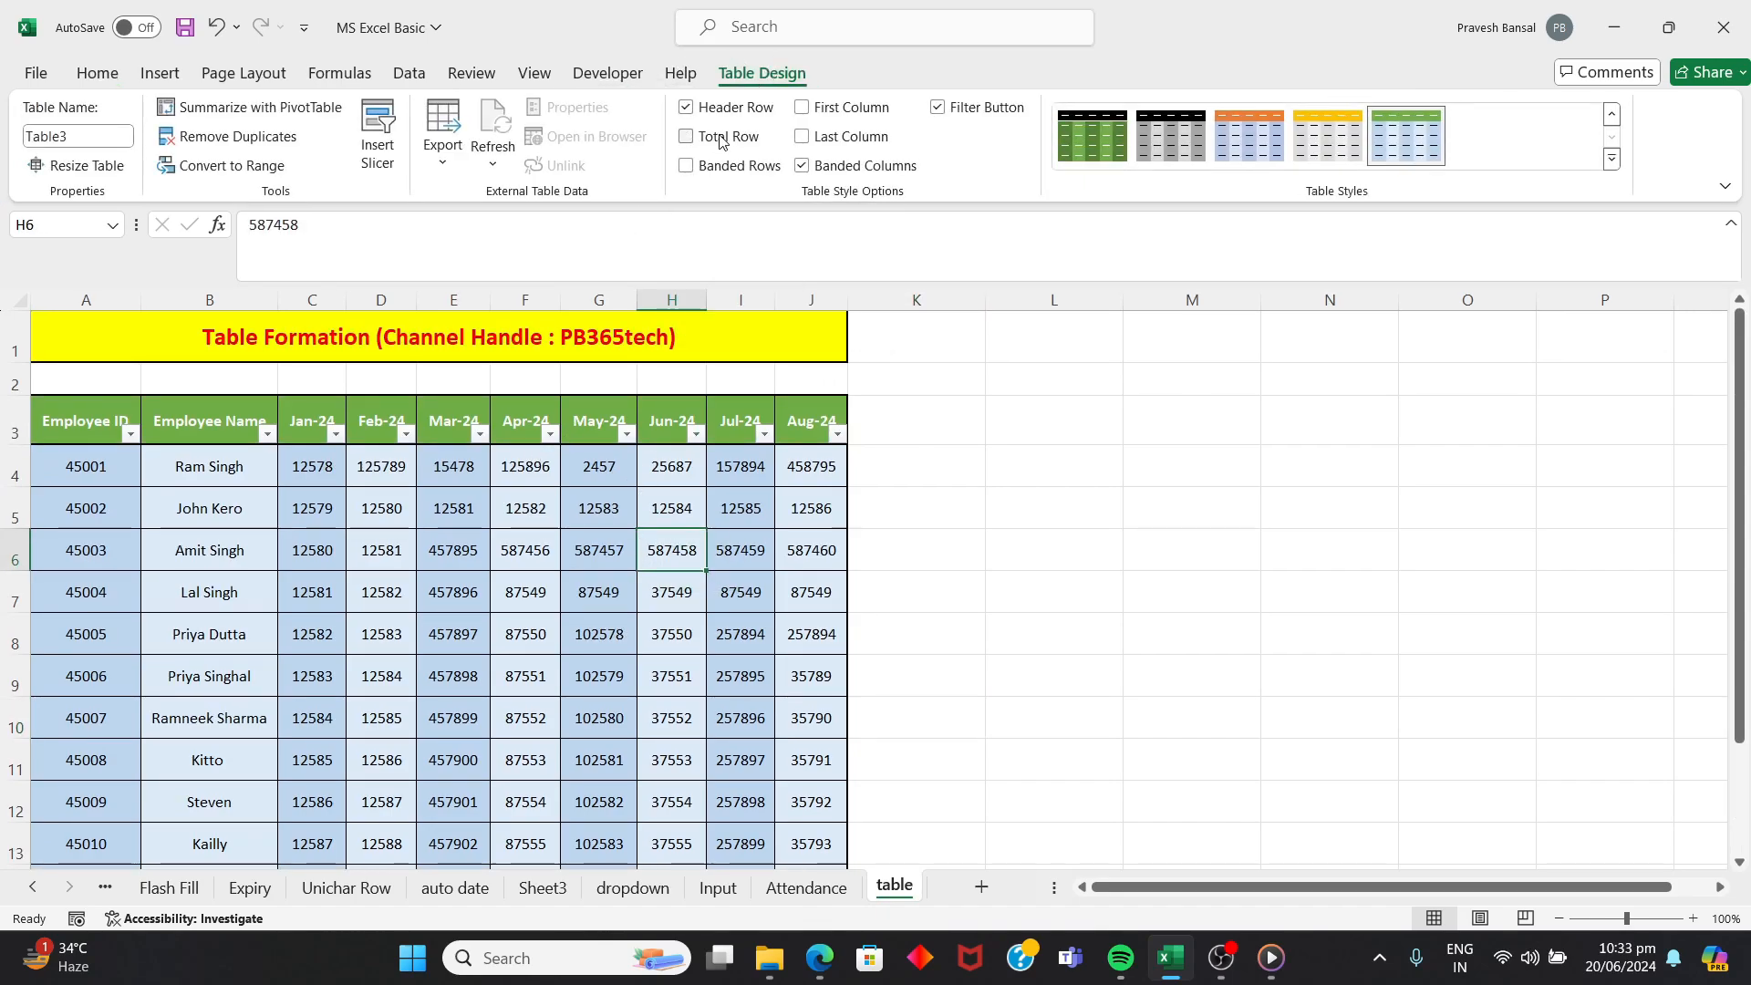
scroll(704, 575, down, 2)
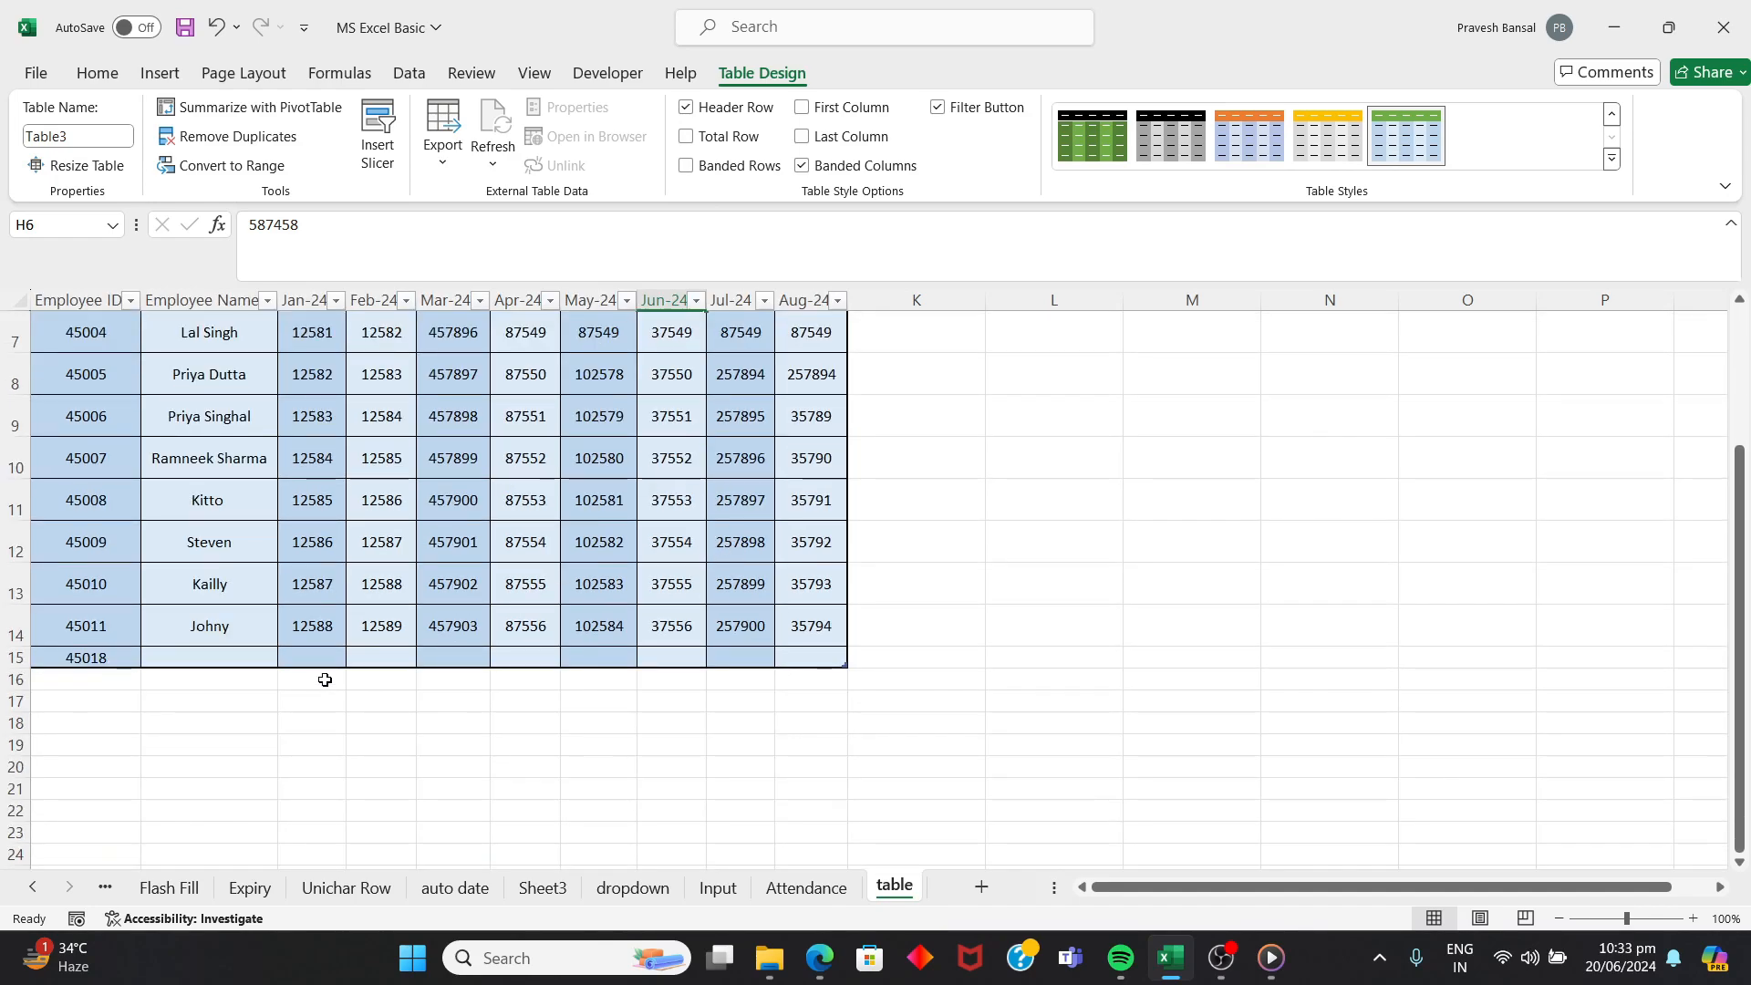
scroll(488, 573, up, 2)
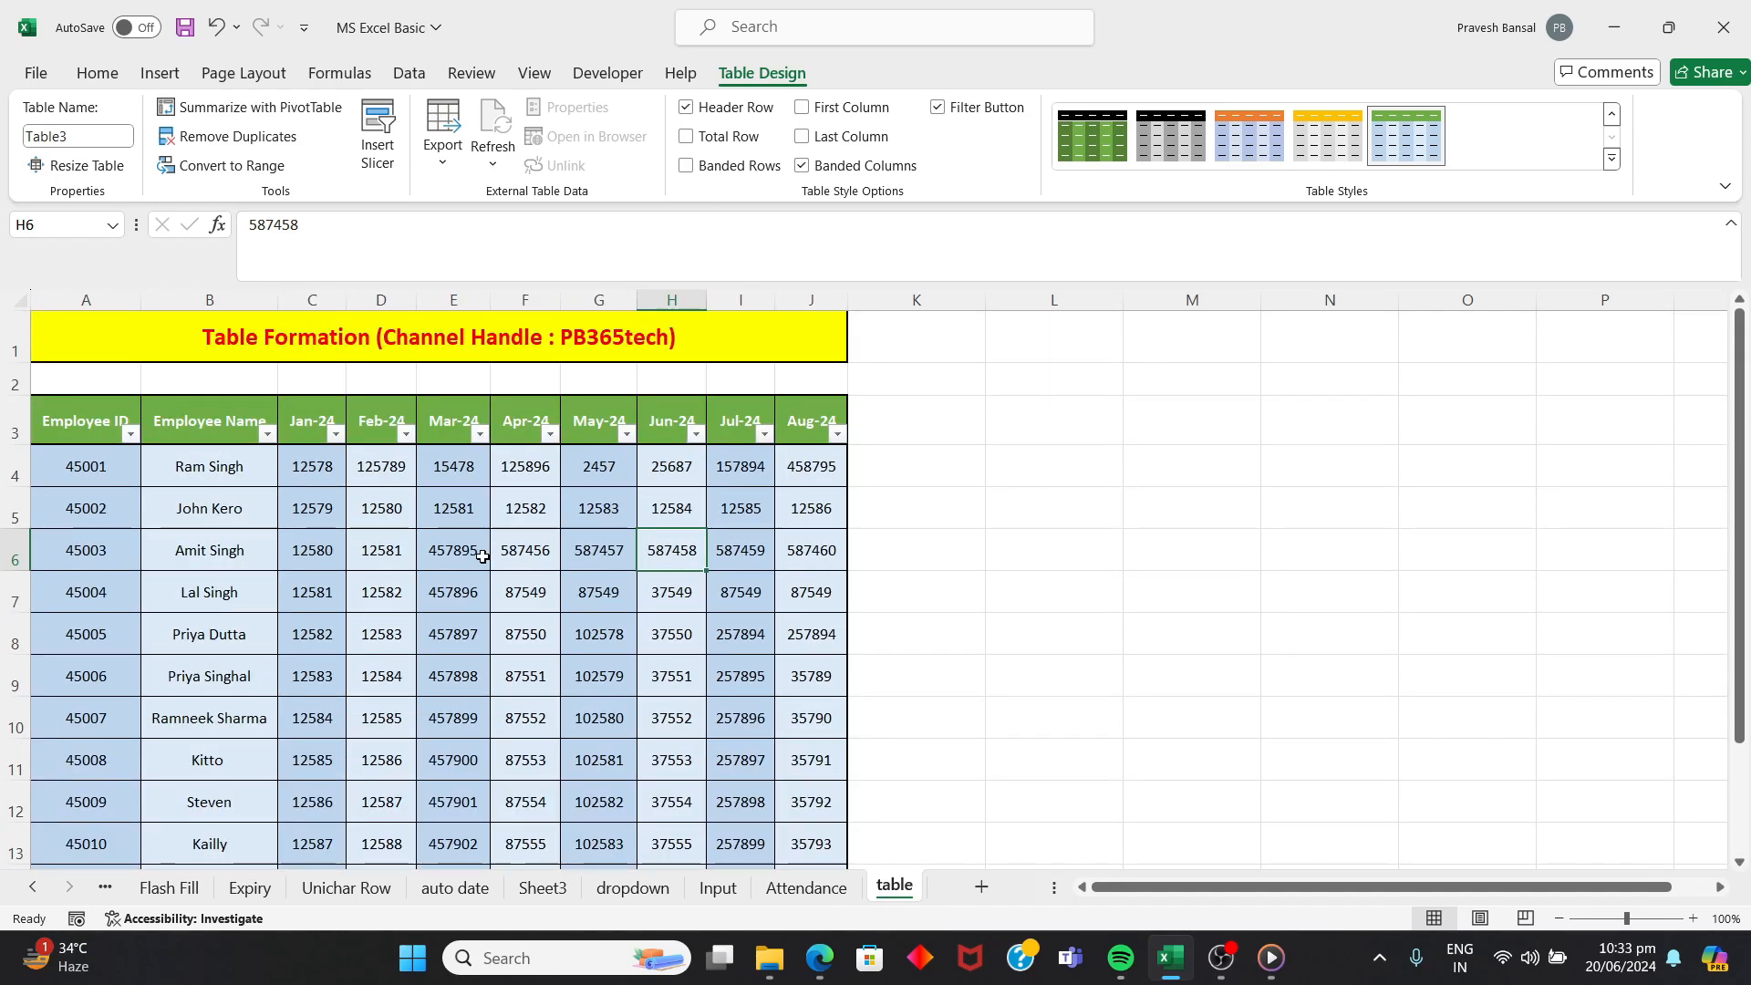